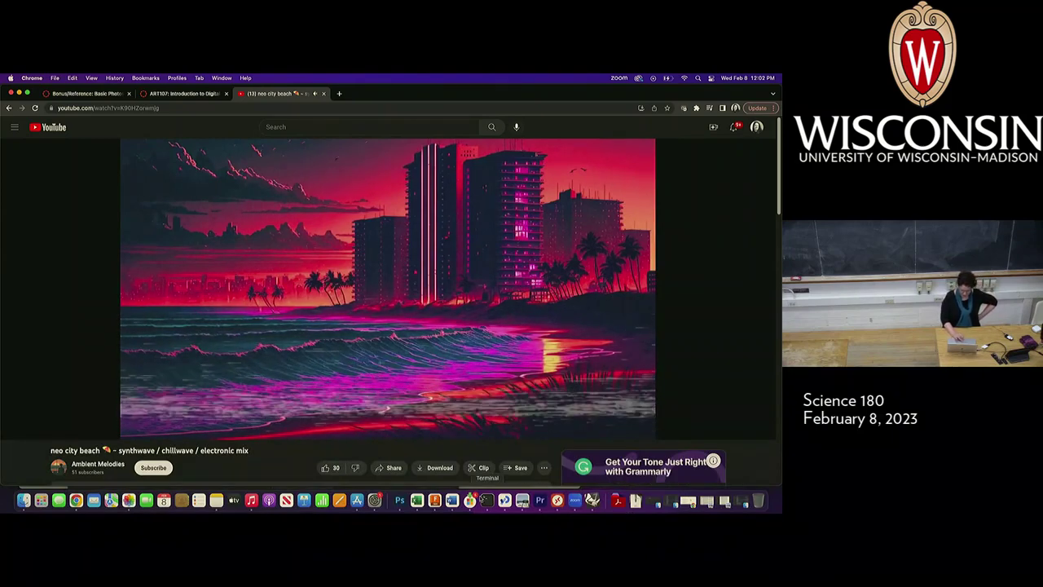
Switch to Photoshop and reposition its home window fully on screen over the browser.
left_click(400, 502)
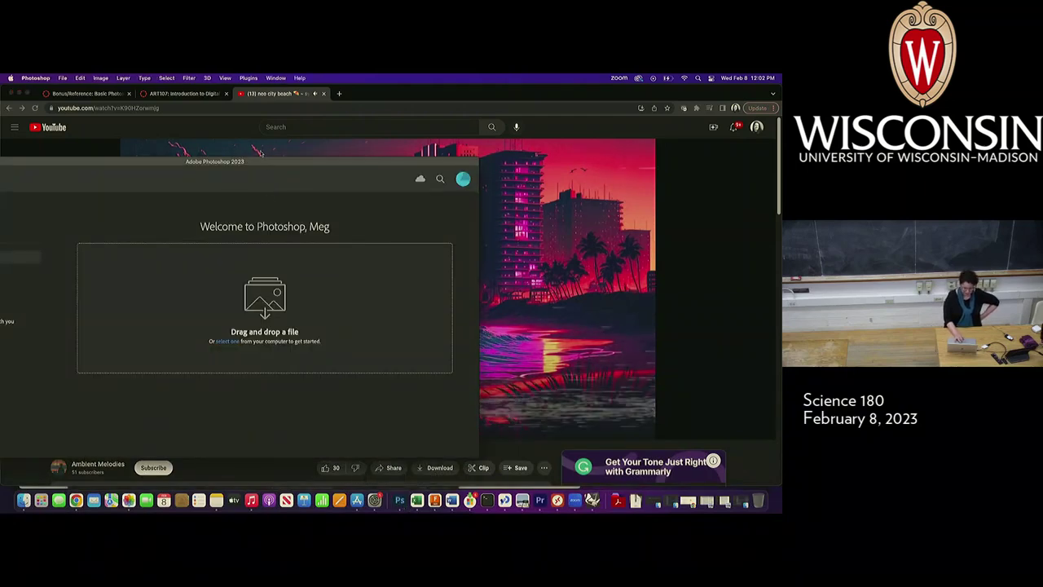
left_click_drag(391, 154, 415, 147)
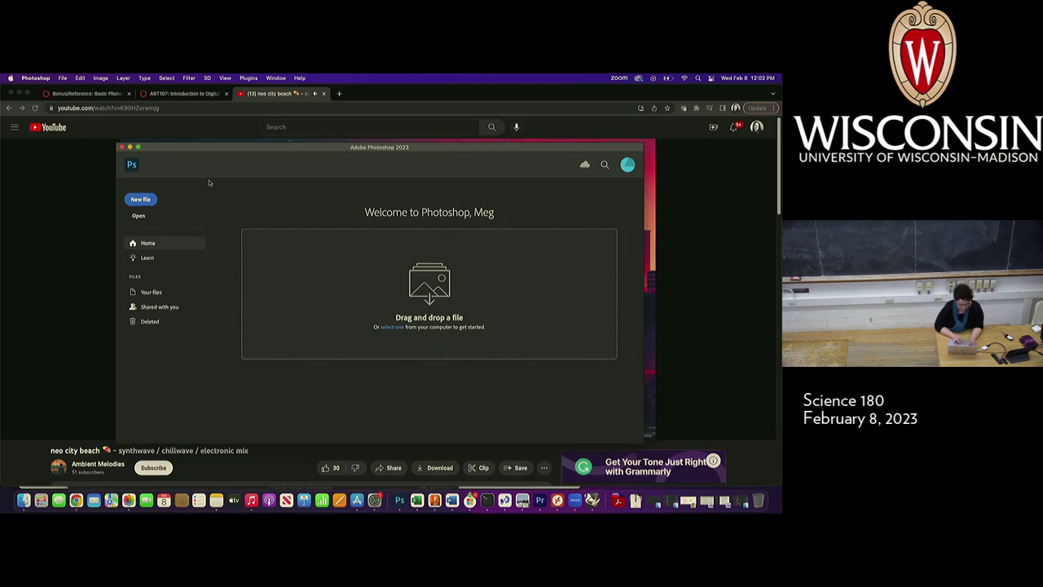
left_click_drag(203, 149, 321, 157)
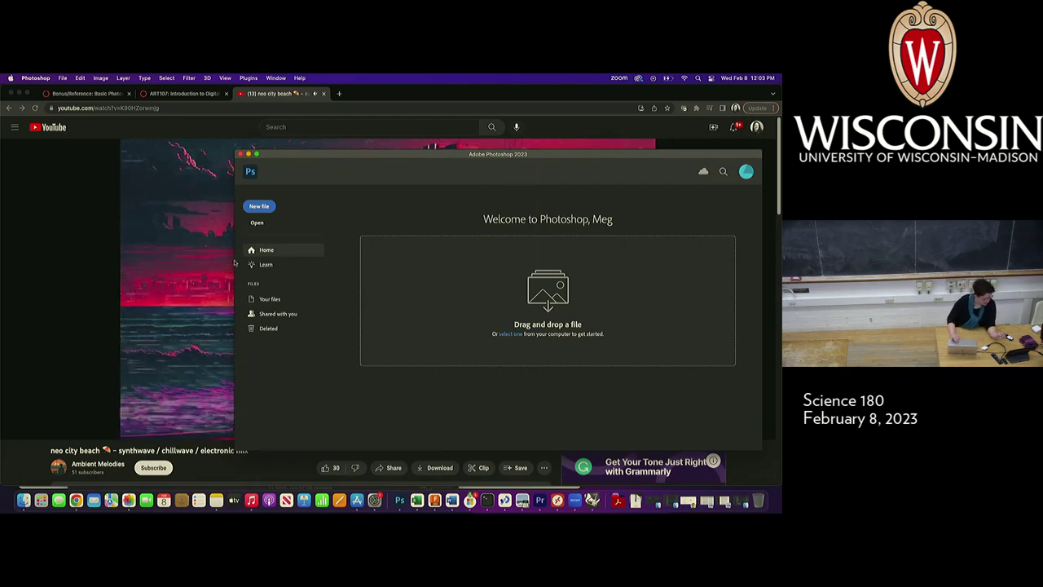
Close the YouTube tab in Chrome and review the Week 3 Photoshop items in the ART 107 course modules.
left_click(323, 97)
left_click(323, 94)
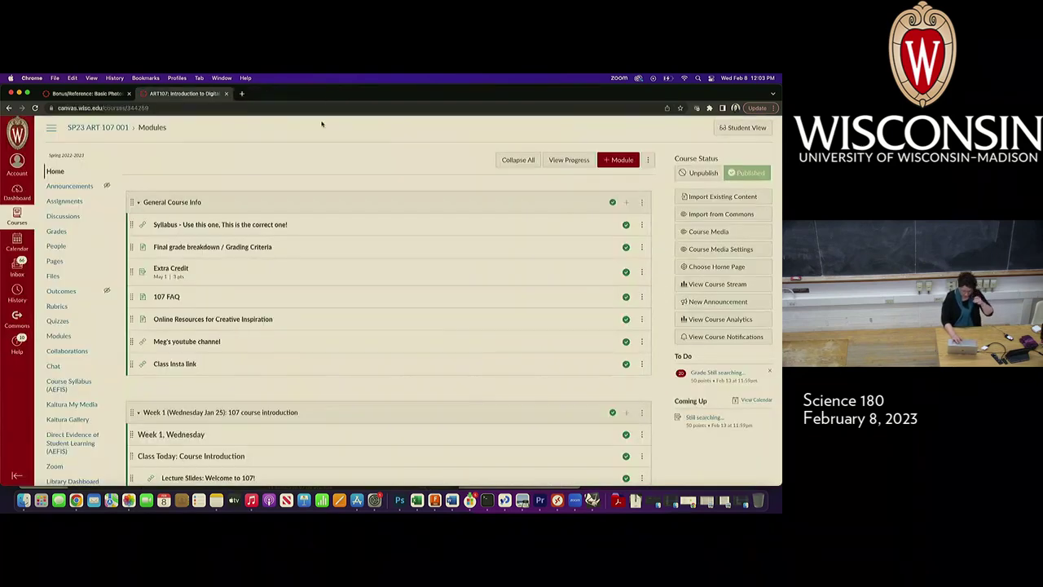
scroll(326, 268, "down", 8)
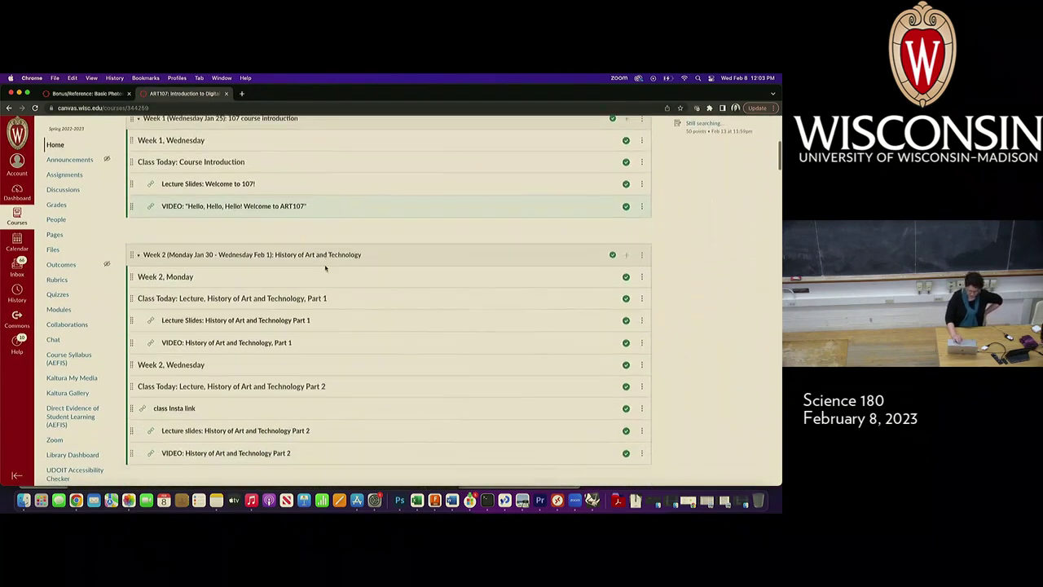
scroll(325, 268, "down", 6)
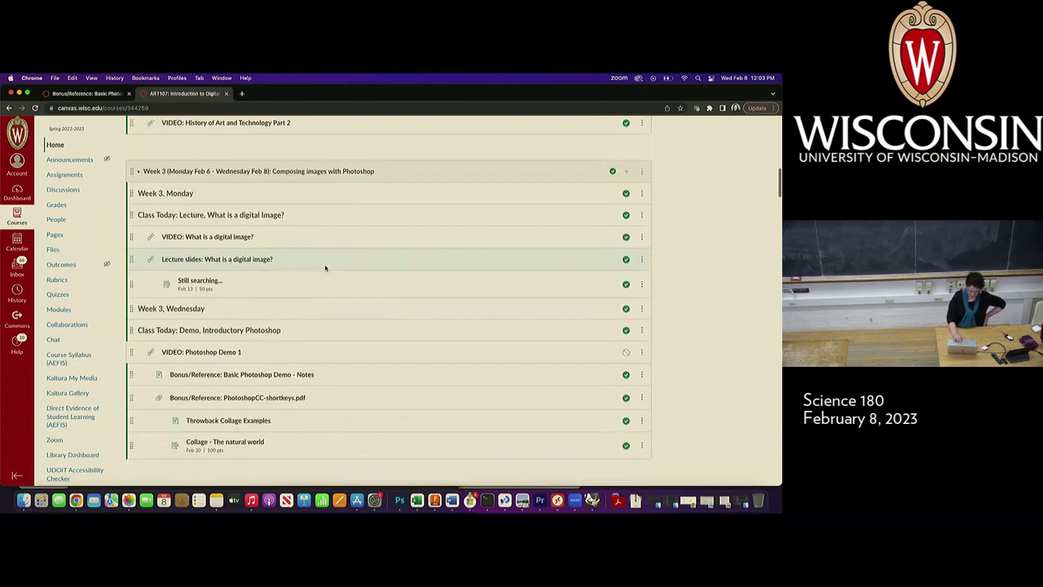
scroll(325, 269, "down", 1)
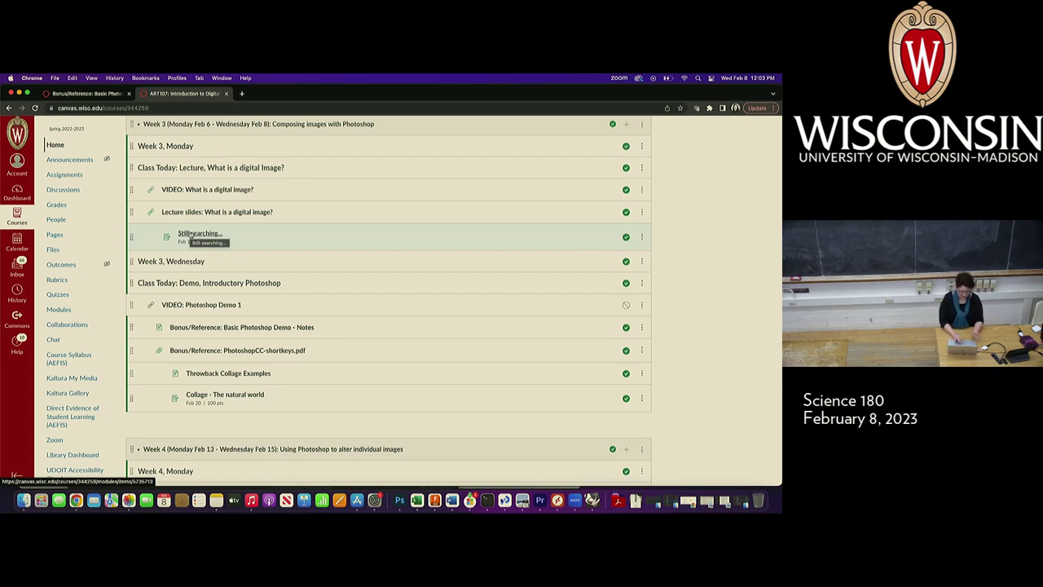
scroll(189, 235, "down", 2)
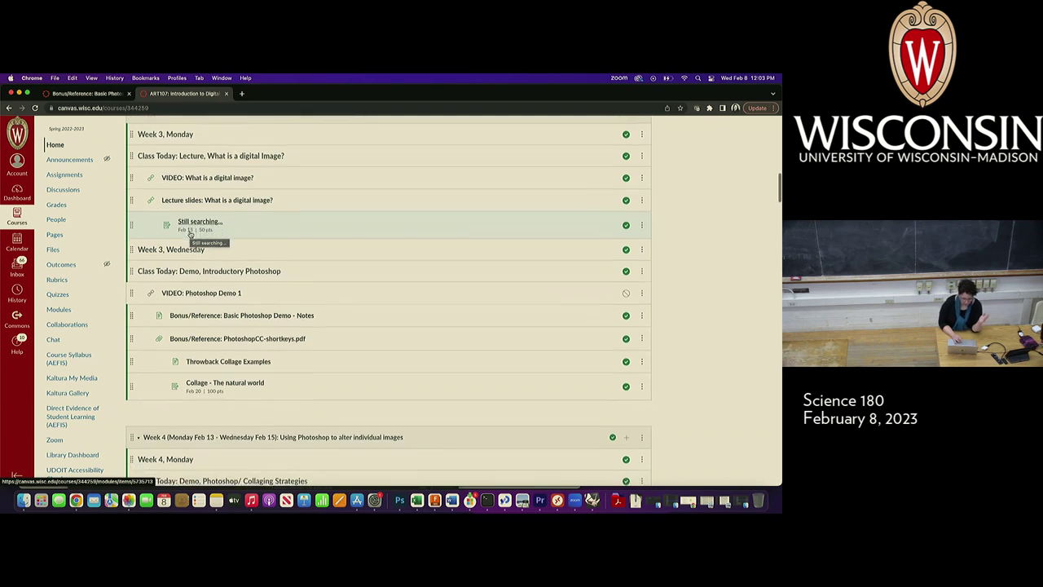
scroll(190, 230, "down", 2)
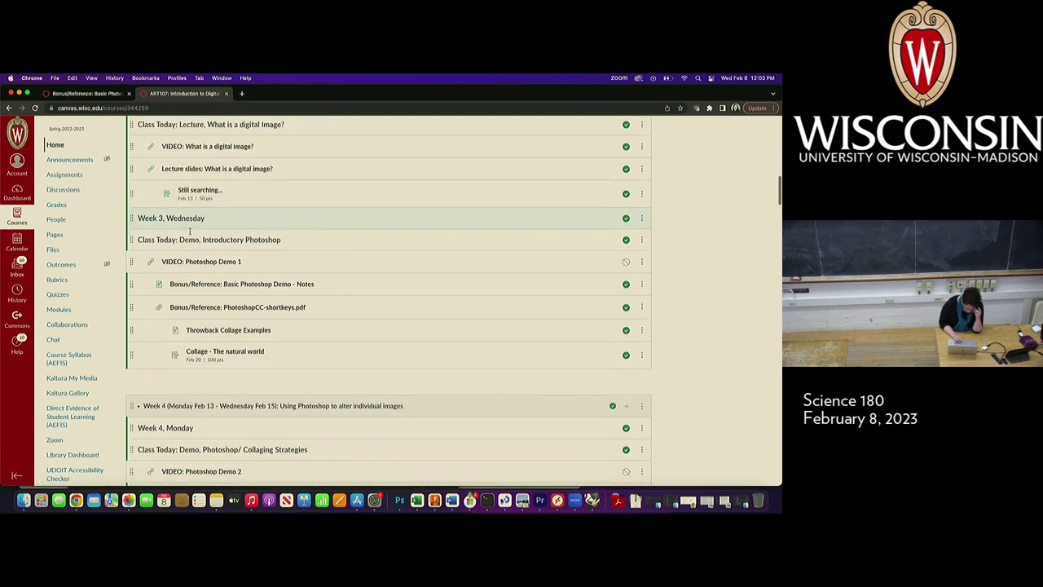
scroll(190, 233, "down", 2)
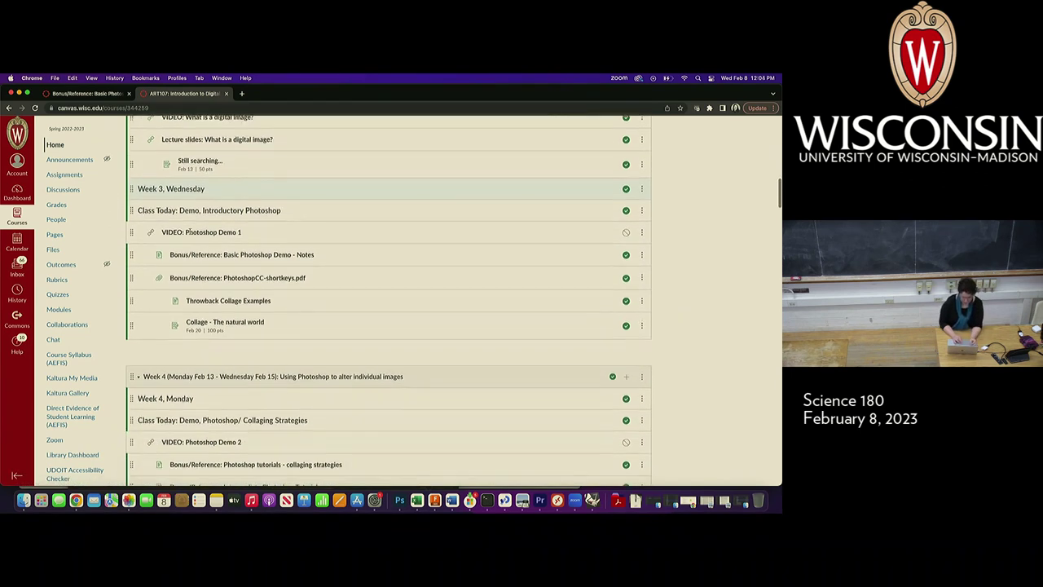
scroll(190, 231, "down", 1)
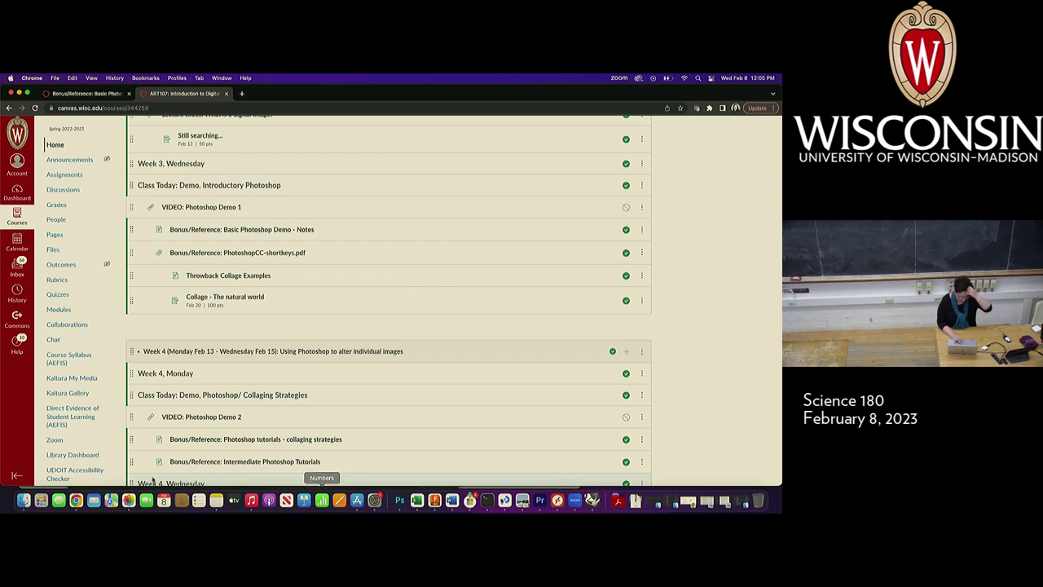
Switch to Finder's collage demo folder, move and enlarge its window, and increase the thumbnail size.
left_click(23, 500)
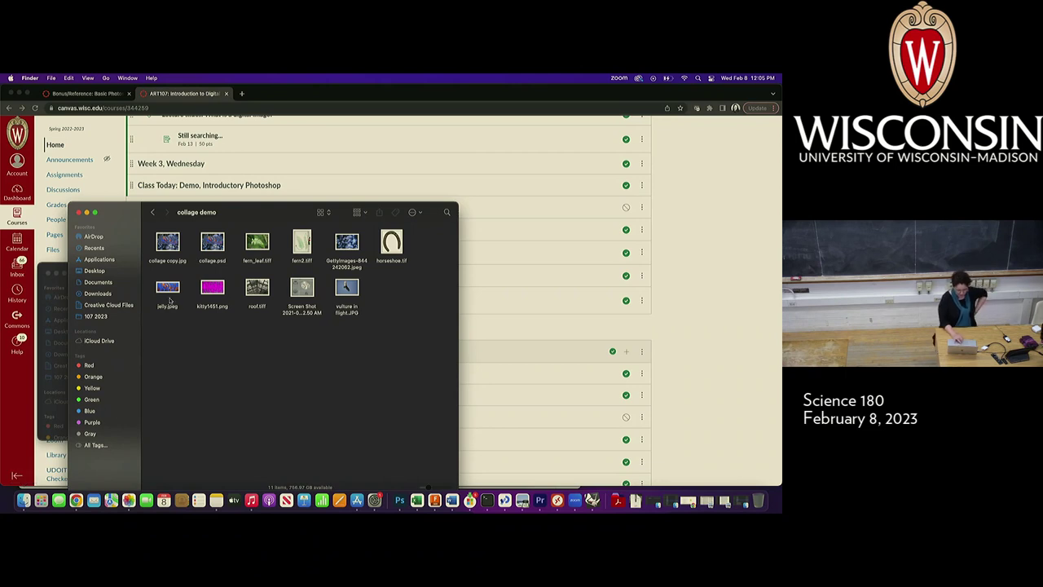
left_click_drag(232, 212, 215, 111)
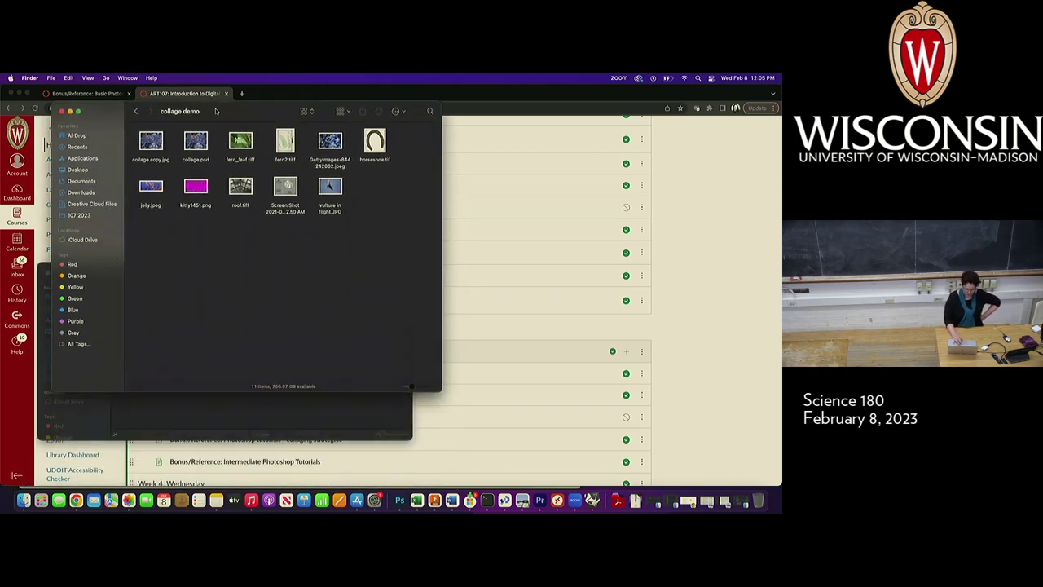
left_click_drag(441, 390, 522, 467)
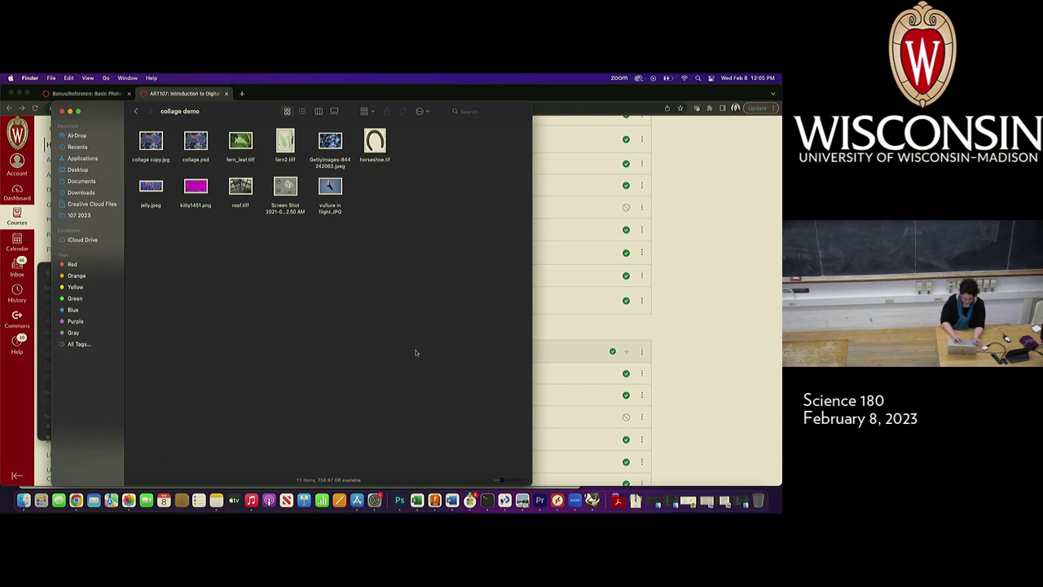
left_click_drag(504, 481, 515, 482)
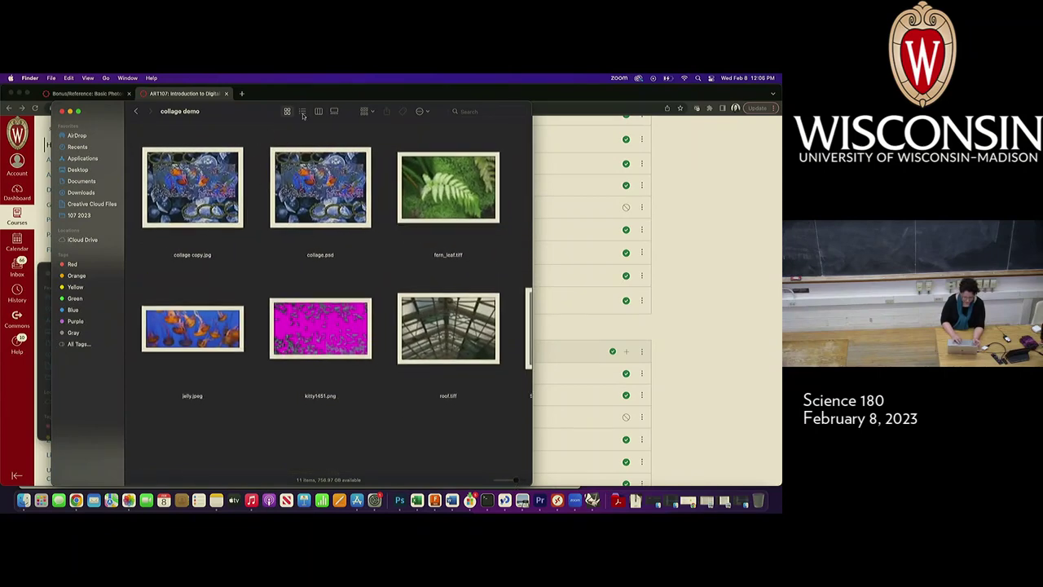
Show the collage demo folder in gallery view, select all its files and look through them with Quick Look.
left_click(333, 112)
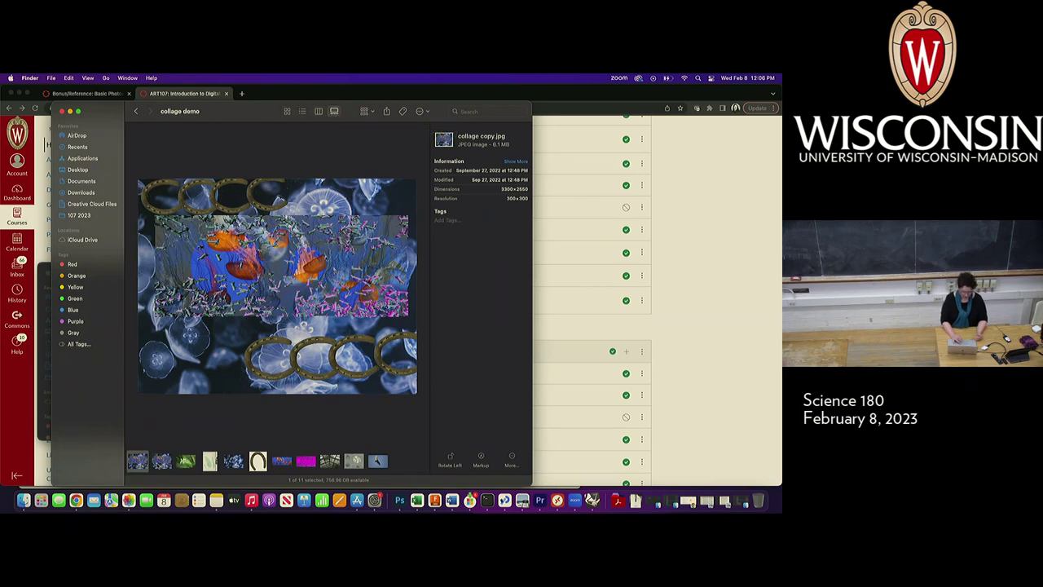
left_click(162, 461)
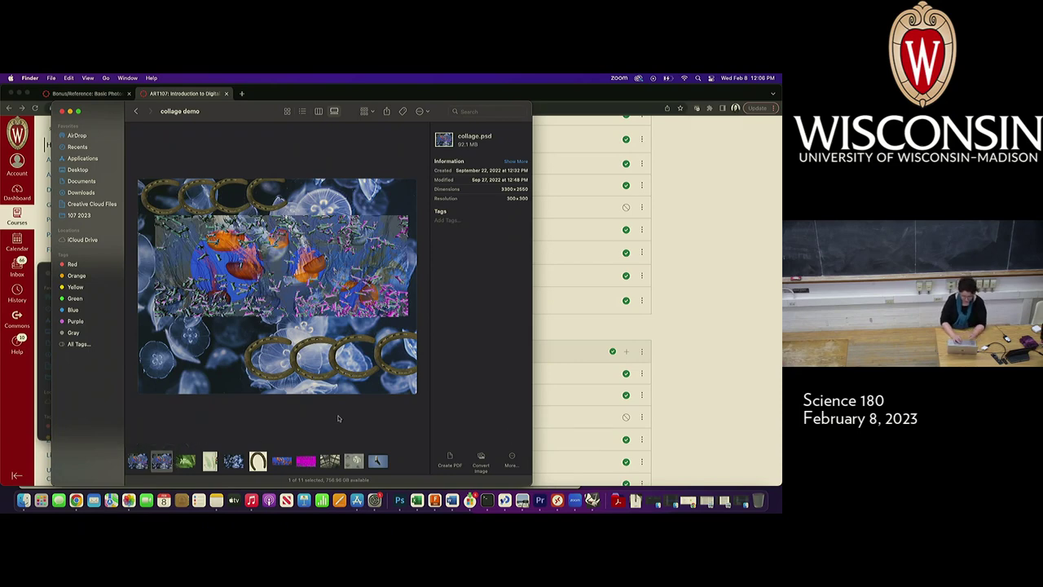
left_click_drag(396, 458, 123, 466)
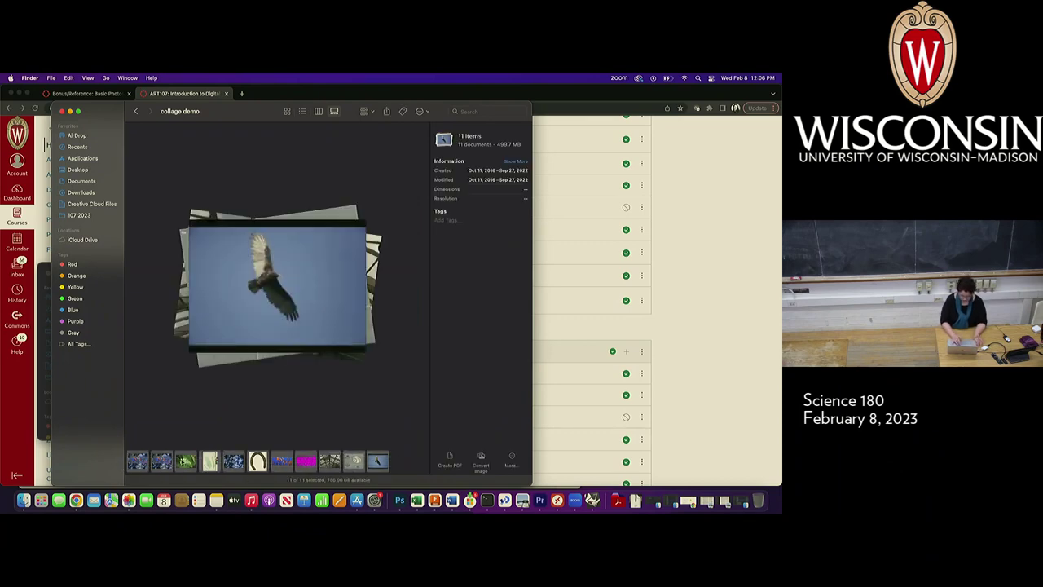
key("space")
key("Right")
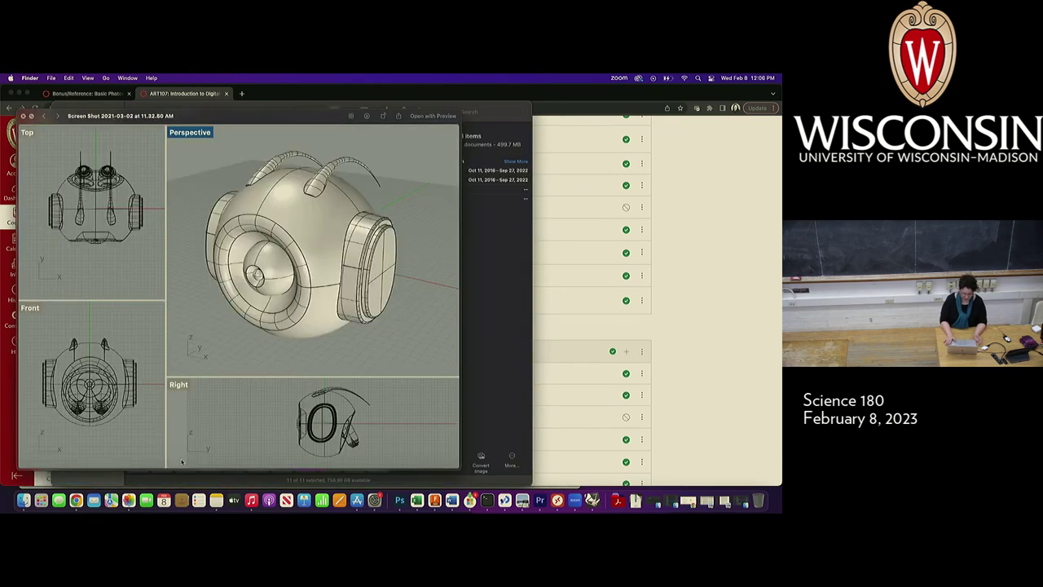
key("Right")
key("Right")
key("Right")
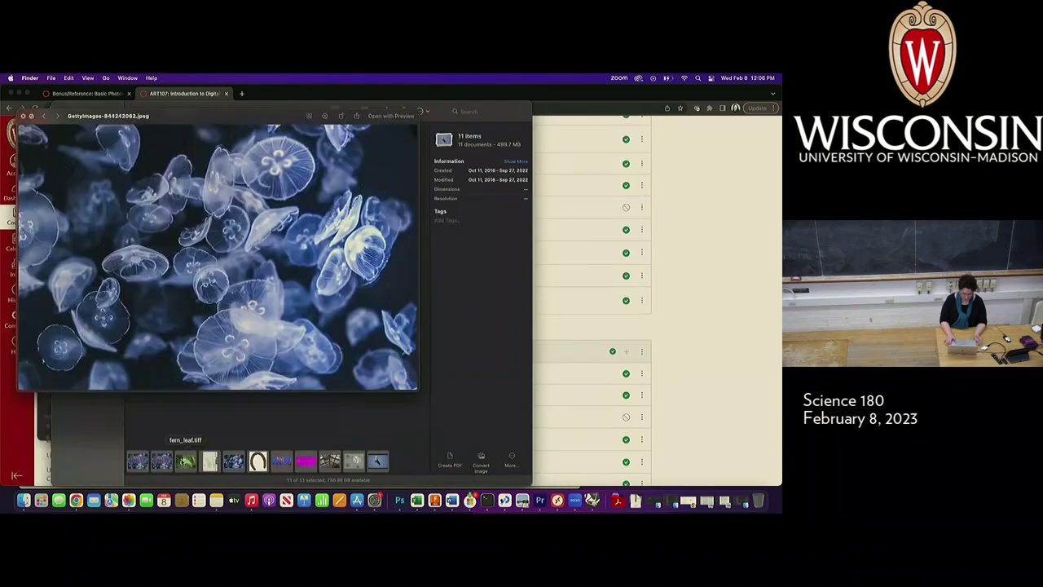
key("Right")
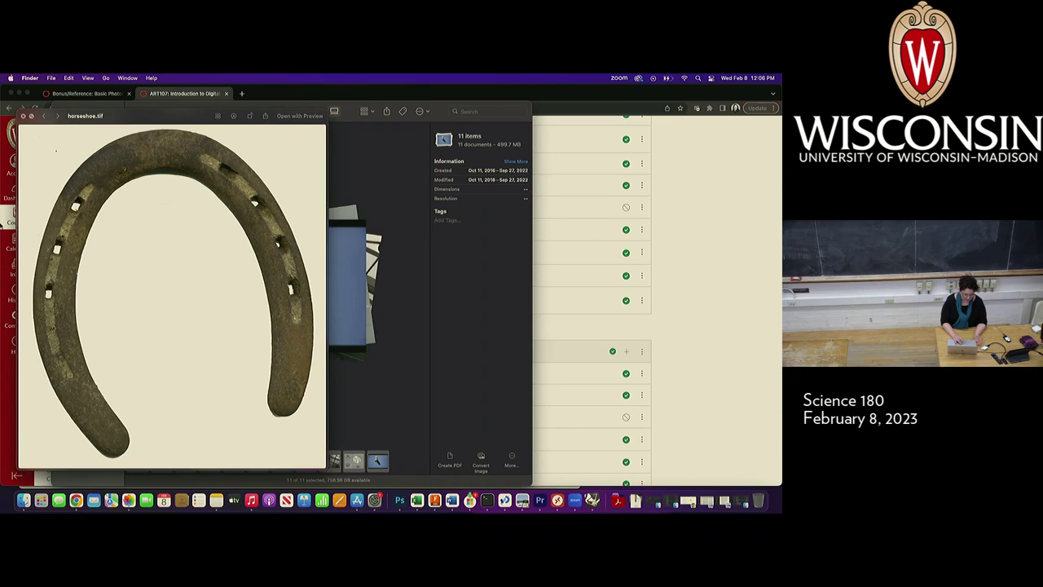
left_click(23, 115)
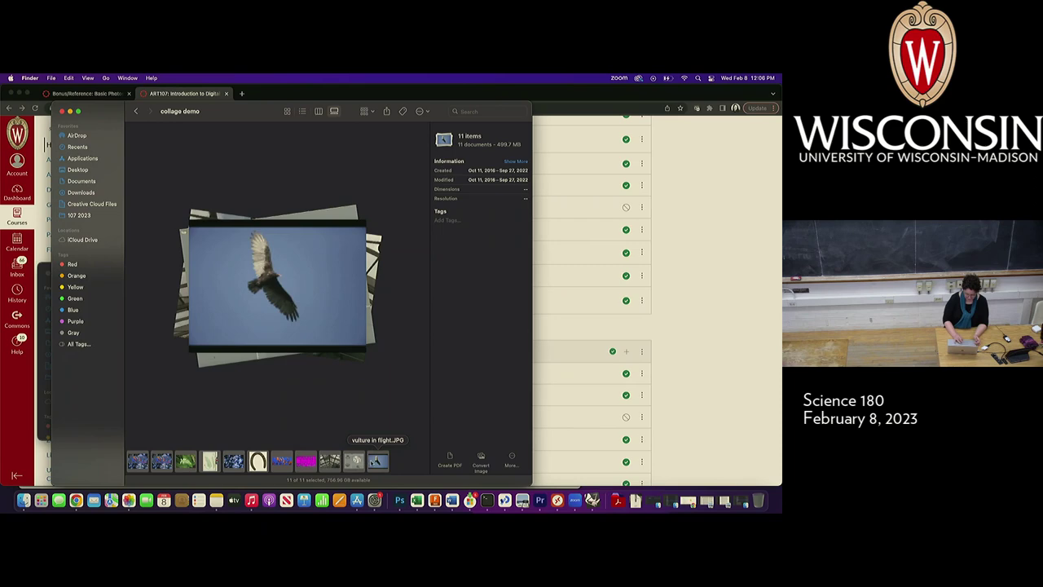
Clear the multiple selection and view the 3D-model screenshot and roof.tiff individually in the gallery.
left_click(377, 462)
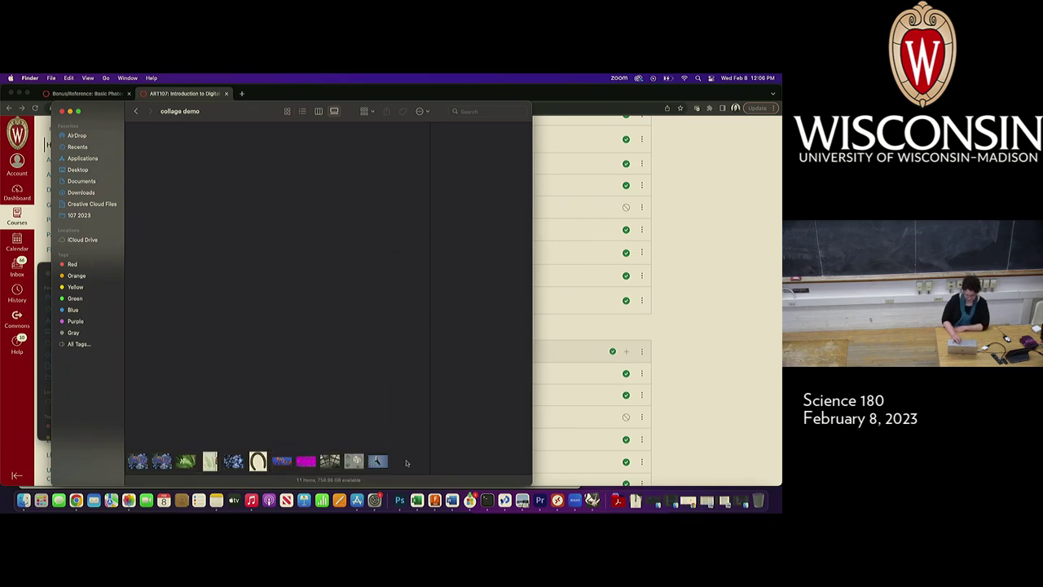
left_click(355, 461)
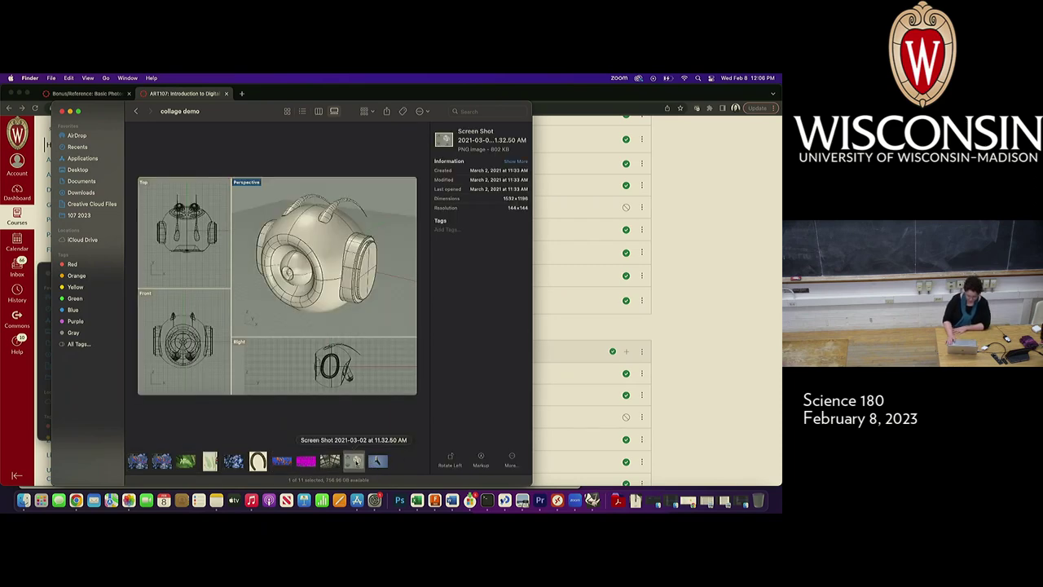
key("Left")
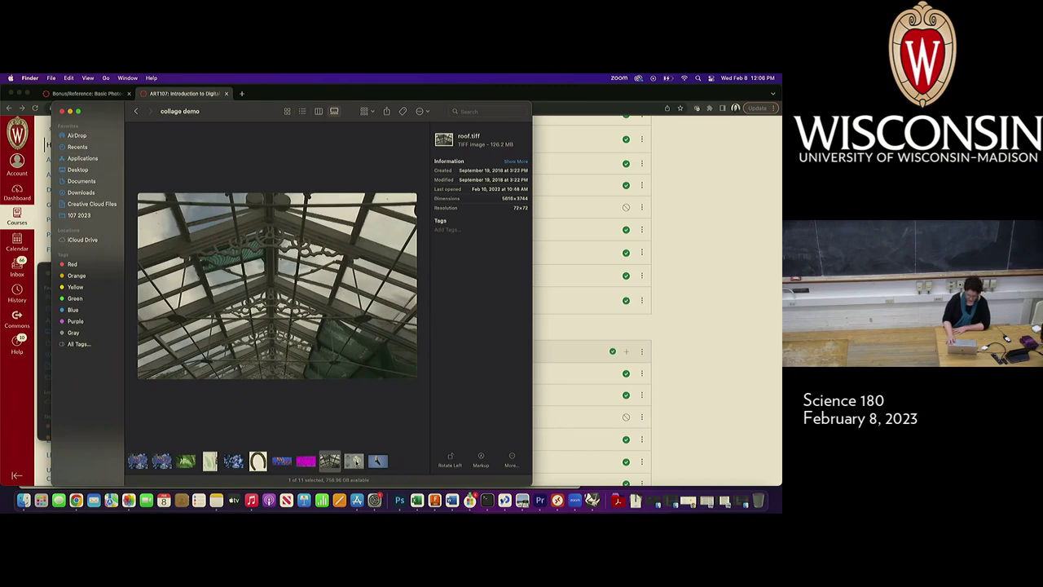
key("Right")
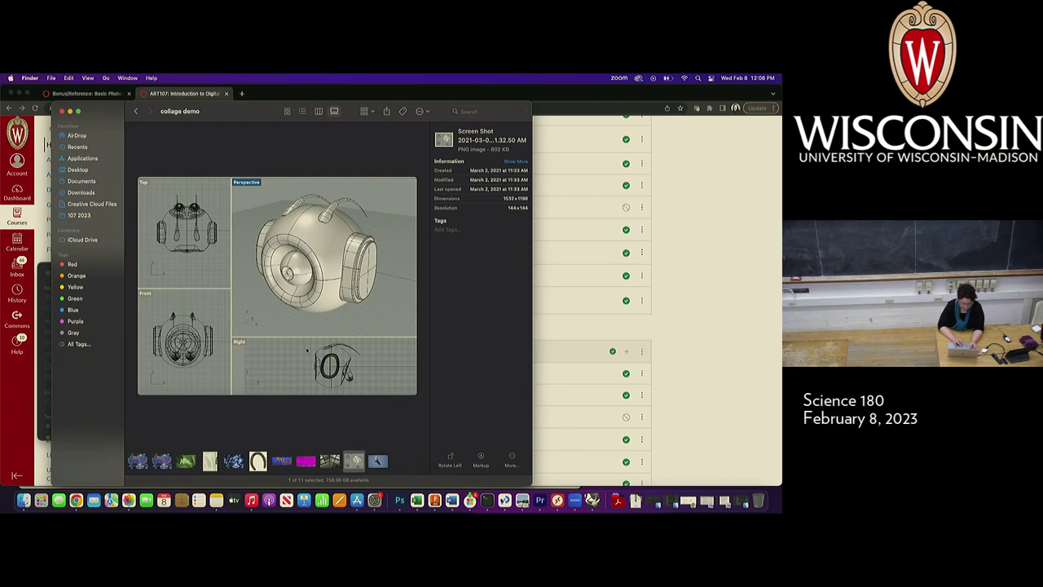
Compare the collage demo folder in column, list and gallery views, ending in list view.
left_click(318, 111)
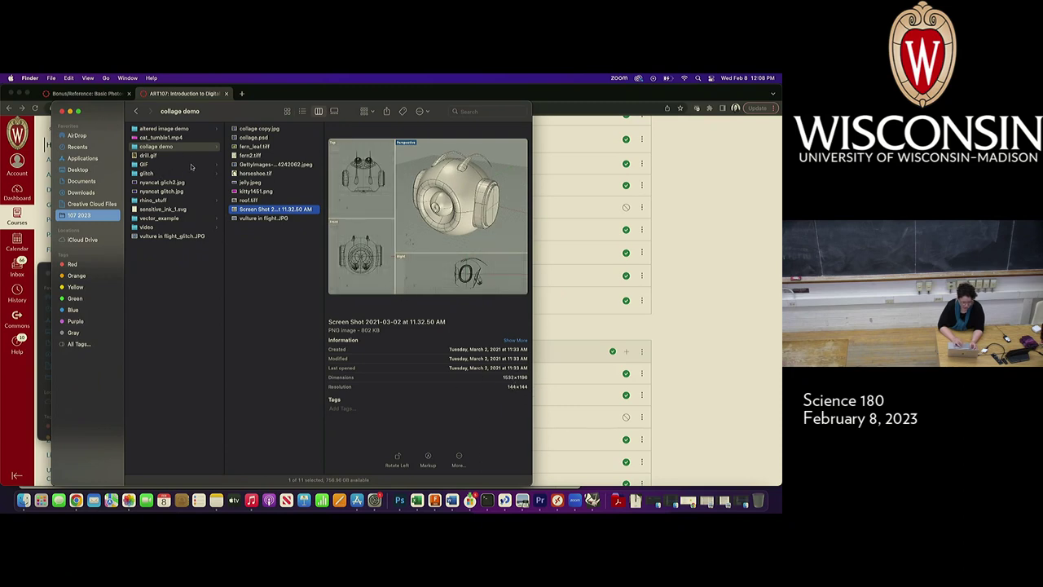
left_click(301, 111)
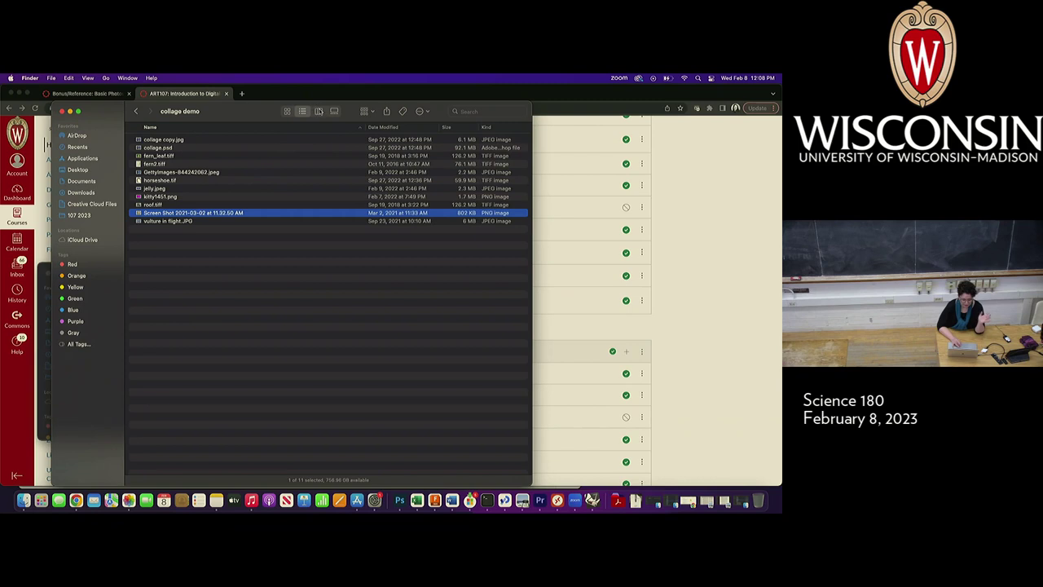
left_click(319, 112)
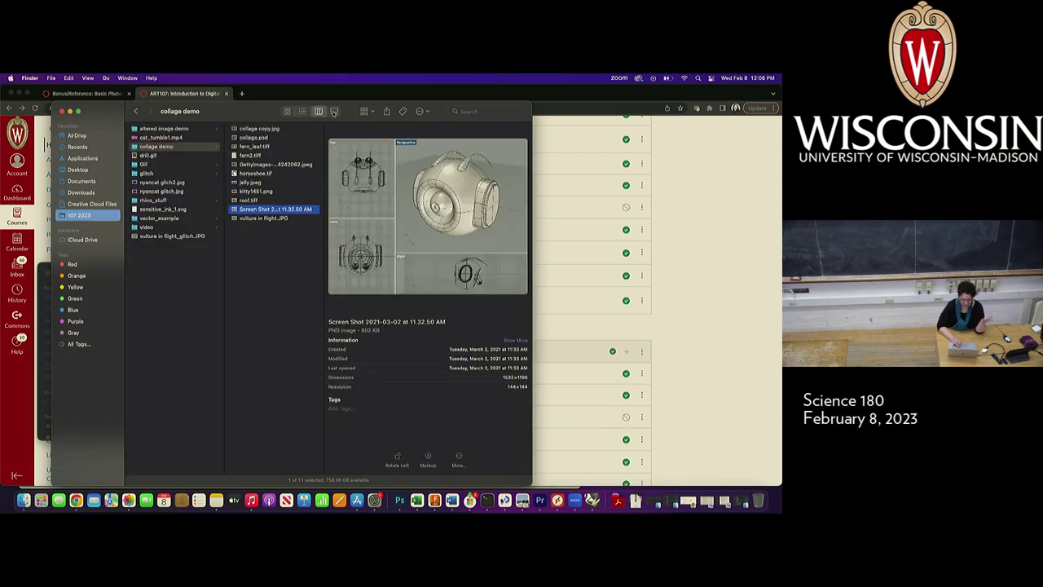
left_click(334, 112)
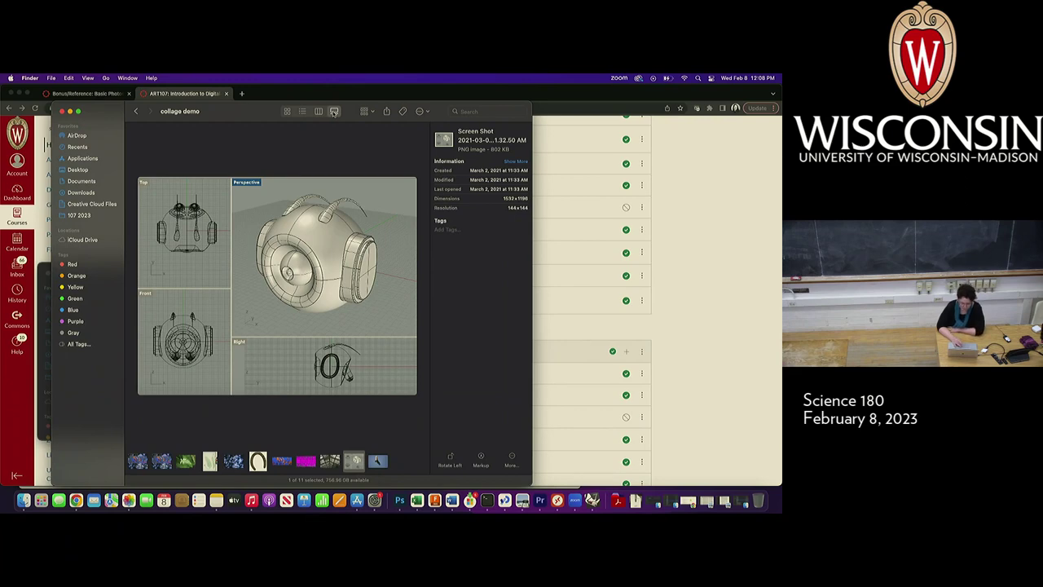
left_click(302, 111)
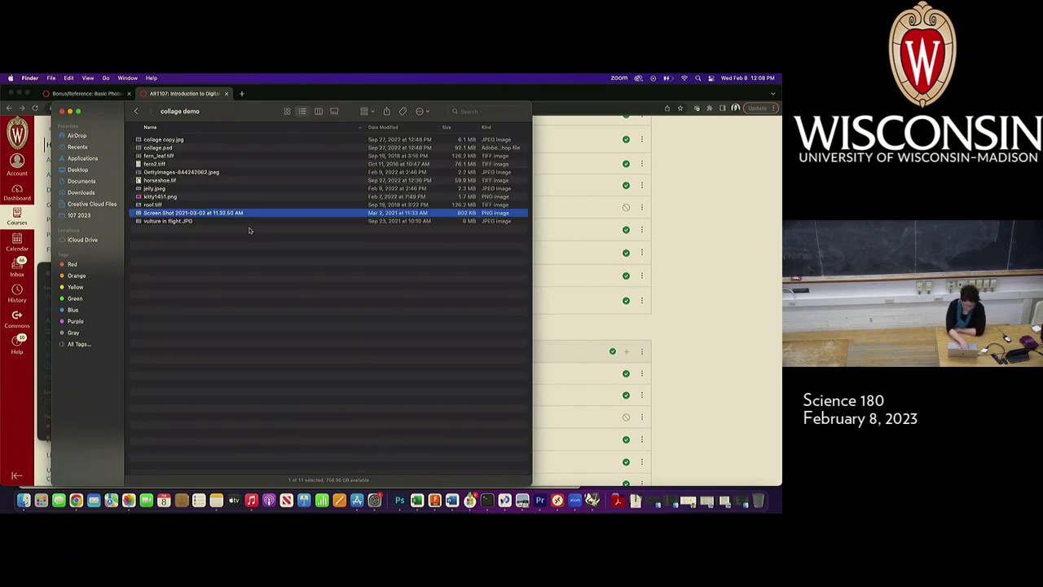
Examine the 3D-model screenshot's dimensions and color space in its file information, and return the folder to gallery view.
key("super+i")
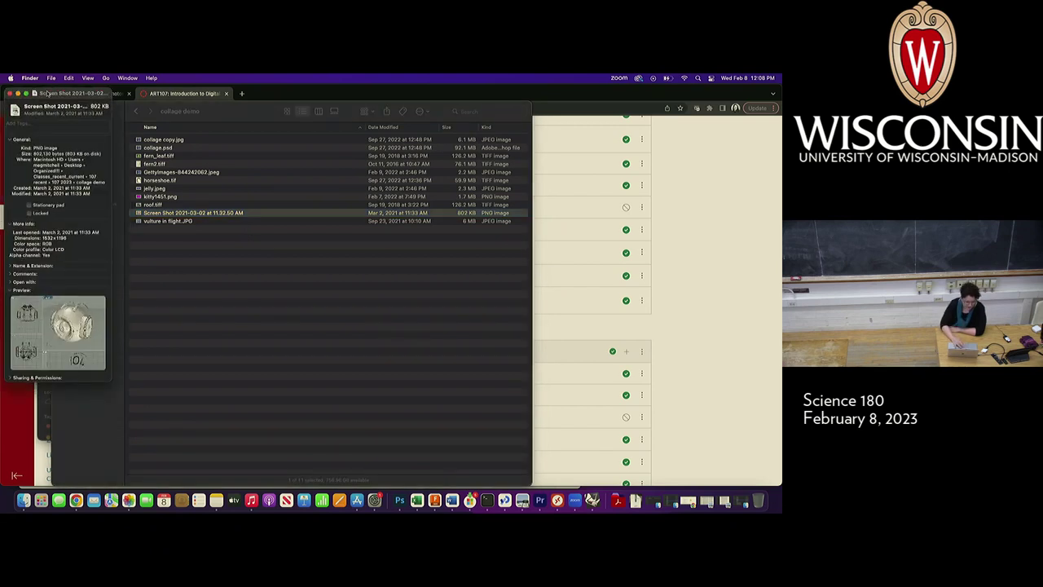
left_click_drag(51, 93, 599, 96)
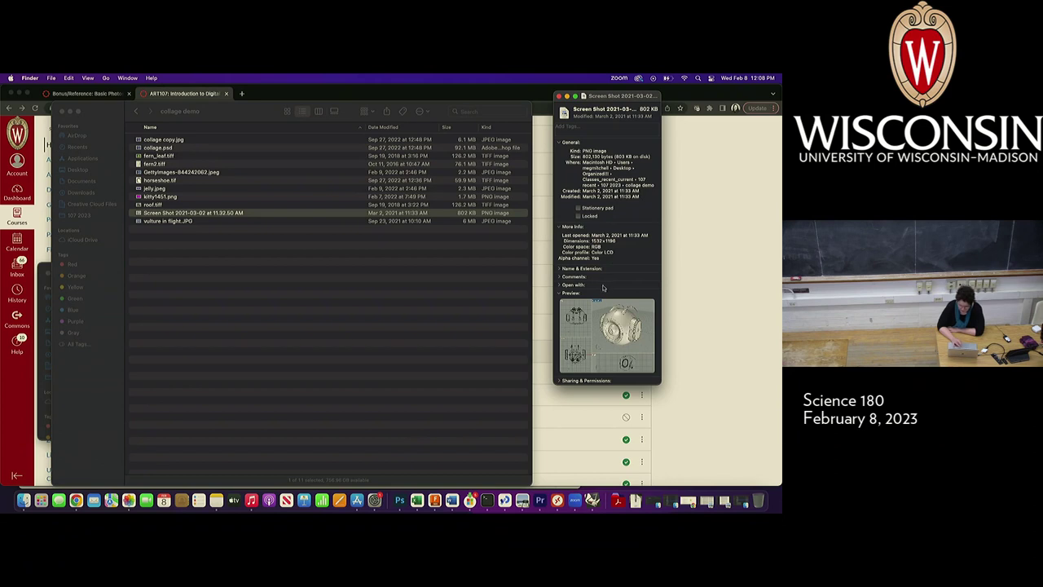
left_click_drag(619, 241, 565, 241)
left_click_drag(602, 246, 588, 249)
left_click(558, 96)
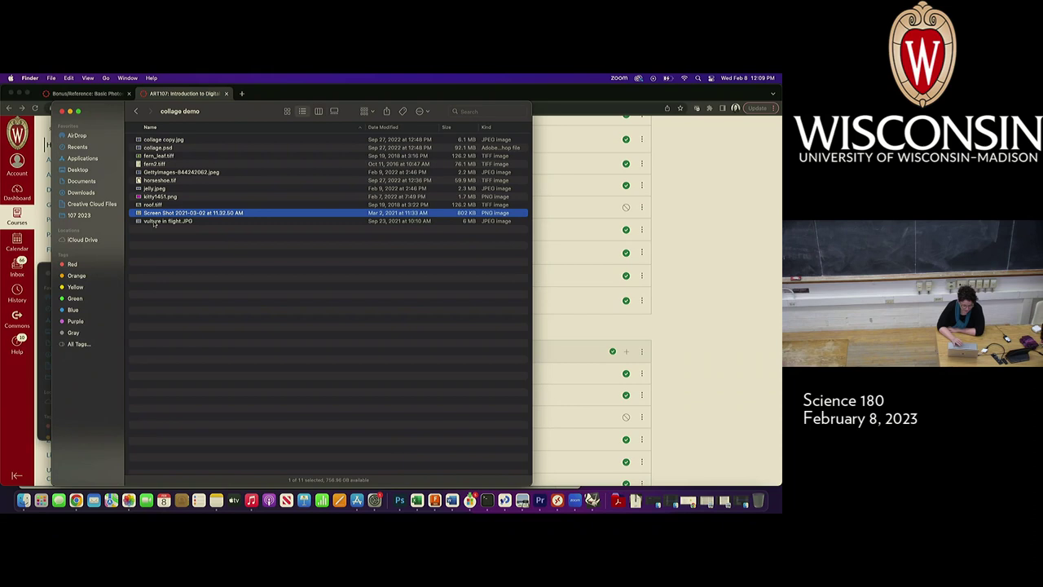
left_click(334, 111)
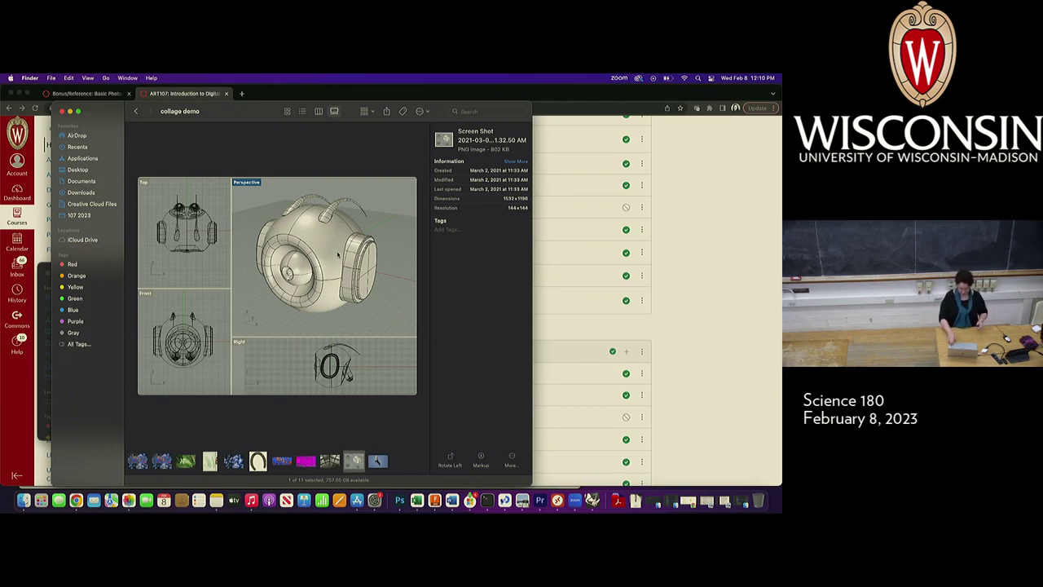
Compare the previews, dimensions and resolution of roof.tiff, fern2.tiff and the 3D-model screenshot, ending on roof.tiff.
key("Left")
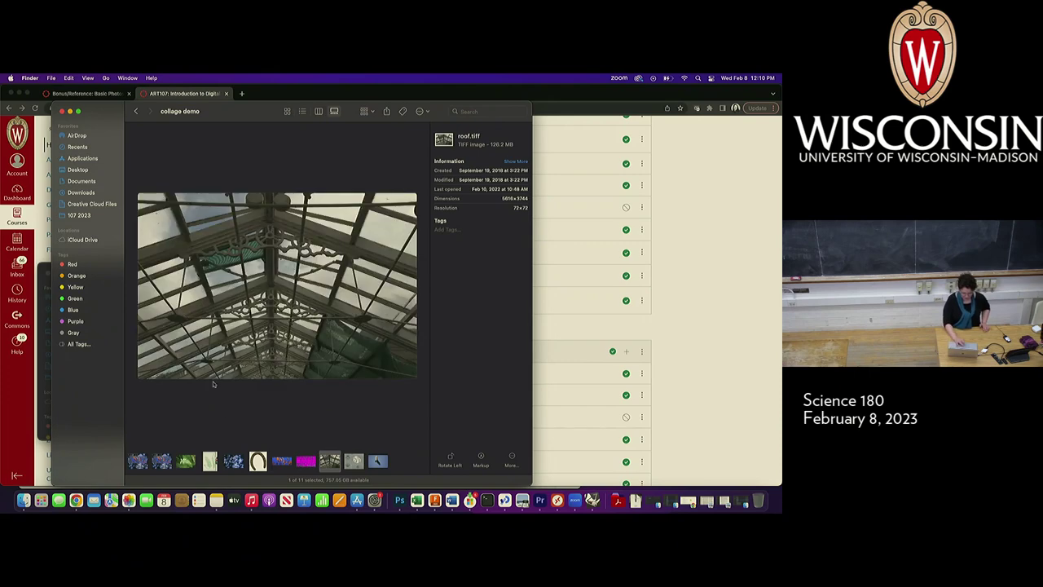
left_click(209, 462)
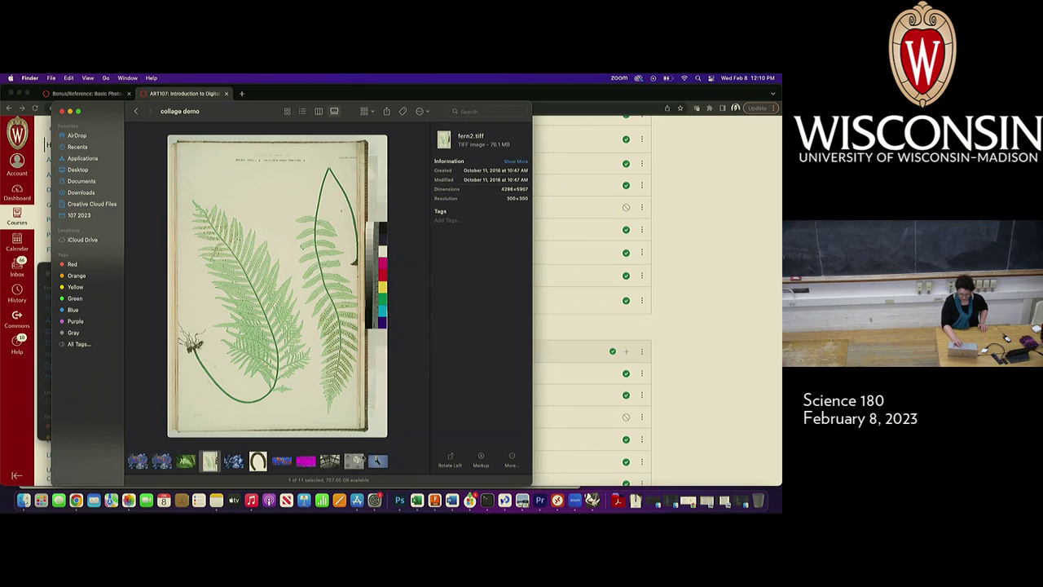
left_click(359, 460)
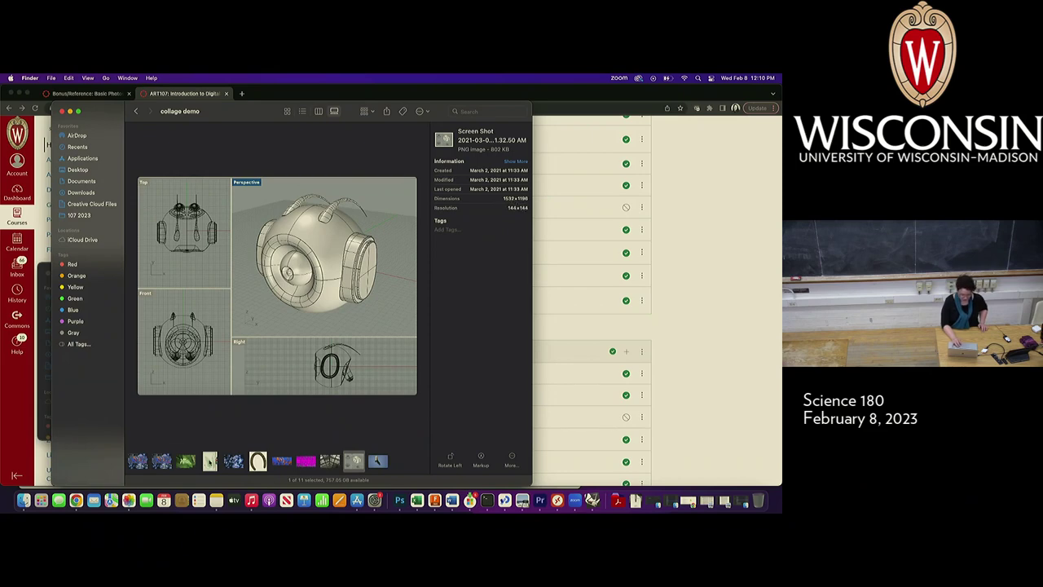
left_click(209, 460)
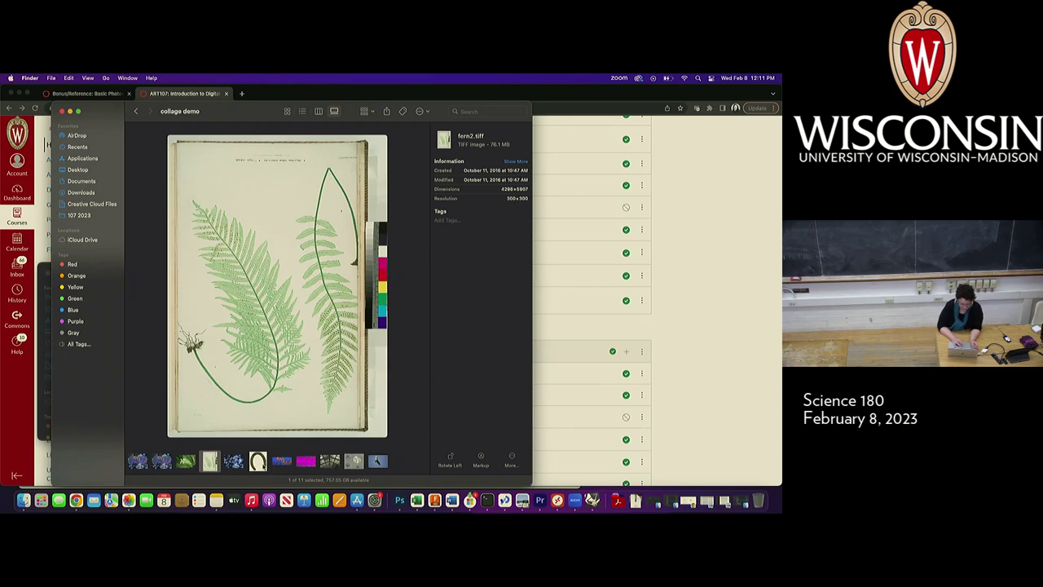
left_click(329, 461)
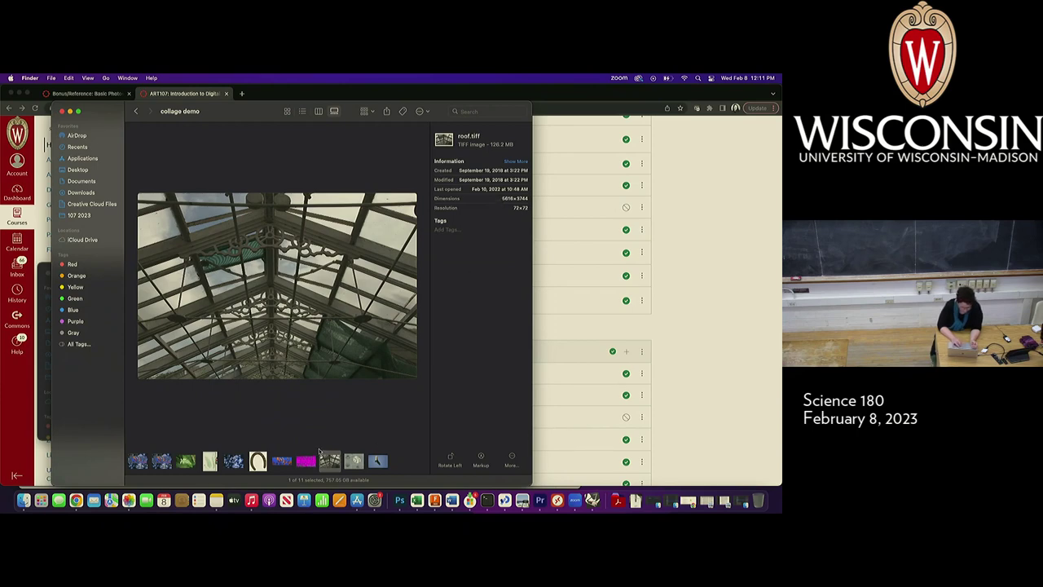
Set the DVX-2250 display to a scaled resolution of 1600 × 900 in System Preferences and put the preferences window away.
left_click(374, 499)
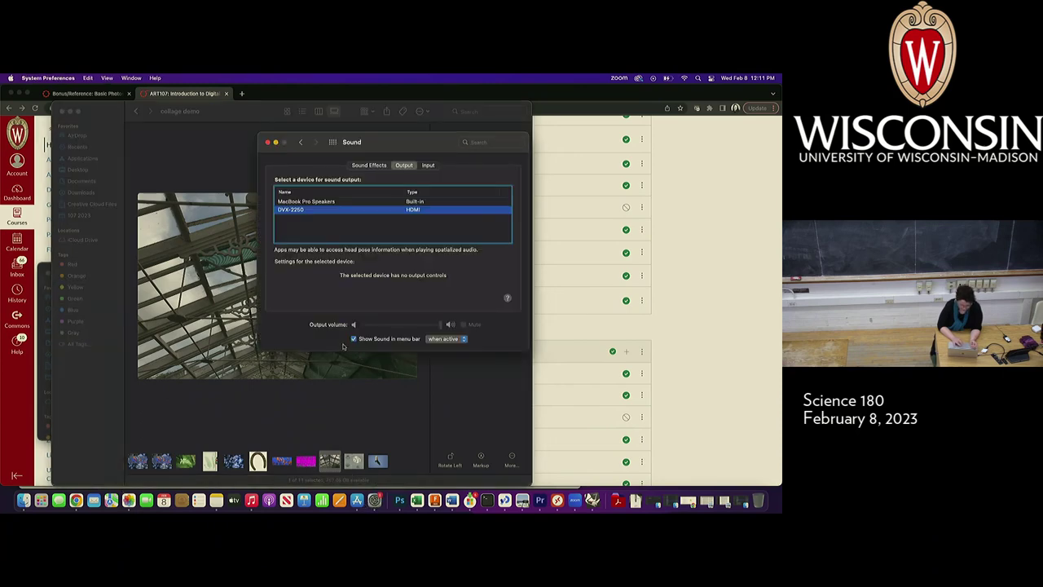
left_click(333, 142)
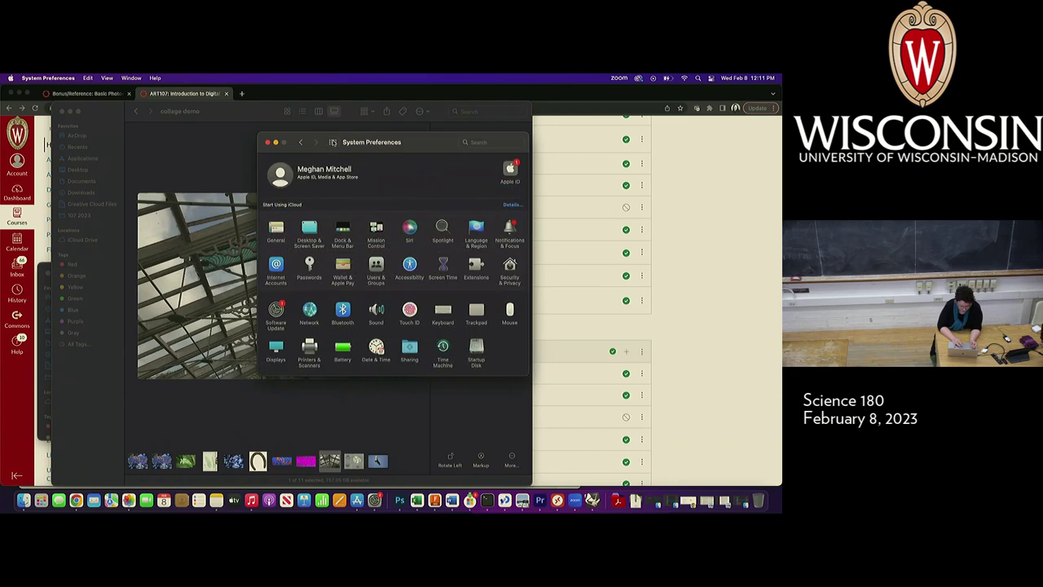
left_click(275, 350)
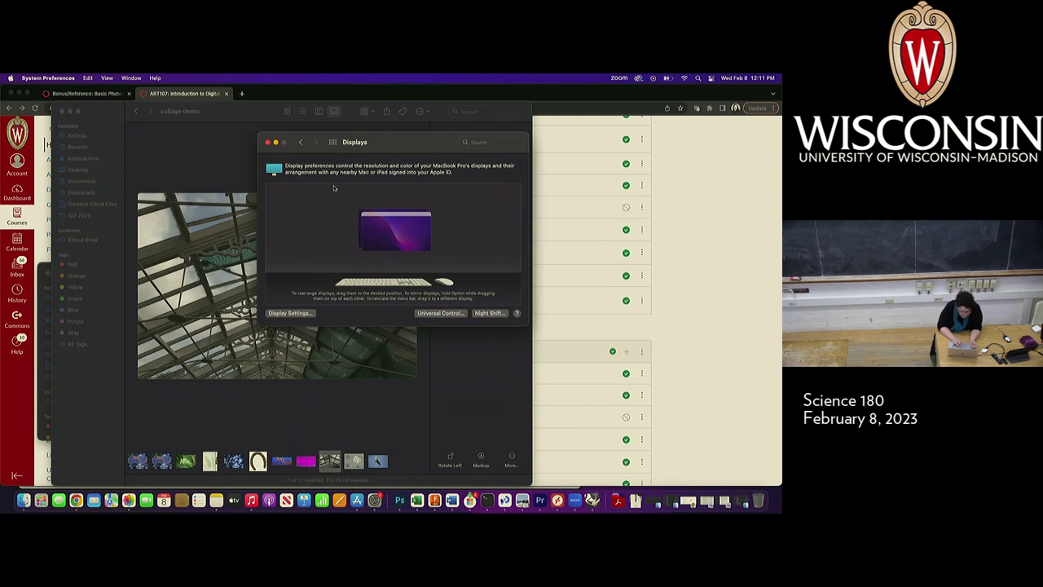
left_click(290, 313)
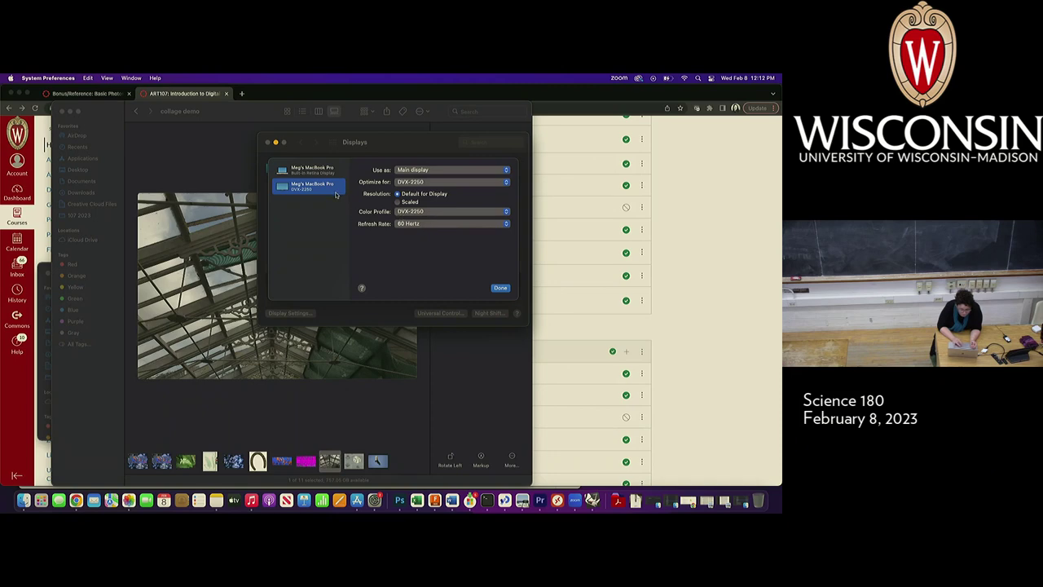
left_click(413, 201)
left_click(428, 219)
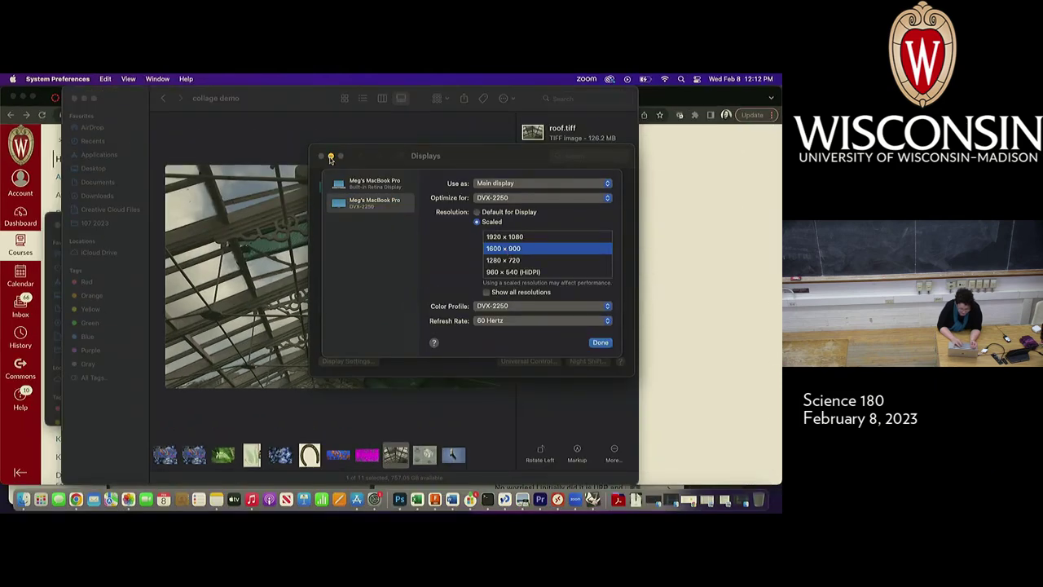
left_click(331, 156)
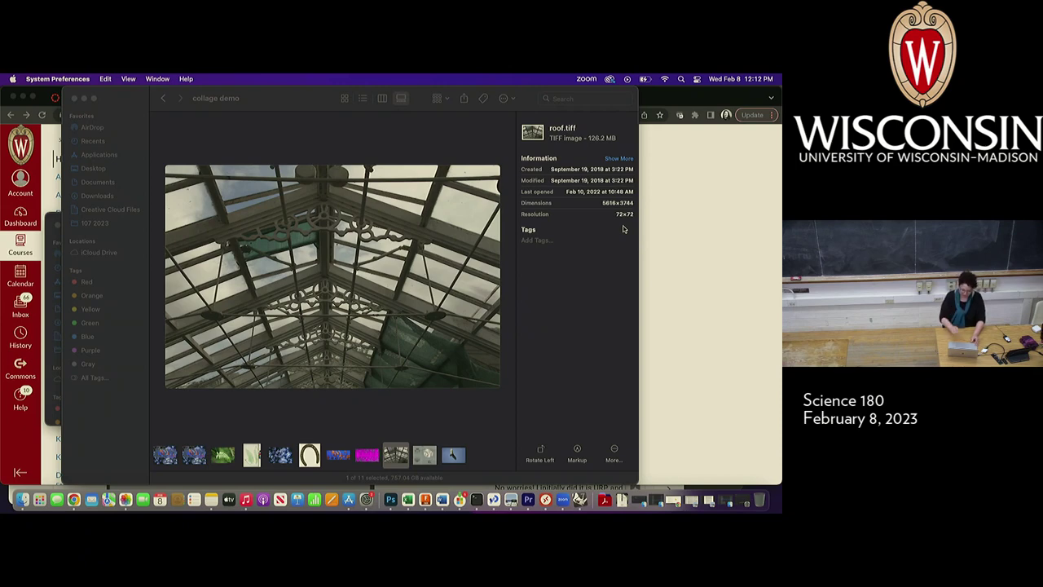
Open roof.tiff from the collage demo folder in Adobe Photoshop 2023 and move the Photoshop window fully into view.
left_click(395, 462)
right_click(394, 462)
left_click(395, 462)
right_click(393, 461)
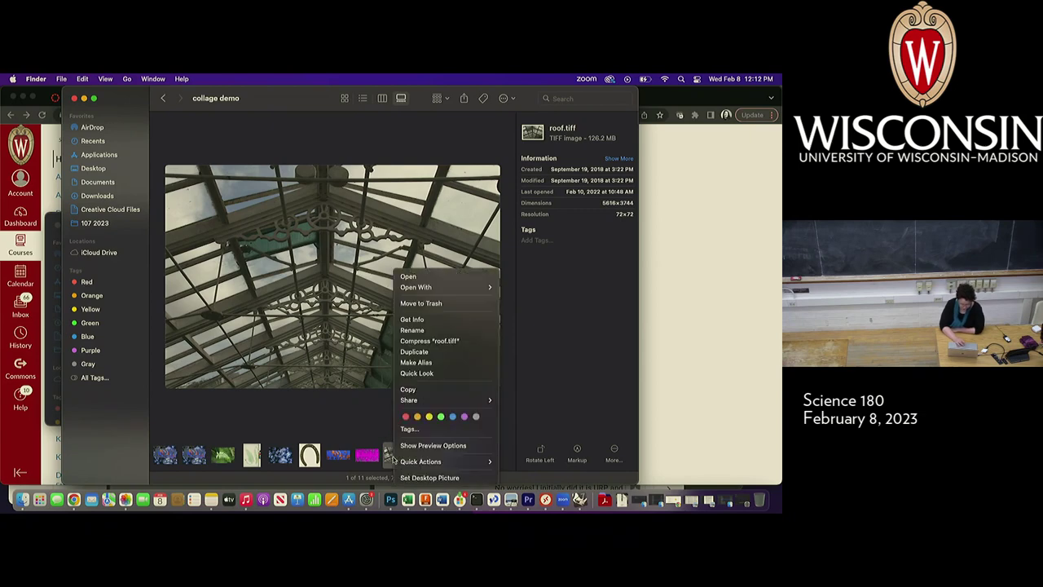
mouse_move(479, 289)
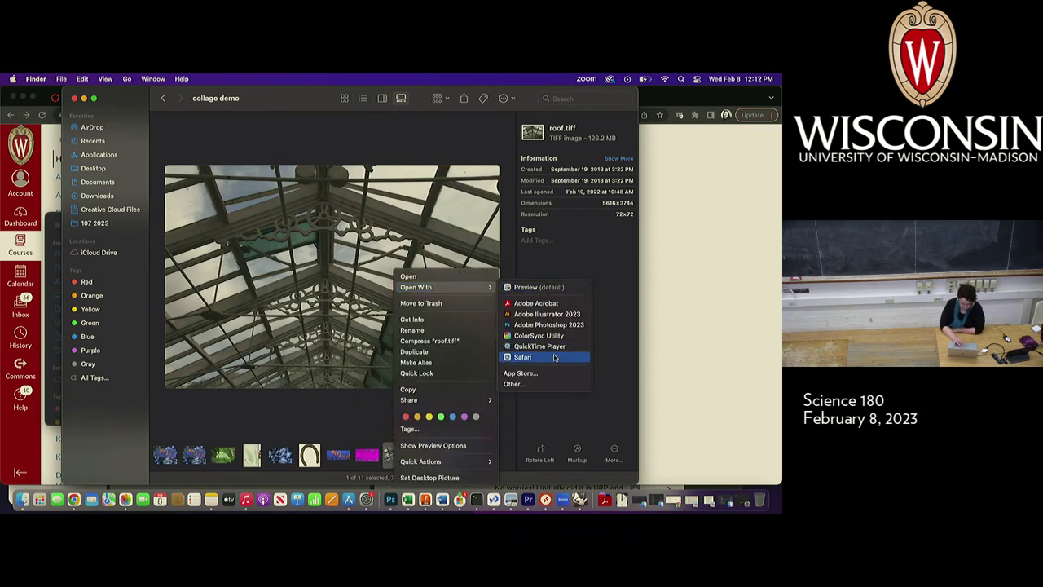
left_click(551, 324)
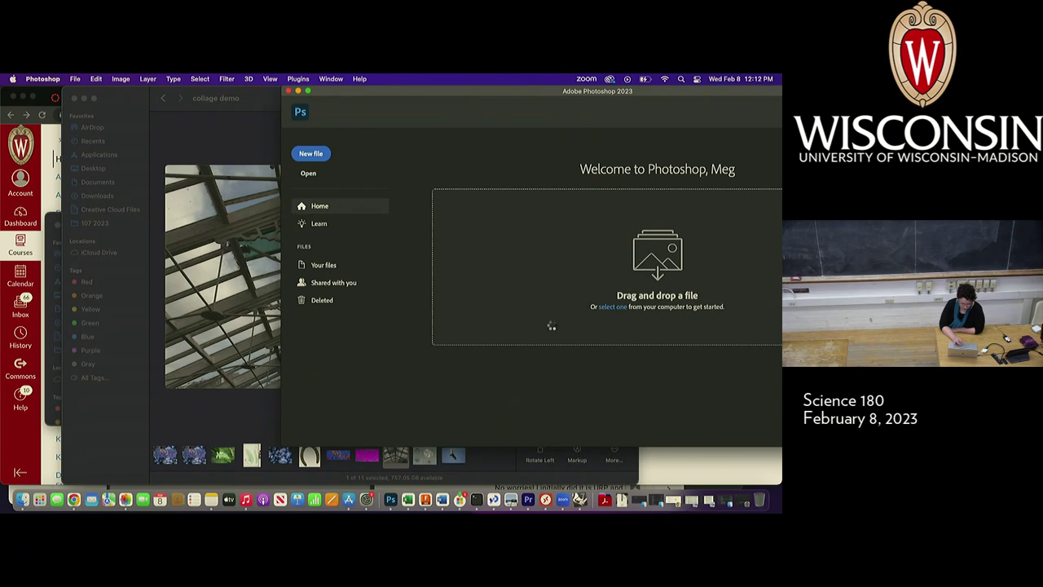
left_click_drag(527, 95, 273, 82)
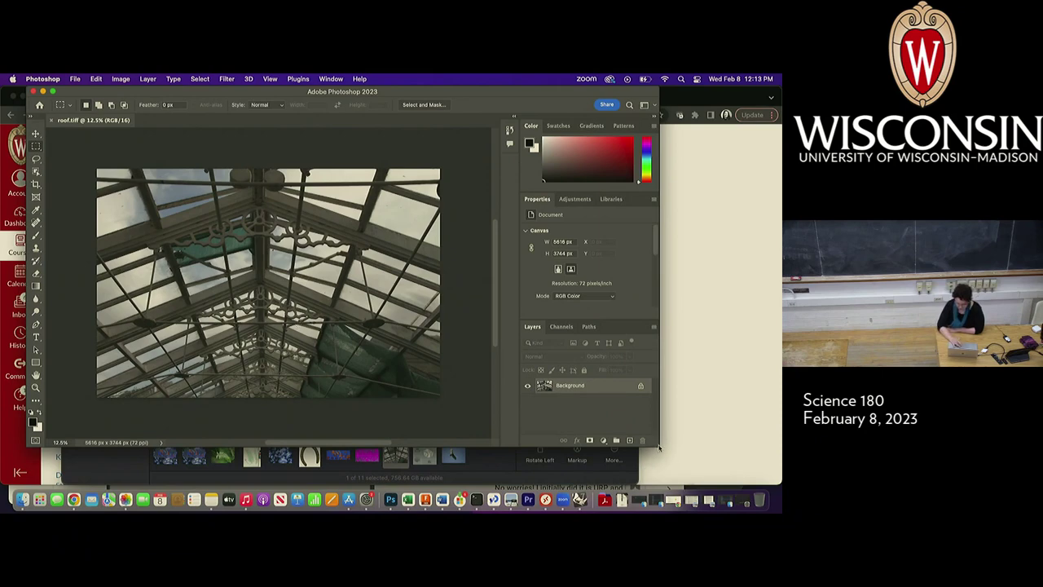
Look through the Week 4 and Week 5 modules on the ART107 course page in Chrome.
left_click(693, 400)
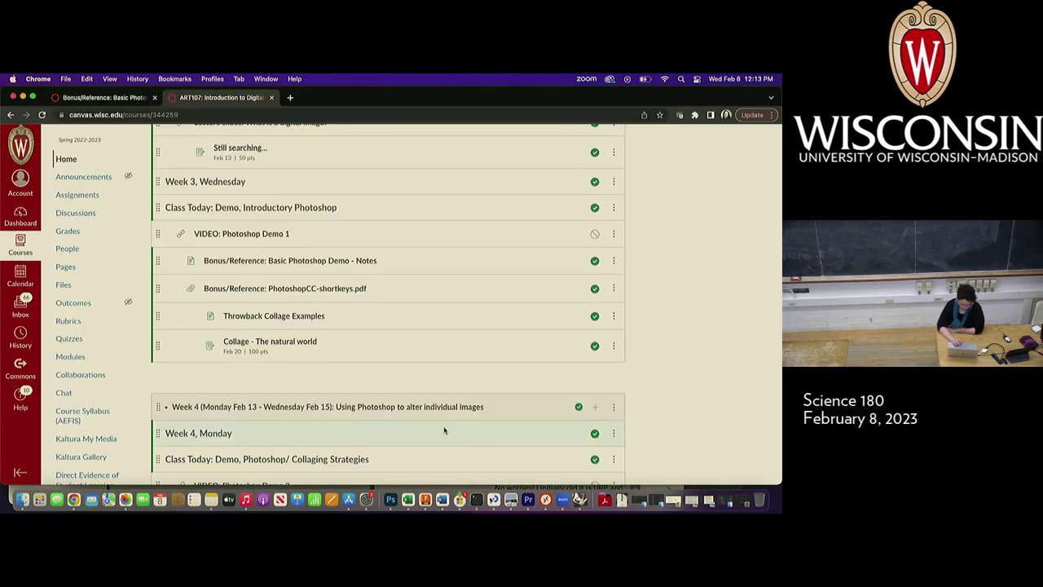
scroll(444, 430, "down", 3)
scroll(444, 431, "down", 5)
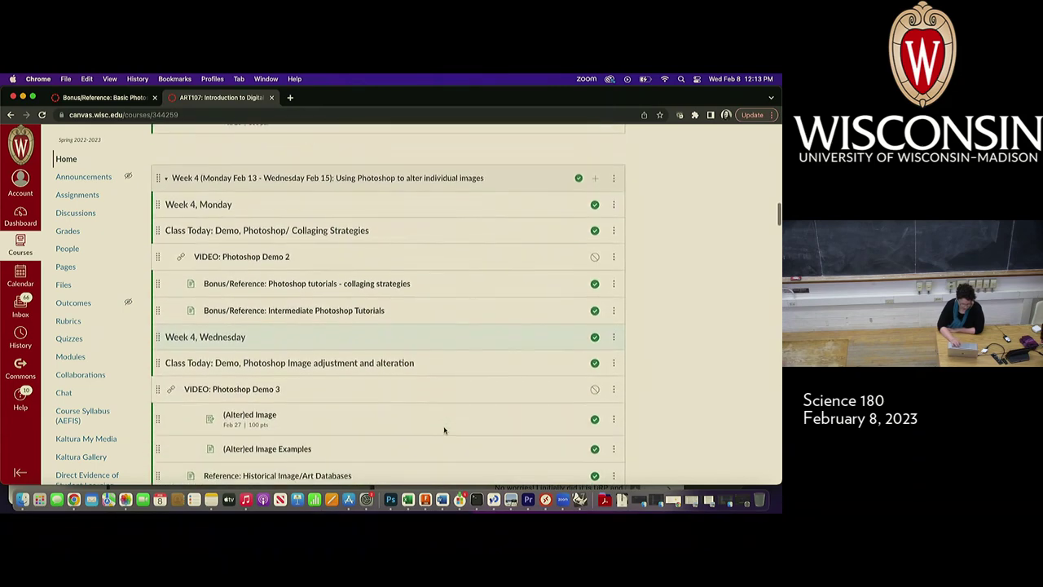
scroll(444, 430, "down", 8)
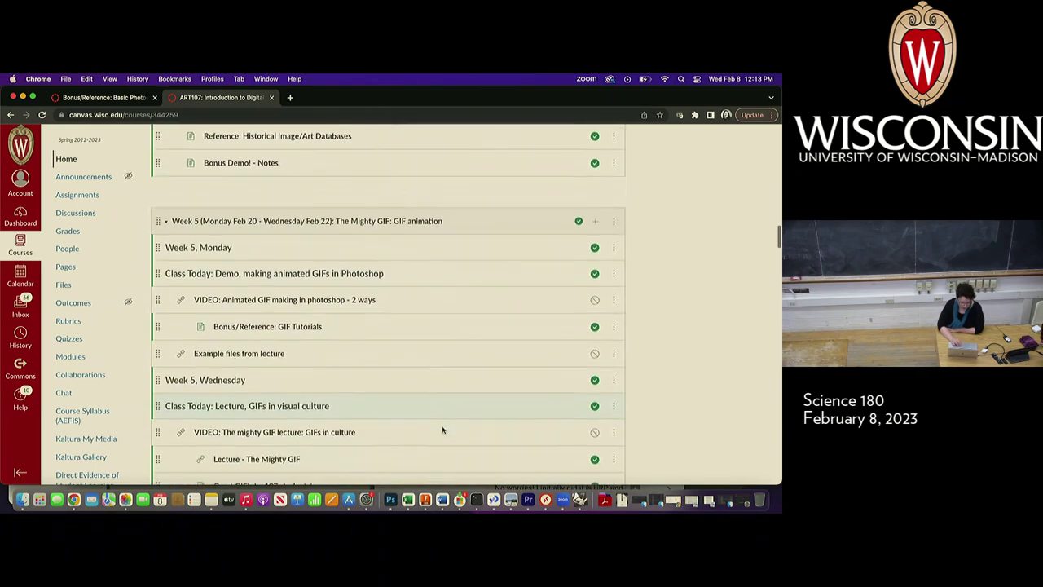
scroll(442, 431, "up", 10)
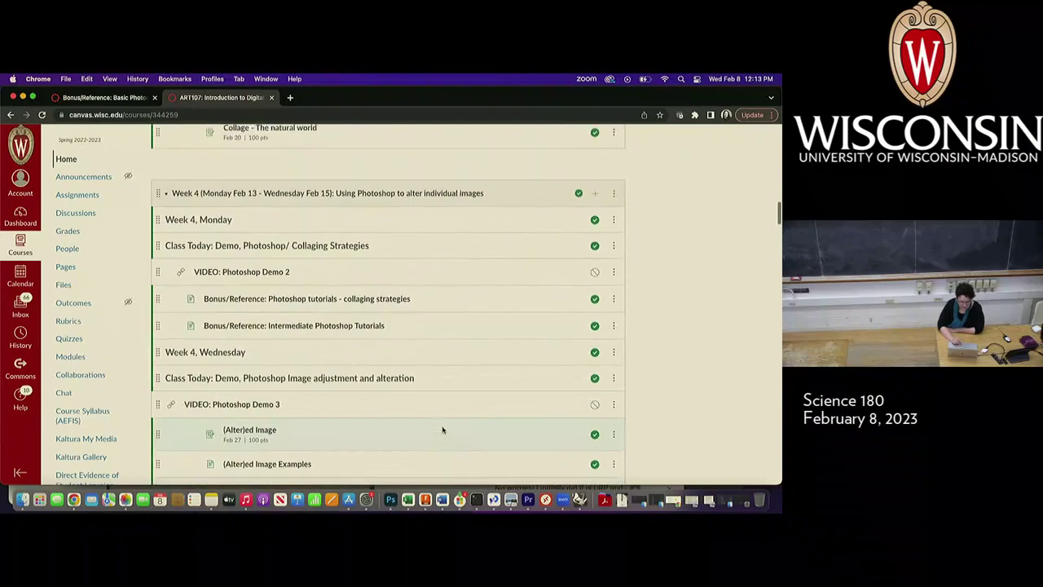
Switch back to Photoshop and enlarge its window to fill most of the screen.
left_click(391, 499)
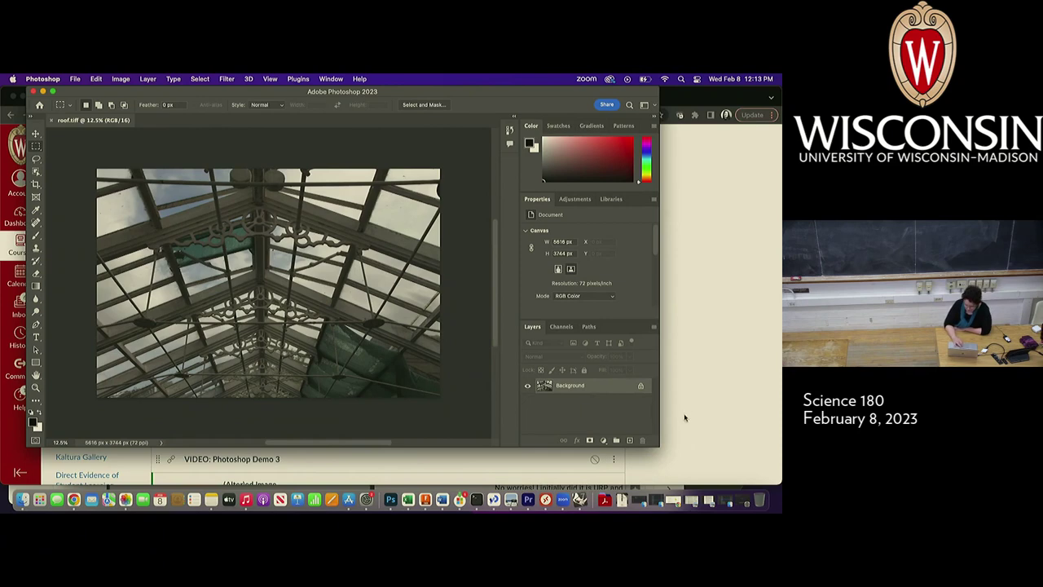
left_click_drag(657, 446, 771, 507)
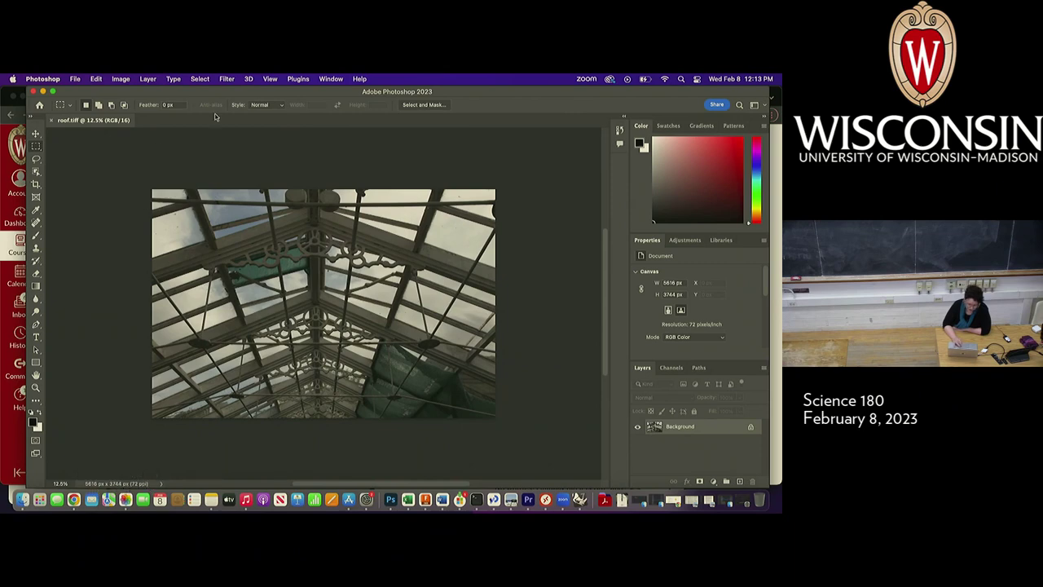
Try setting roof.tiff's resolution to 300 pixels/inch in Image Size with Resample turned off, and cancel the change.
left_click(121, 79)
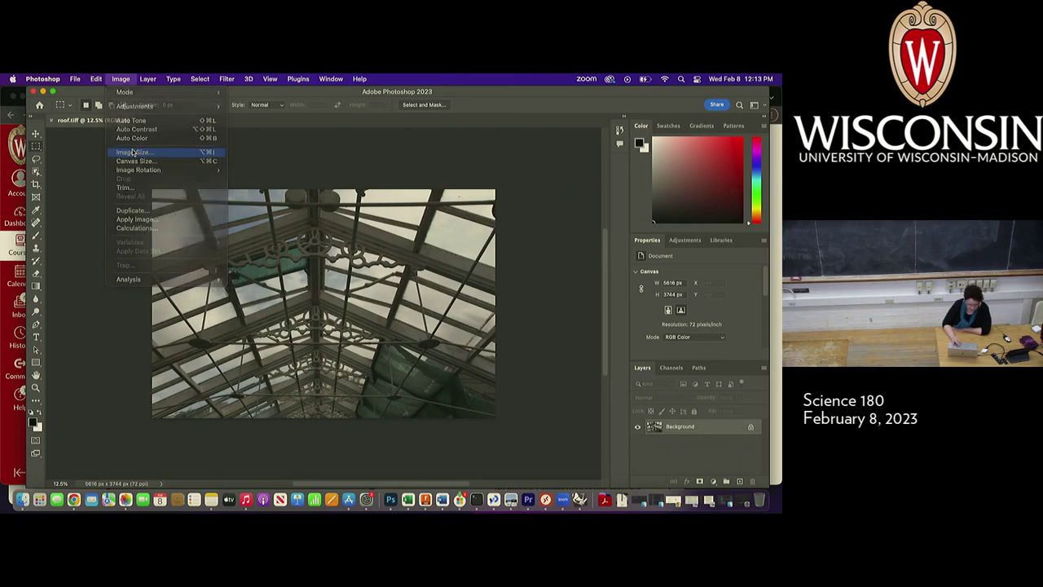
left_click(133, 153)
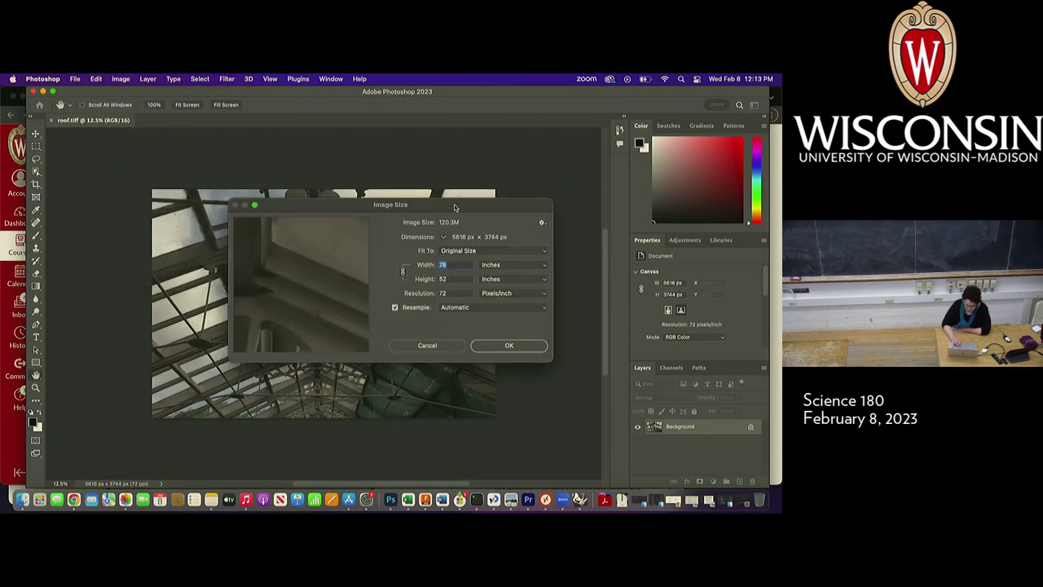
left_click_drag(455, 207, 297, 146)
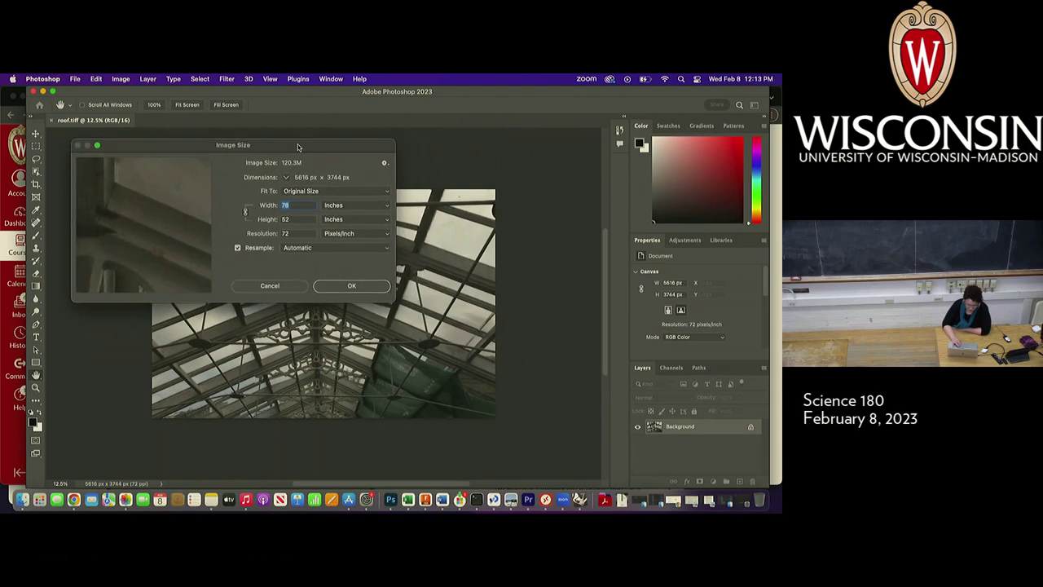
double_click(298, 236)
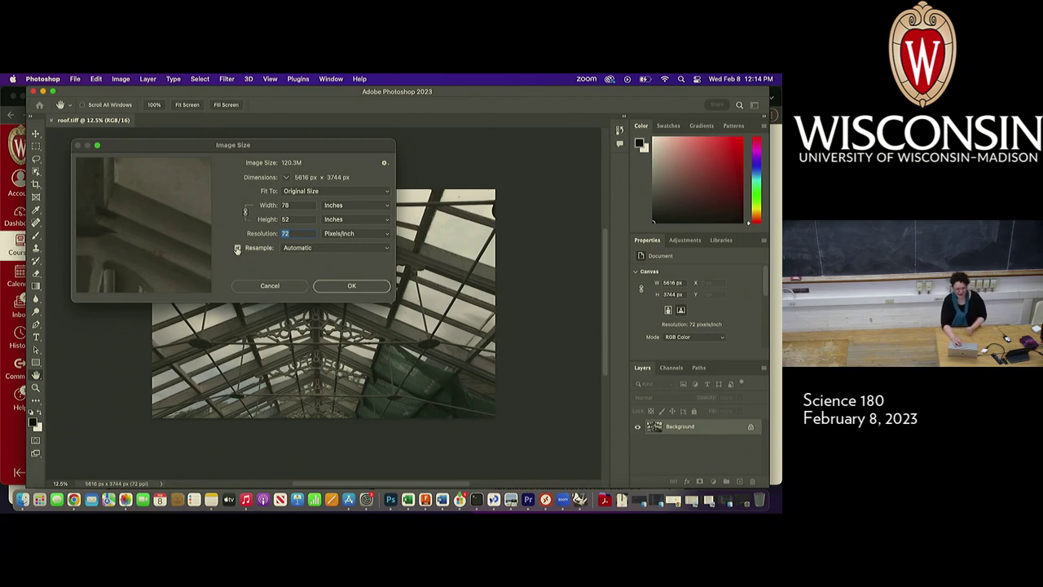
left_click(237, 248)
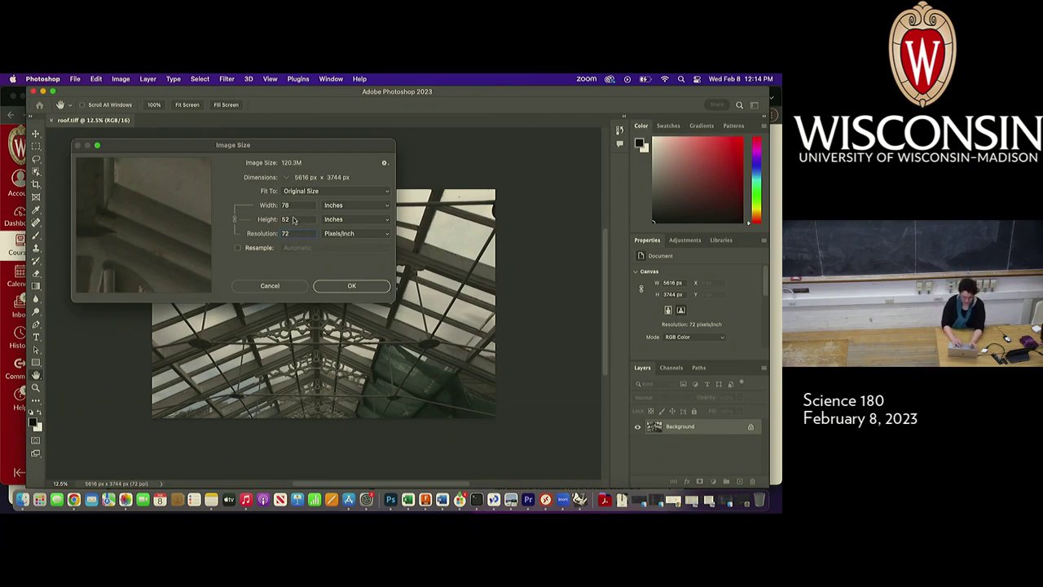
left_click(297, 232)
key("BackSpace")
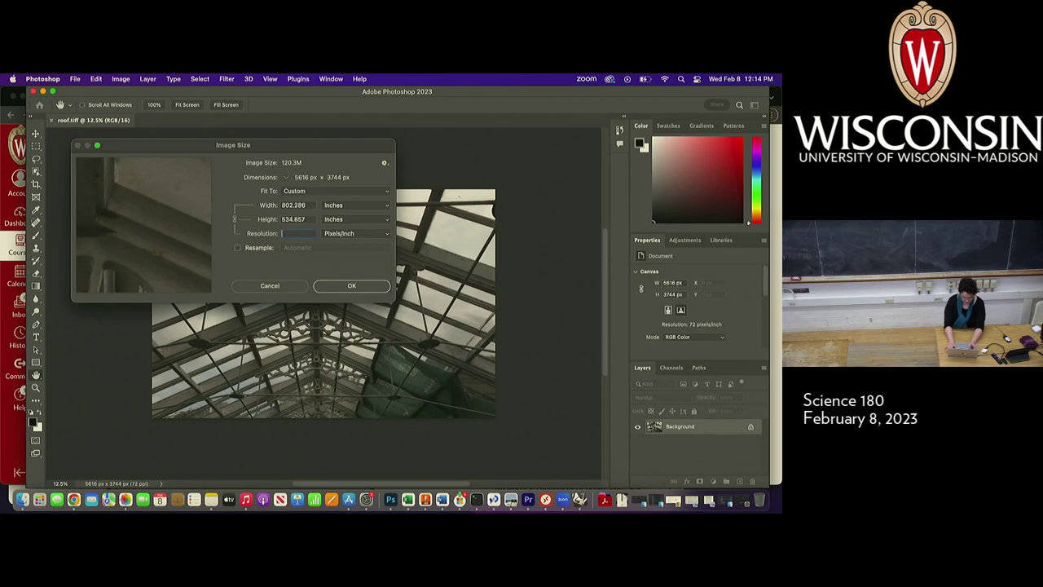
type("300")
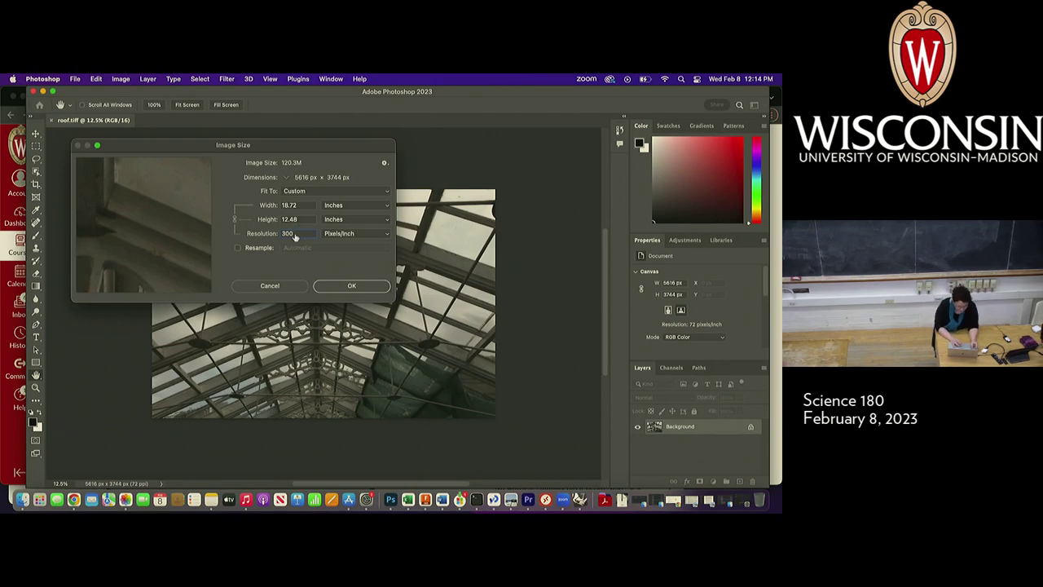
left_click(275, 292)
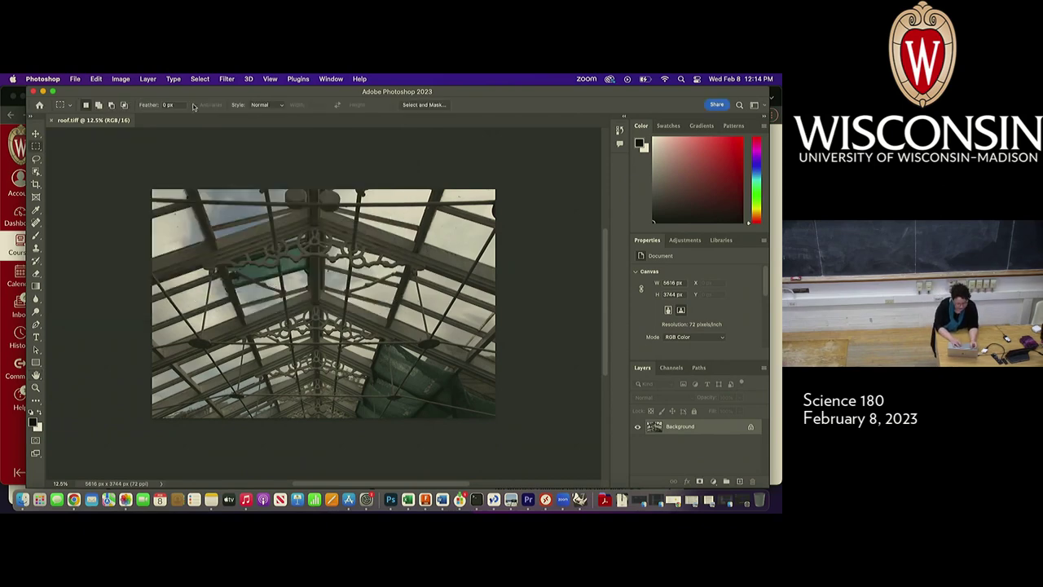
Reopen Image Size for roof.tiff, go over the width and height values, try turning Resample off, and cancel.
left_click(125, 79)
left_click(163, 152)
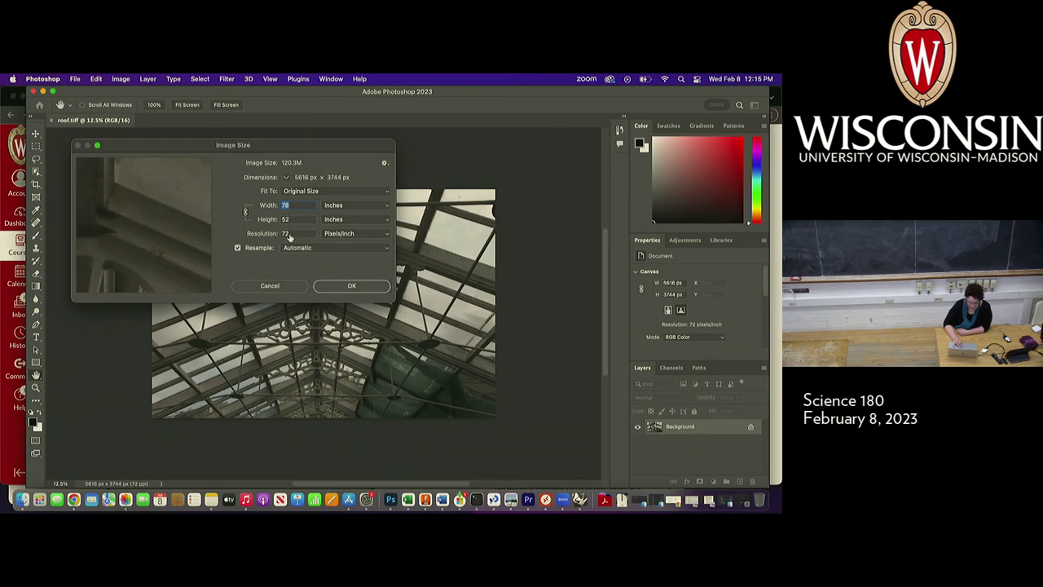
left_click(286, 206)
double_click(287, 219)
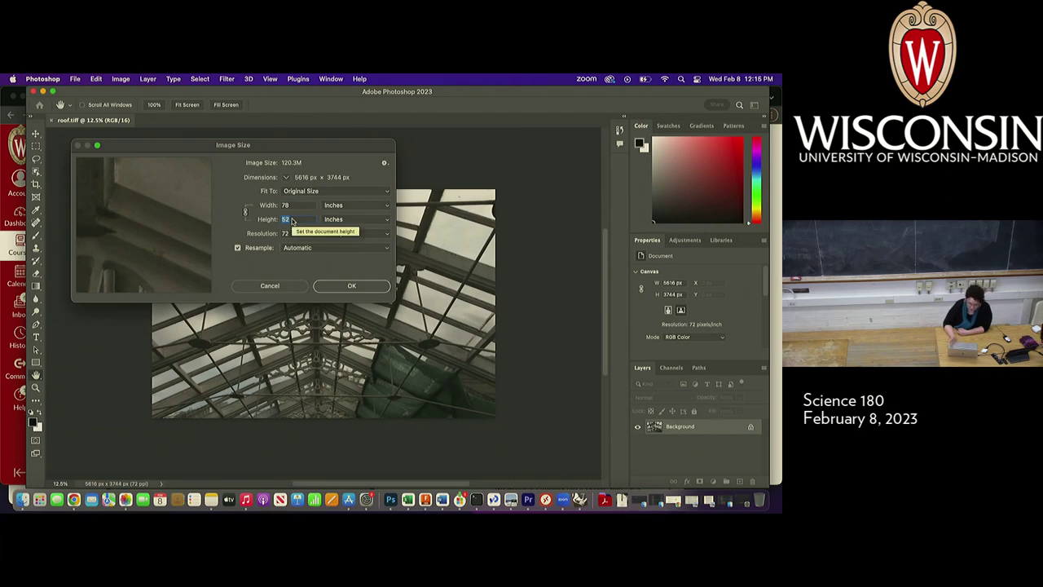
type("26")
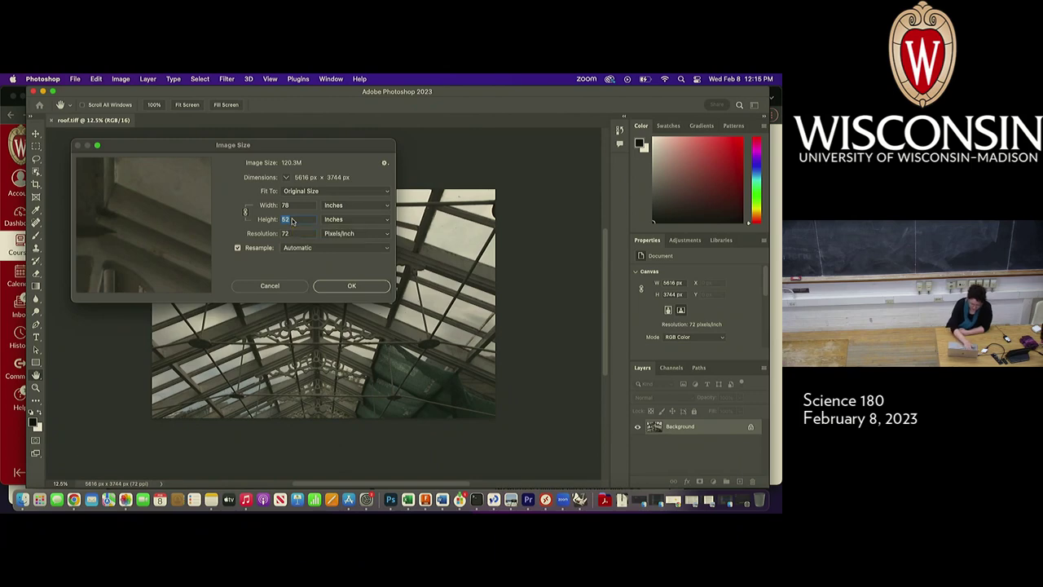
left_click(236, 248)
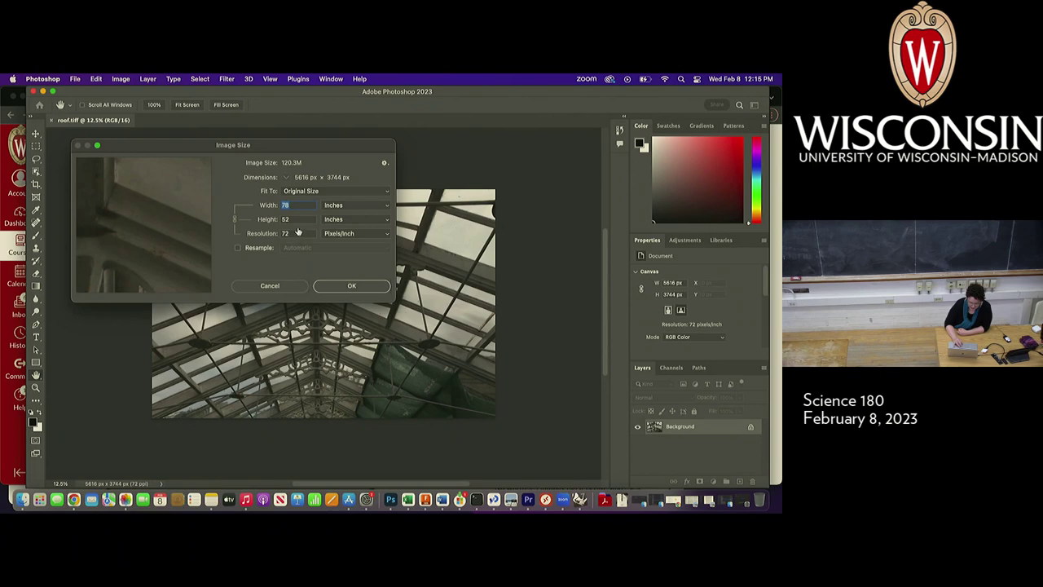
left_click(265, 285)
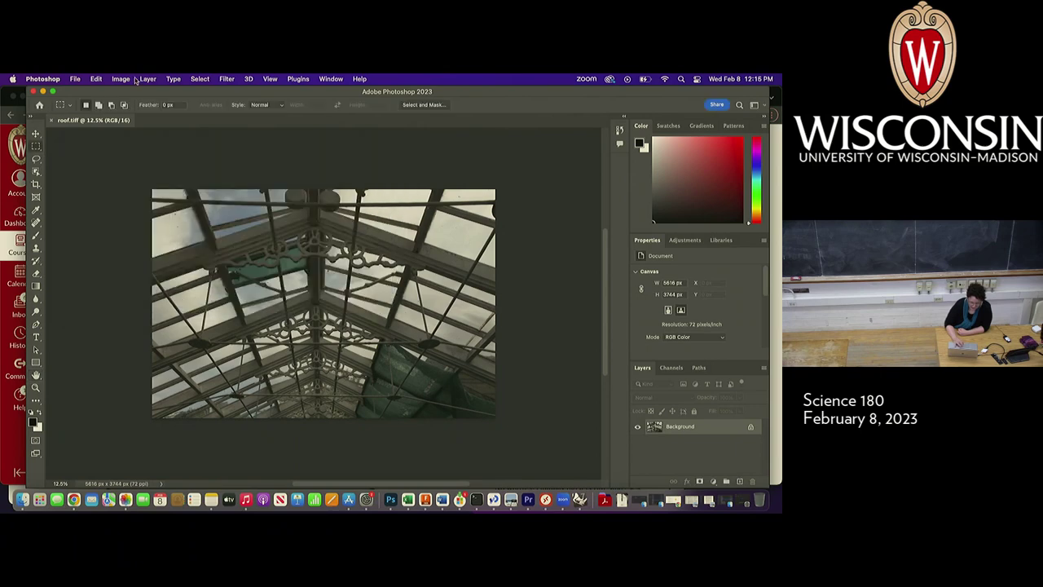
Try setting roof.tiff's height to 26 inches in Image Size with Resample turned off.
left_click(122, 79)
mouse_move(148, 79)
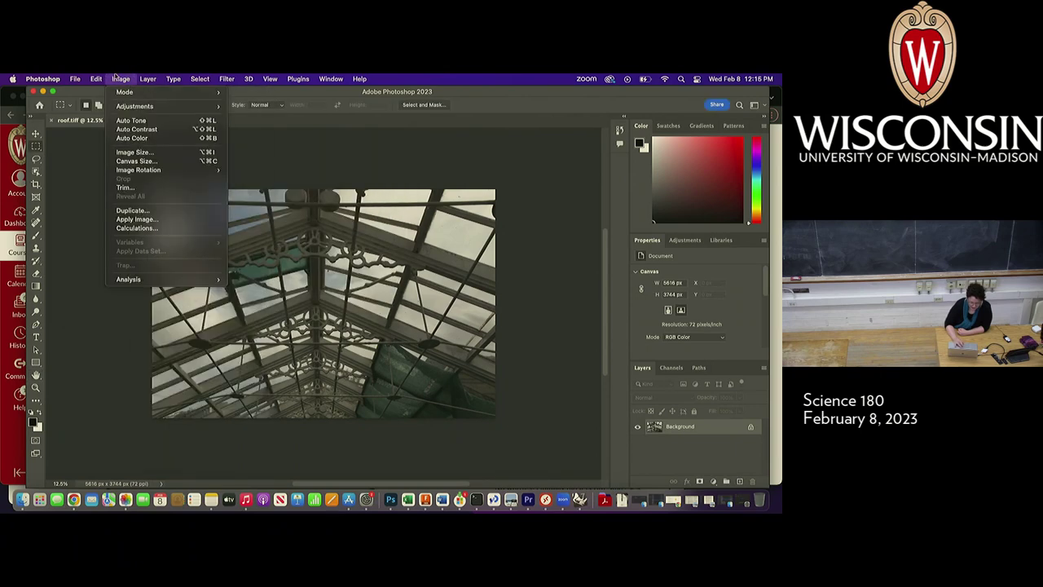
left_click(135, 152)
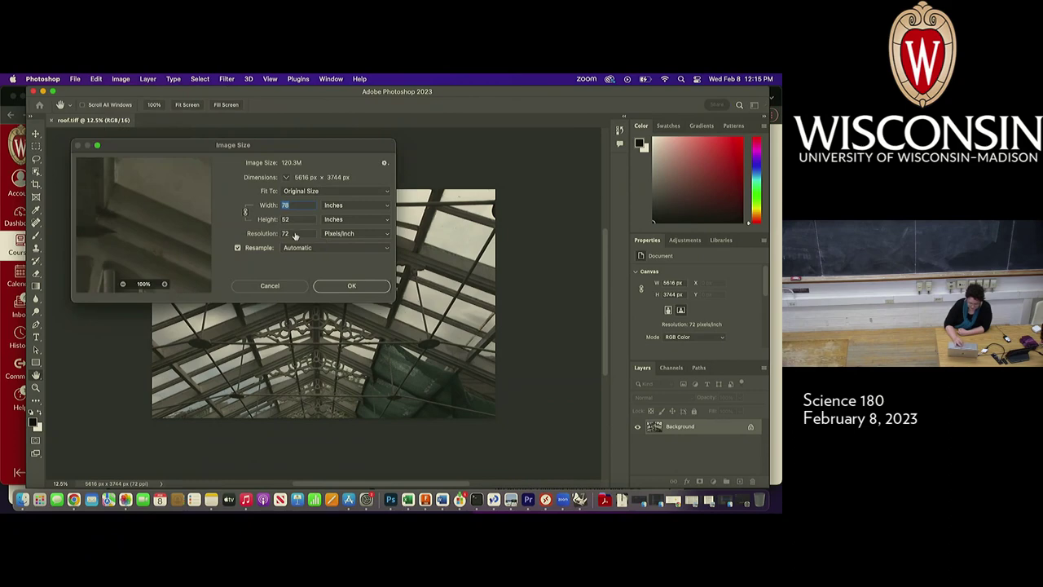
left_click(237, 246)
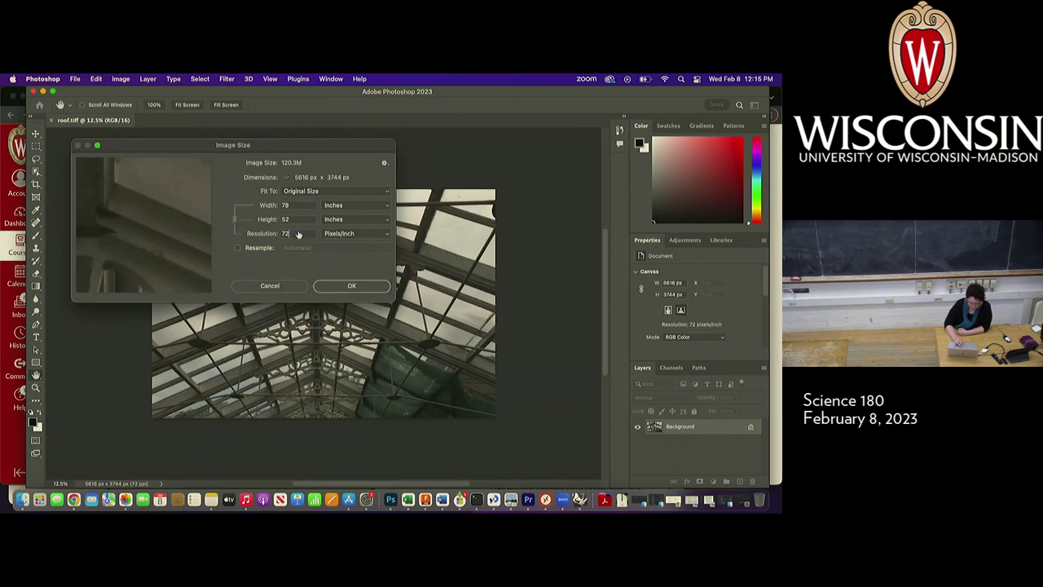
left_click_drag(296, 221, 271, 220)
type("26")
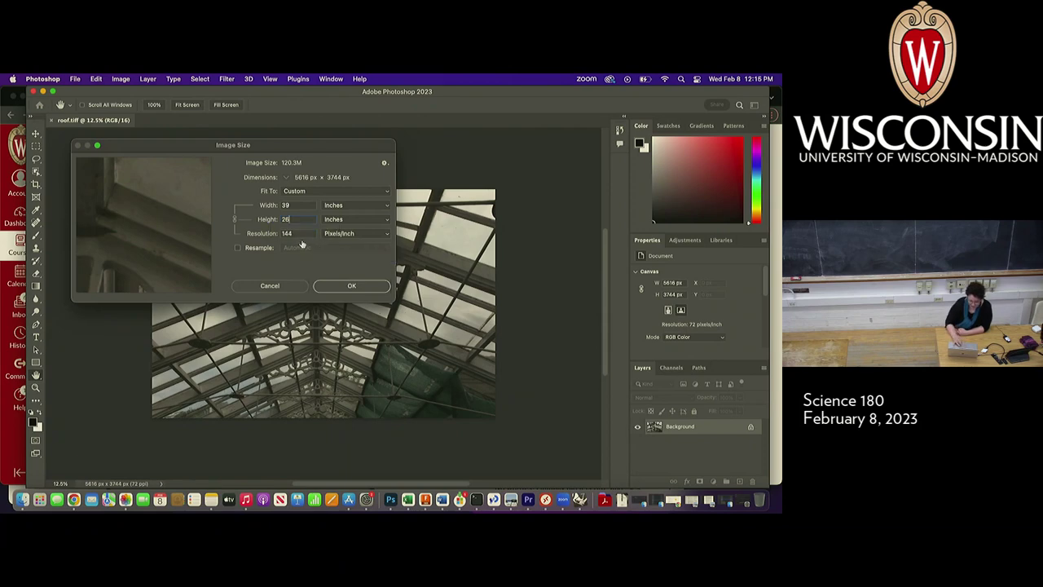
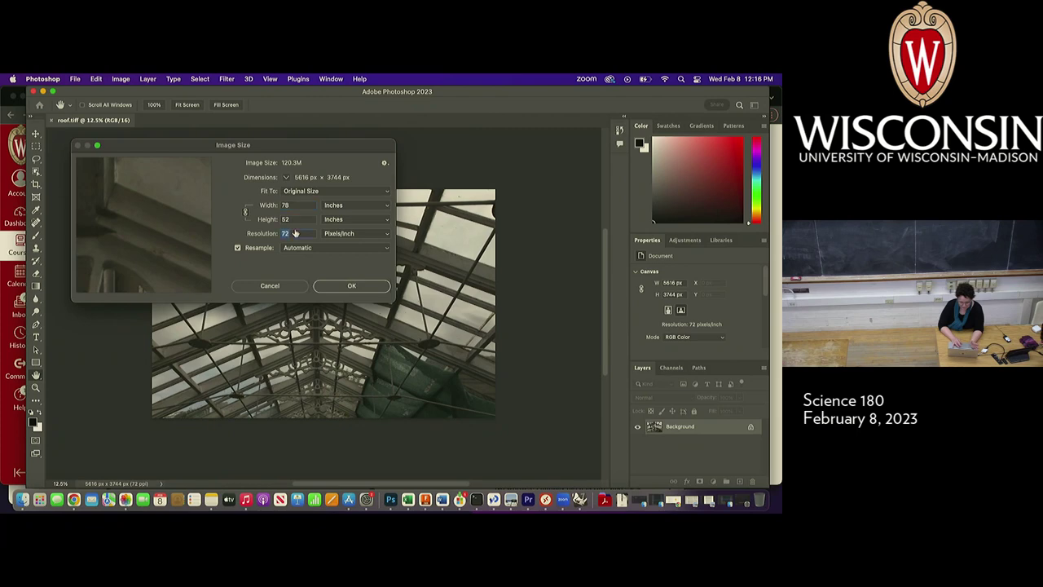
Try a resolution of 144 pixels/inch with Resample turned on, inspect the preview, and cancel the change.
type("15")
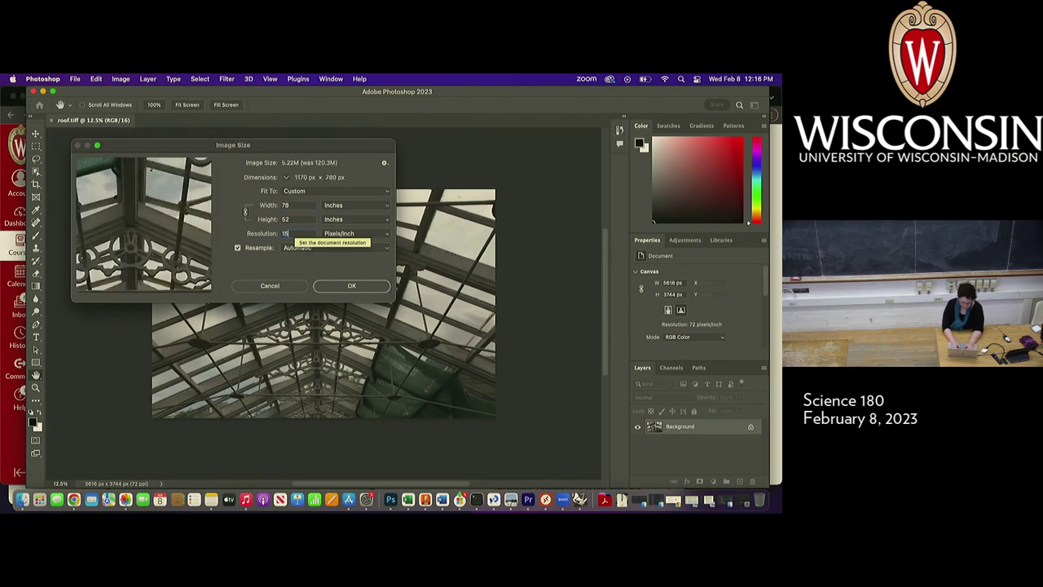
key("BackSpace")
type("44")
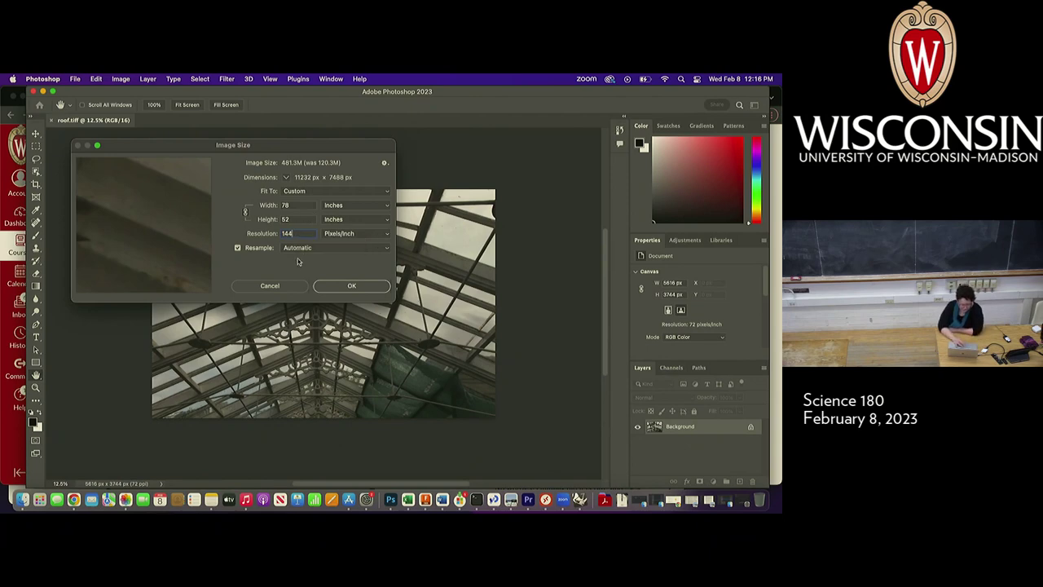
mouse_move(135, 230)
left_click_drag(134, 231, 167, 204)
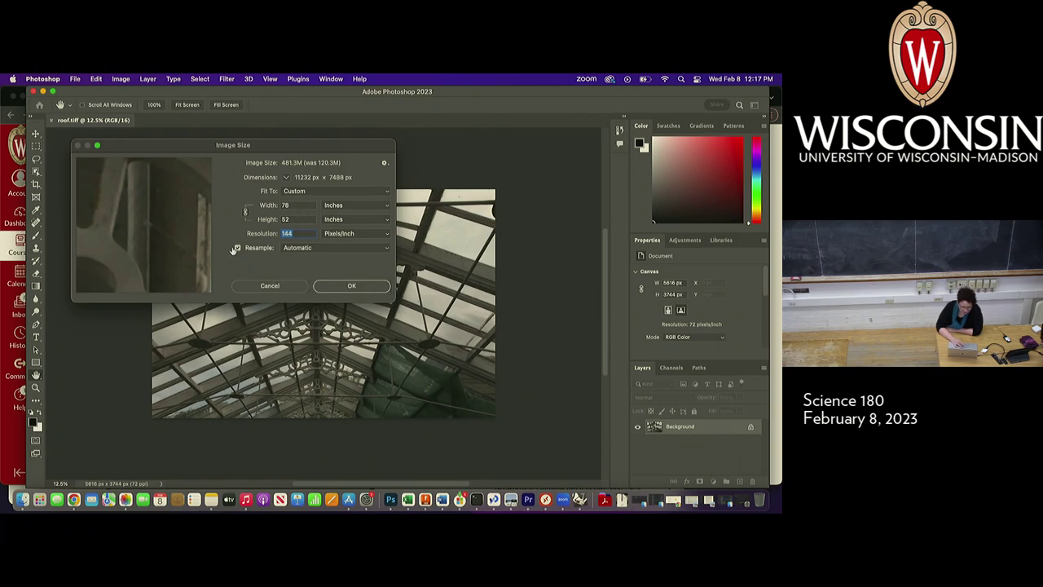
left_click(275, 286)
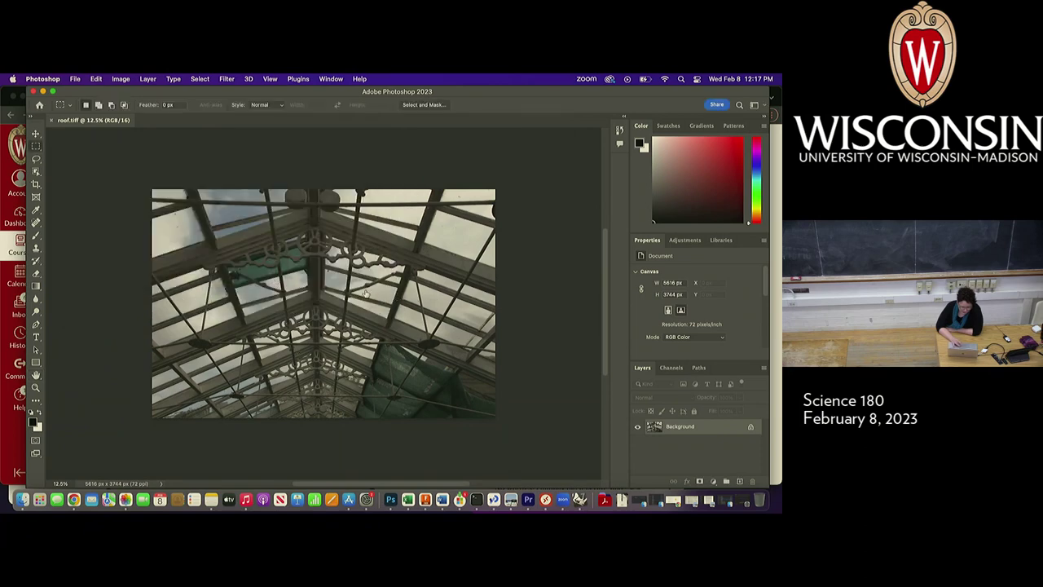
Inspect the ornamental ironwork in roof.tiff up close at its original resolution.
scroll(366, 287, "up", 6)
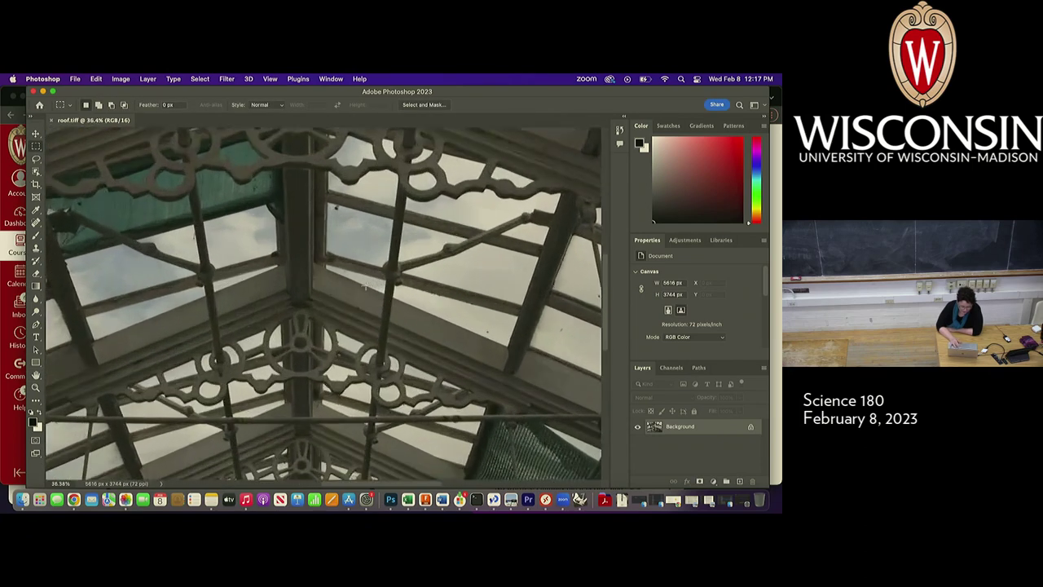
scroll(352, 417, "down", 6)
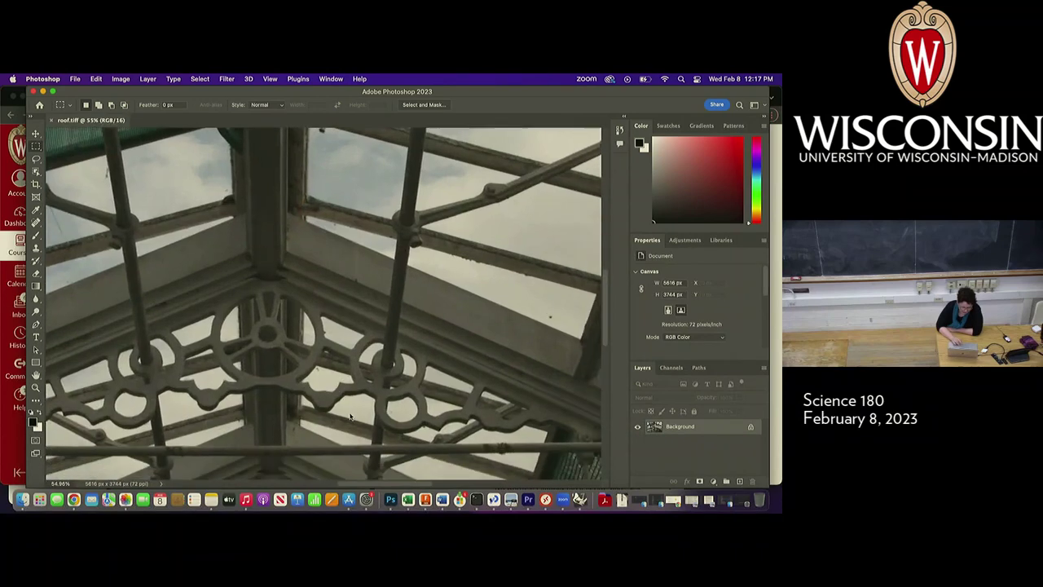
scroll(352, 416, "up", 2)
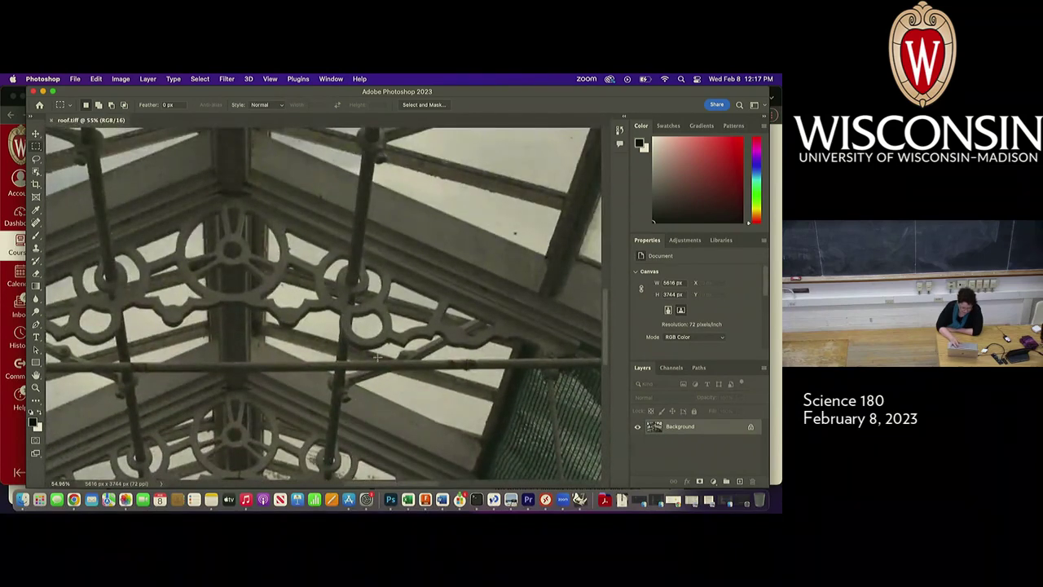
scroll(385, 343, "up", 1)
scroll(384, 339, "up", 5)
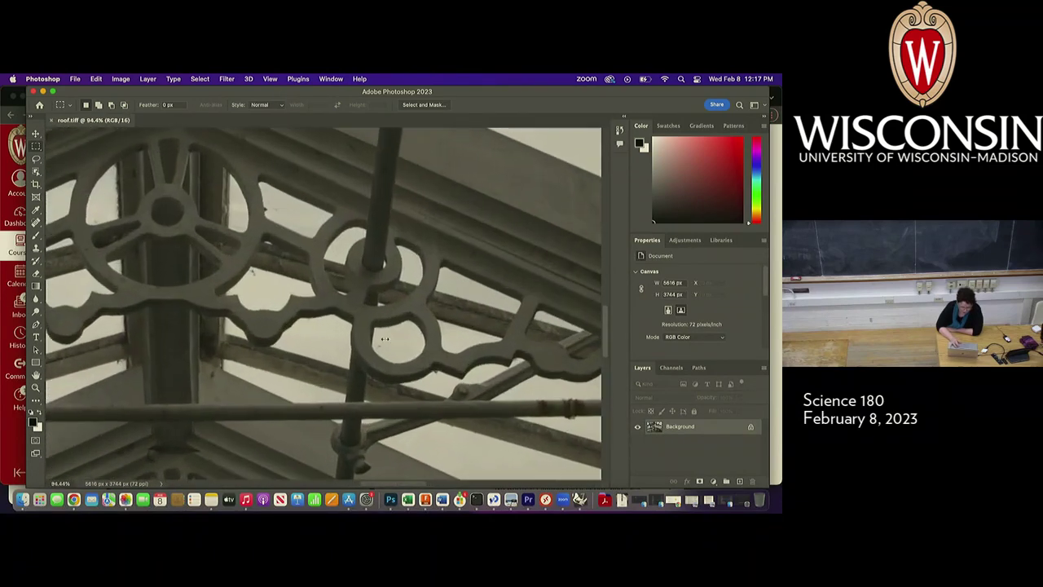
scroll(385, 338, "right", 5)
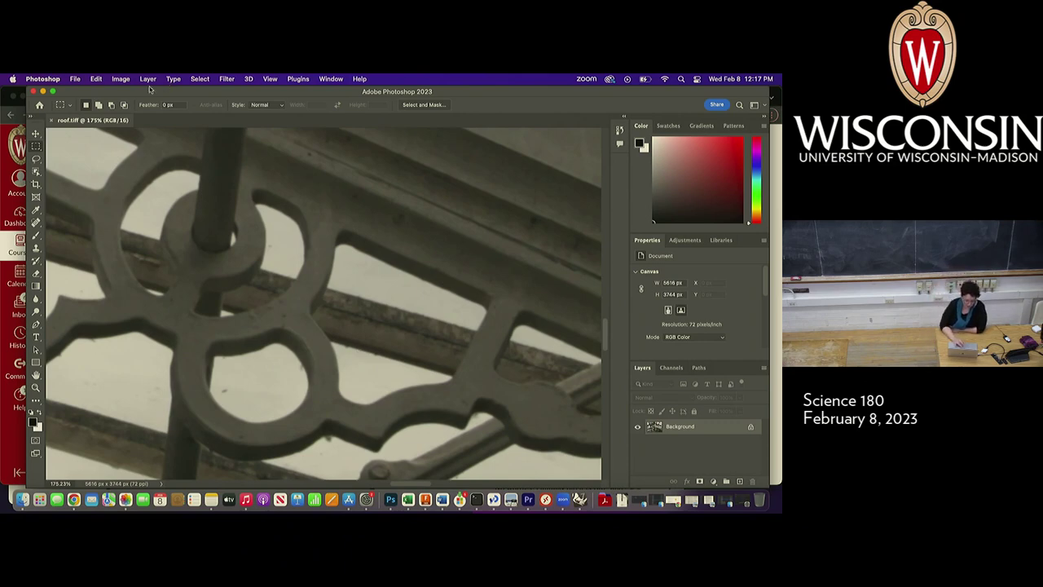
Resample roof.tiff to a resolution of 800 pixels/inch with Image Size.
left_click(120, 79)
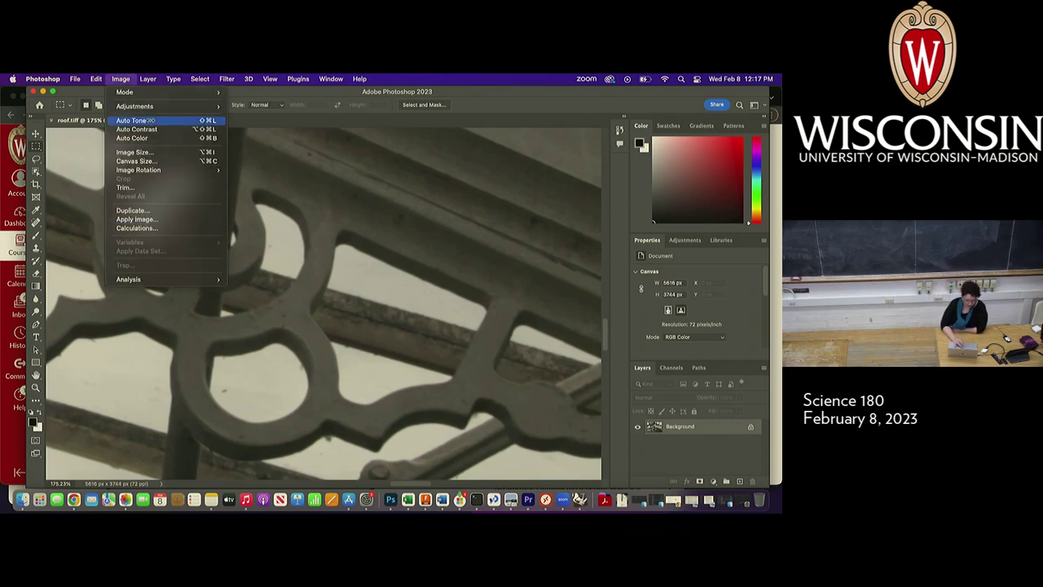
left_click(134, 153)
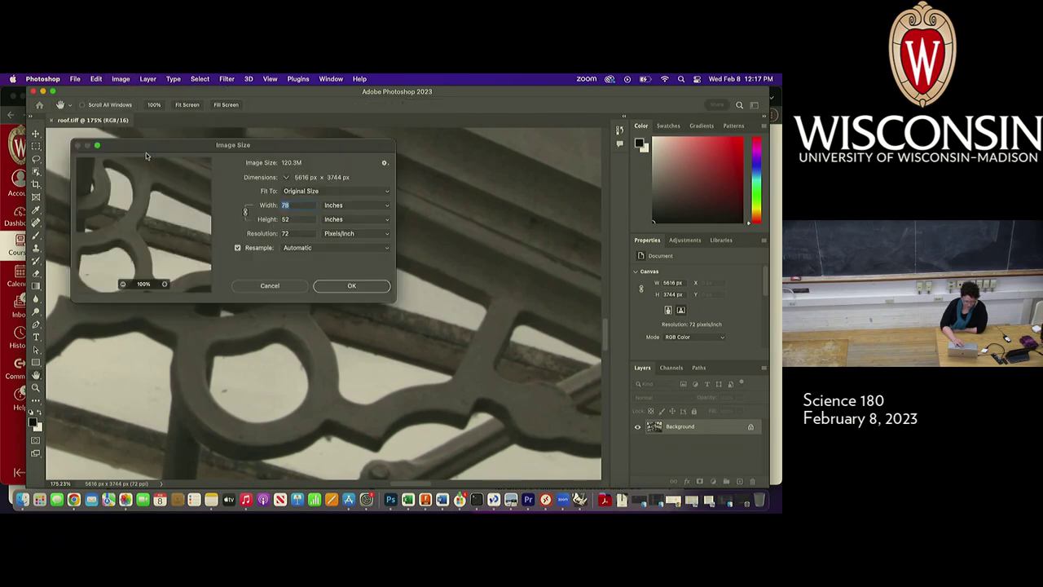
left_click(293, 233)
type("1")
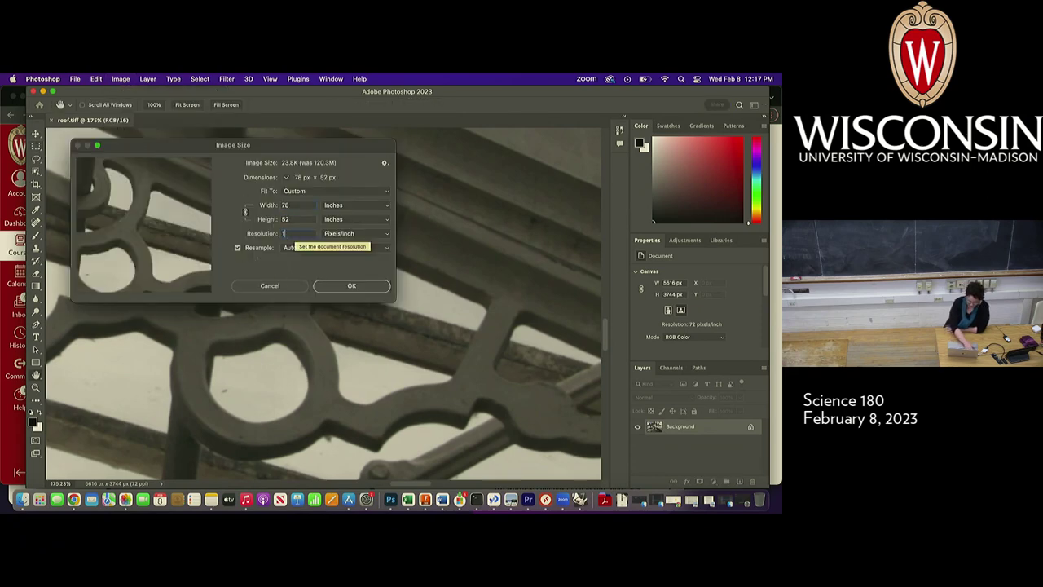
type("000")
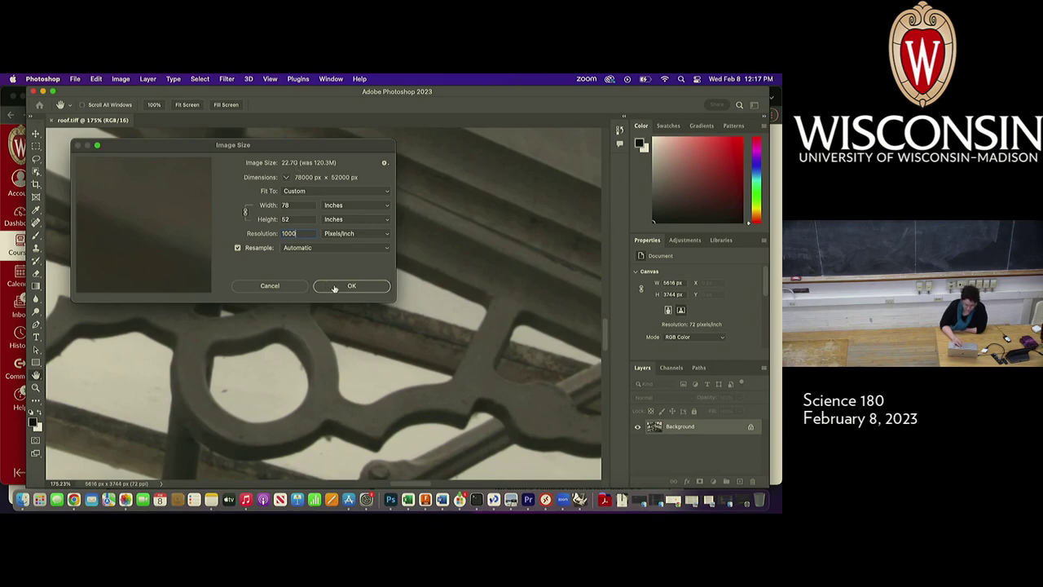
key("BackSpace")
key("BackSpace")
key("BackSpace")
key("BackSpace")
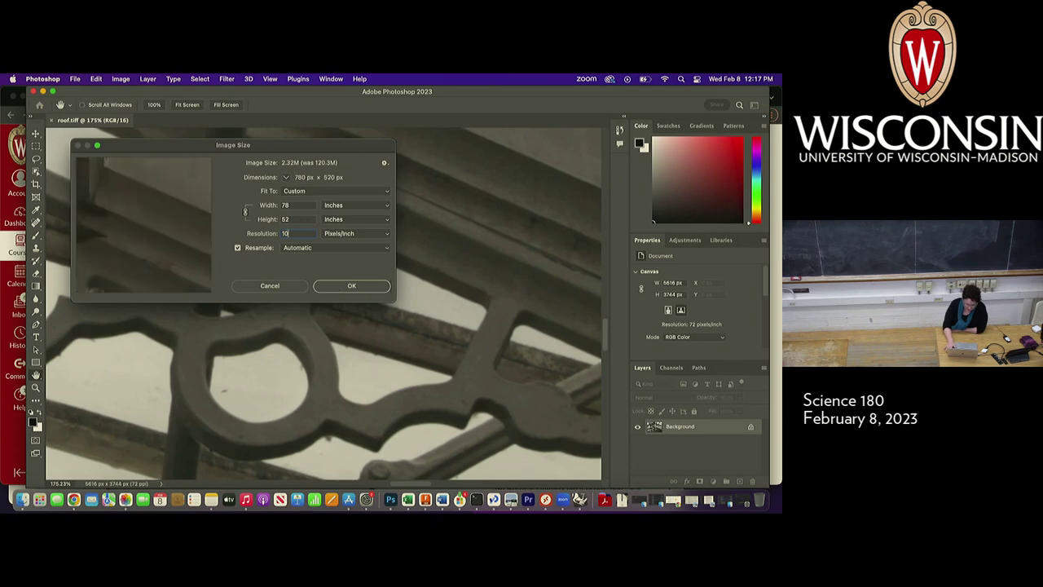
type("800")
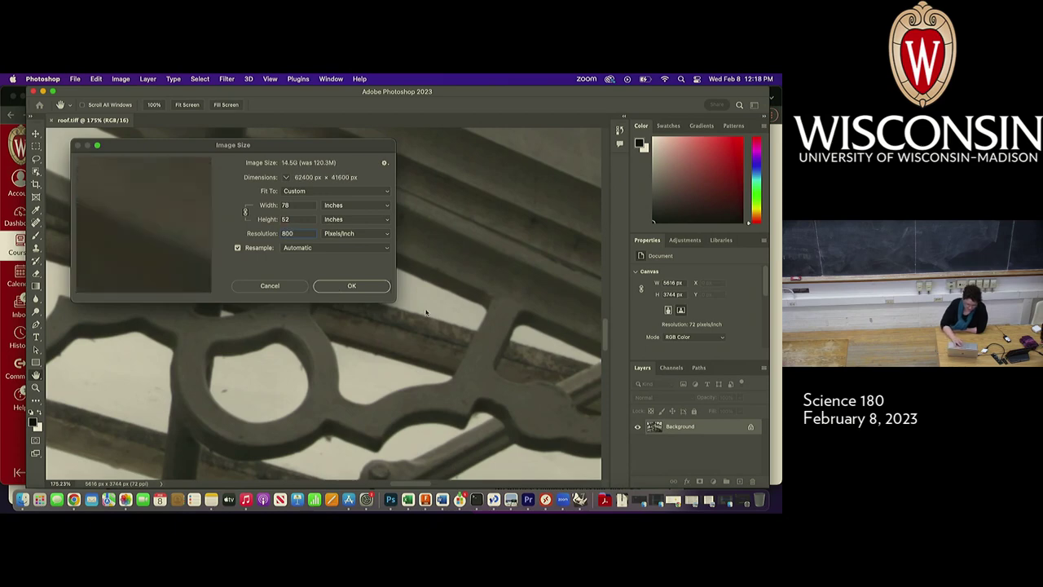
left_click(344, 287)
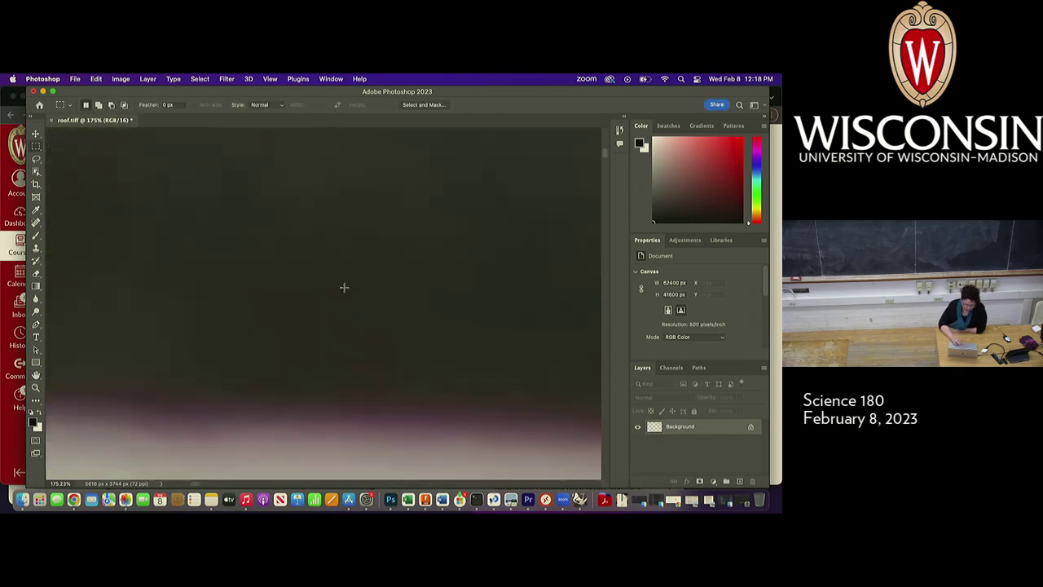
Show the Navigator and examine the detail quality in several areas of the enlarged roof.tiff.
scroll(344, 288, "down", 5)
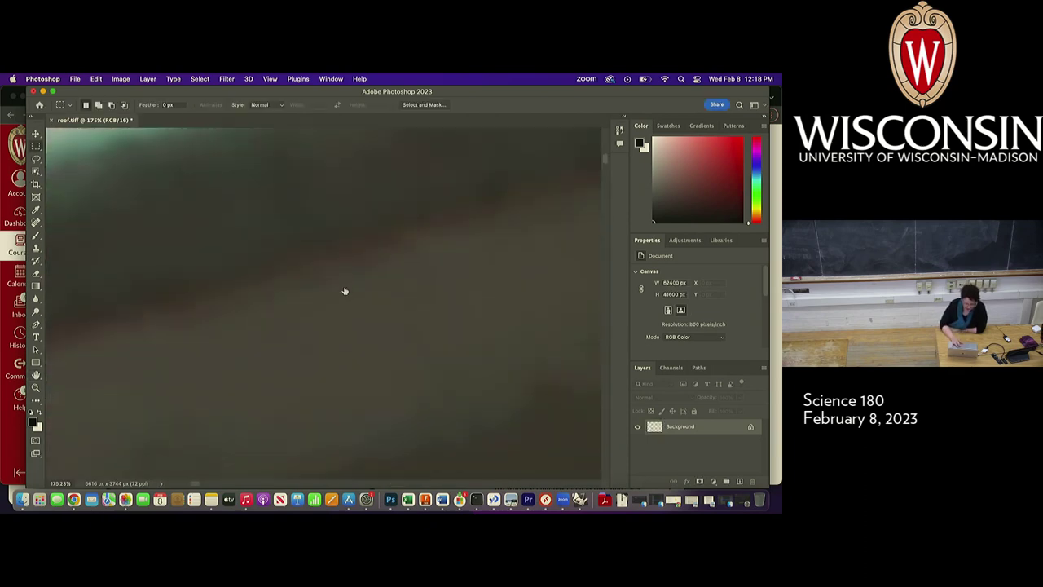
scroll(343, 290, "down", 2)
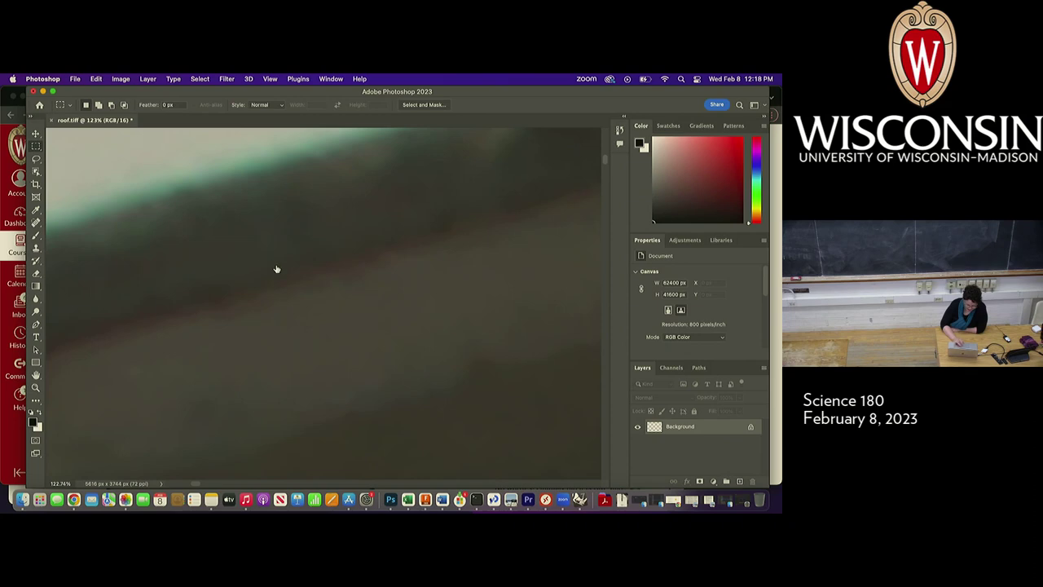
key("super+minus")
left_click(331, 79)
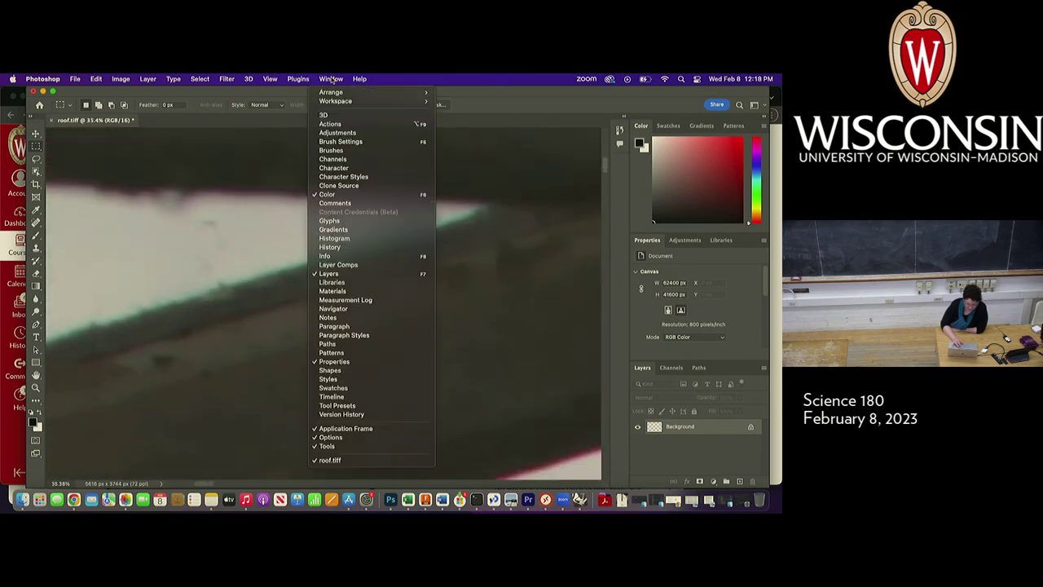
left_click(344, 309)
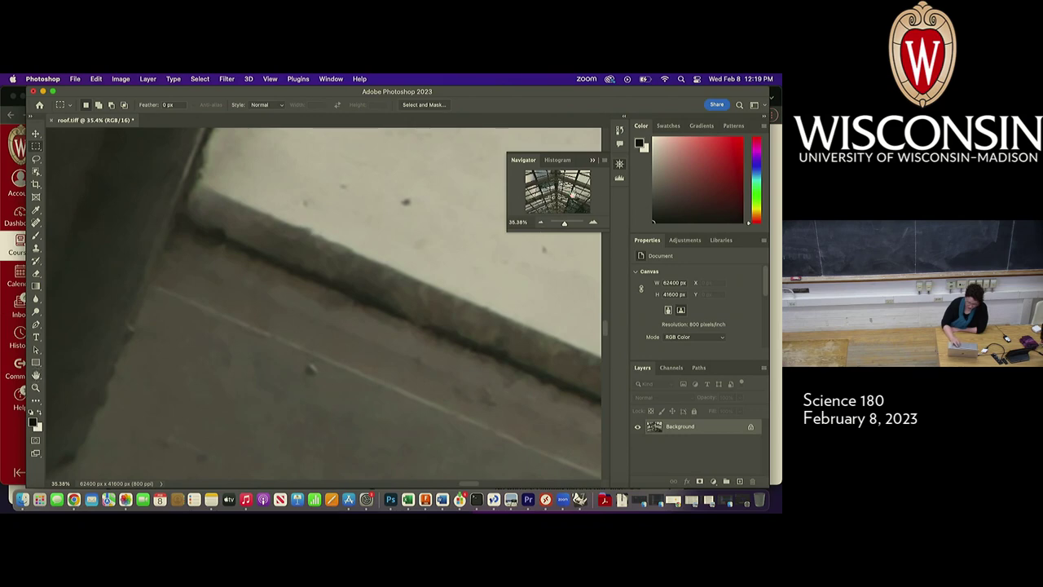
left_click(572, 196)
left_click_drag(572, 195, 572, 196)
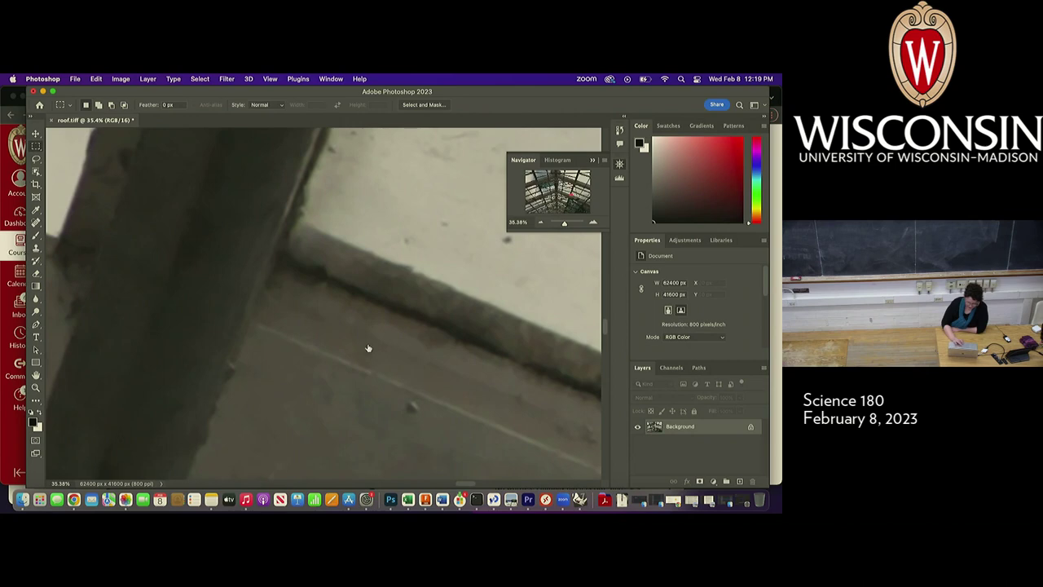
scroll(423, 356, "up", 2)
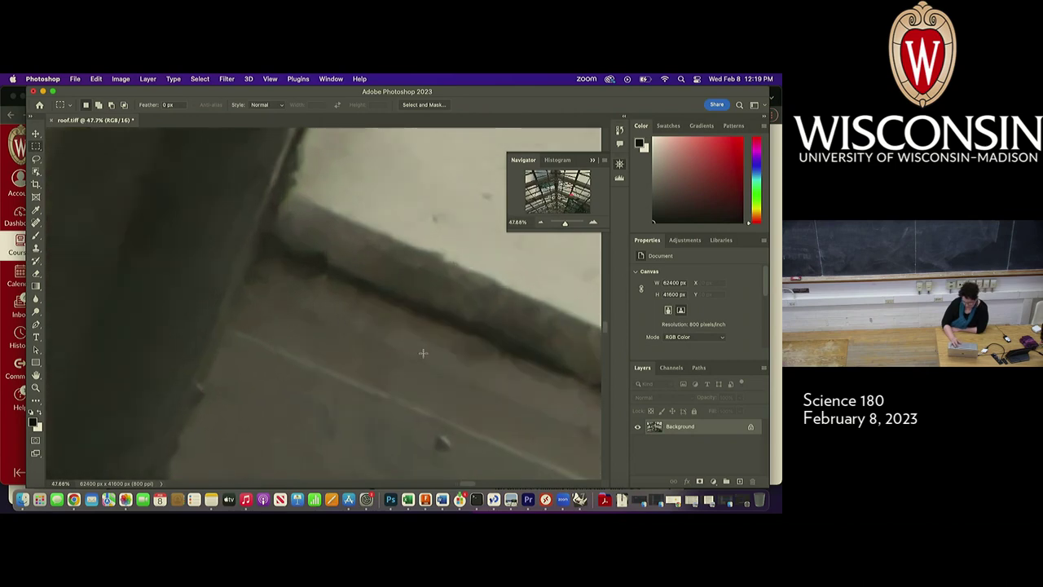
scroll(423, 353, "up", 1)
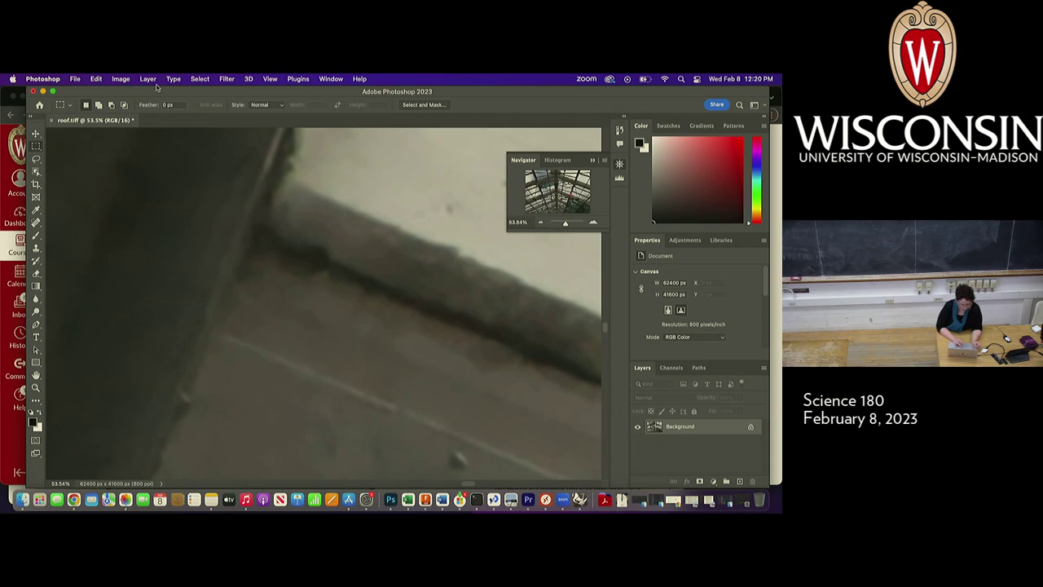
Undo the resampling of roof.tiff and look over the original image again.
key("super+z")
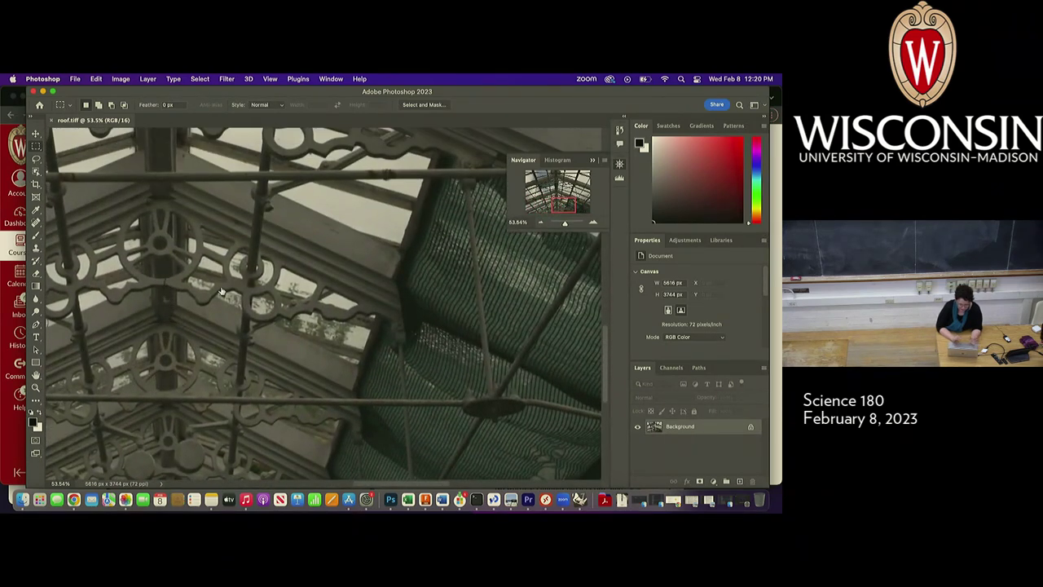
scroll(221, 285, "up", 1)
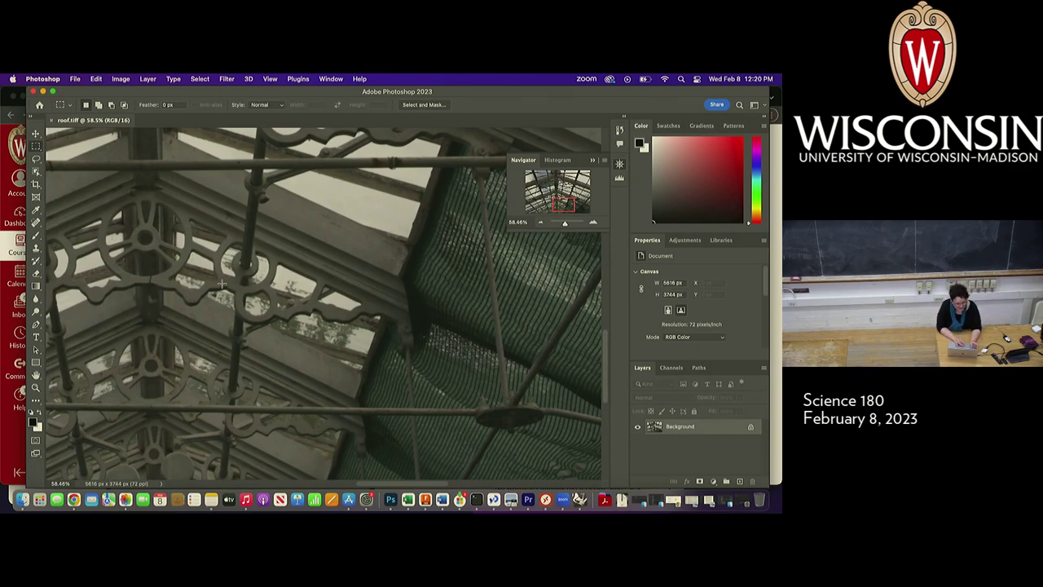
scroll(189, 297, "down", 2)
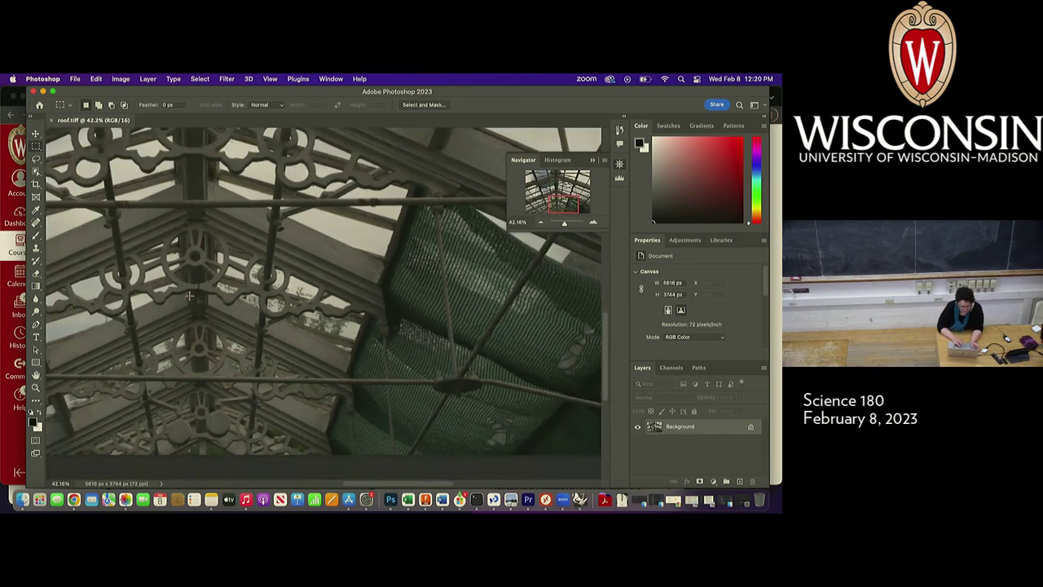
Check the collage demo folder in Finder, then return to Photoshop and close roof.tiff.
left_click(21, 504)
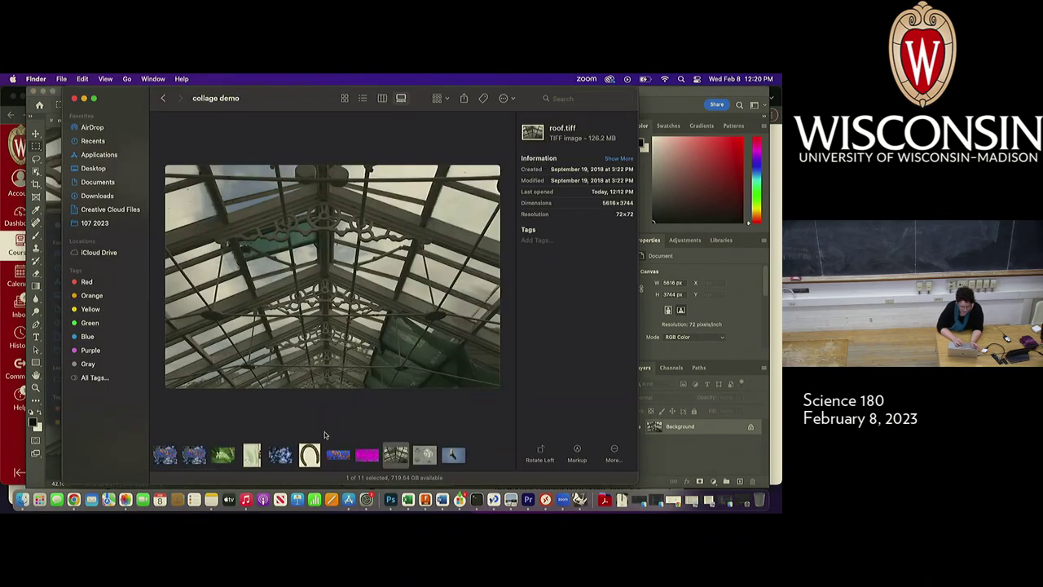
left_click(35, 478)
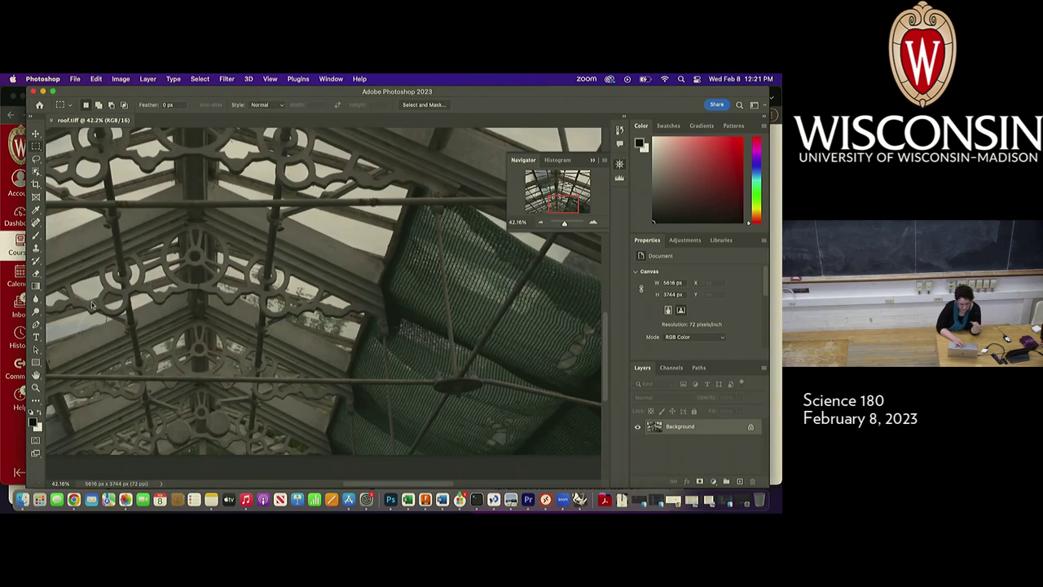
left_click(51, 120)
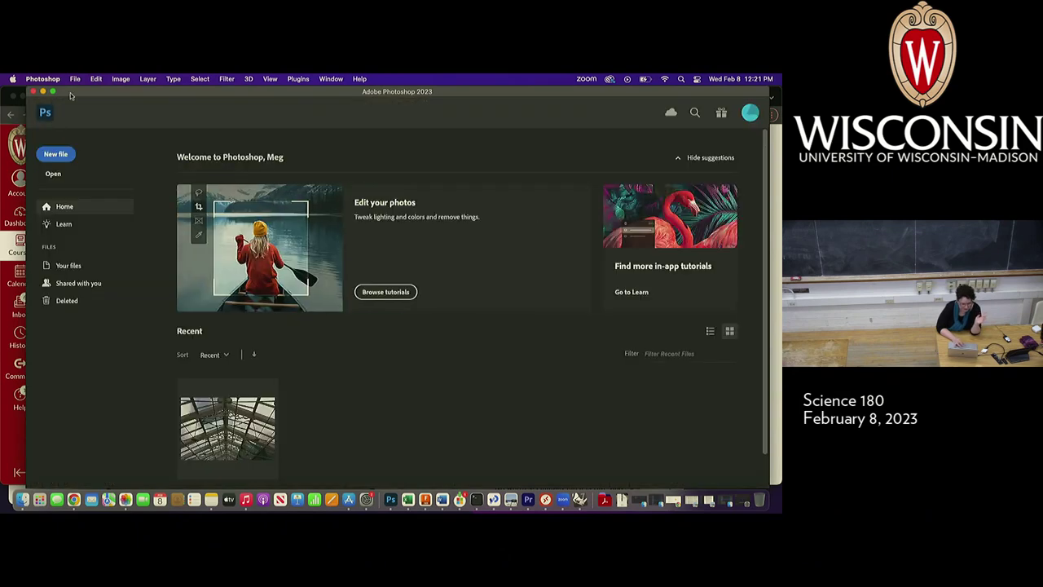
Create a new document from the Letter print preset in landscape, 11 x 8.5 inches at 300 pixels/inch in RGB Color.
left_click(74, 79)
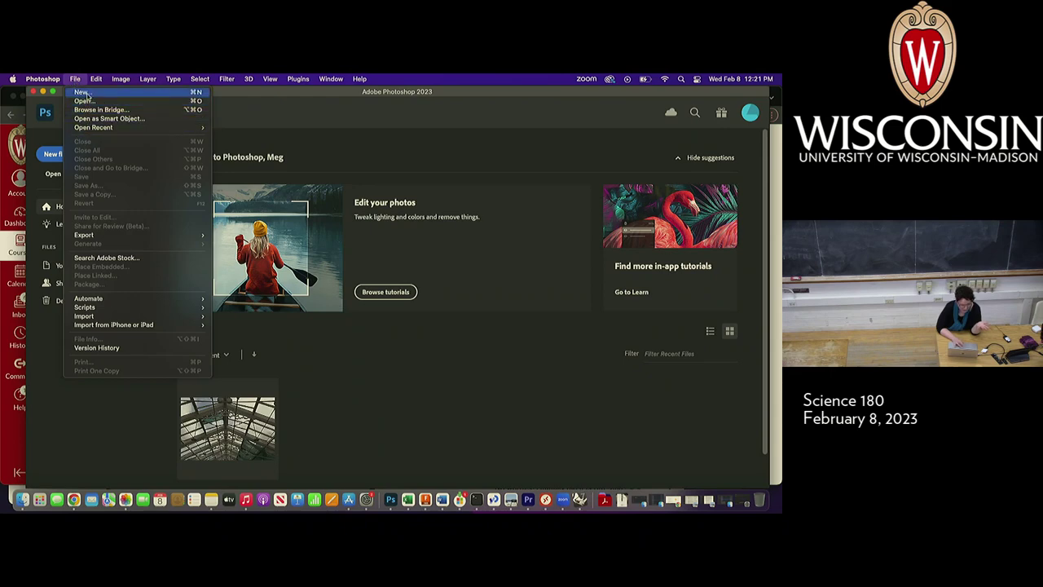
left_click(85, 92)
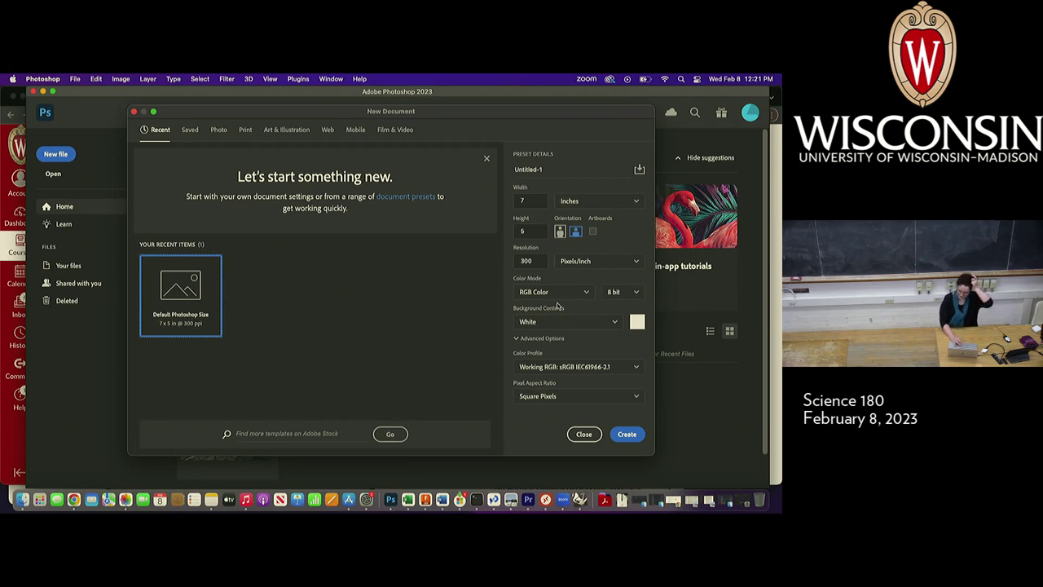
left_click(244, 129)
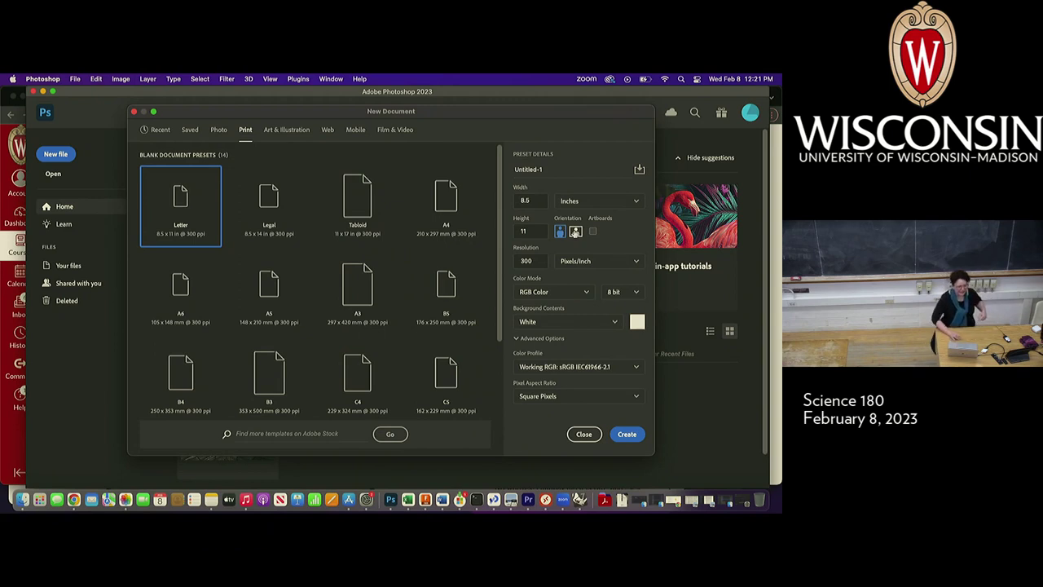
left_click(575, 232)
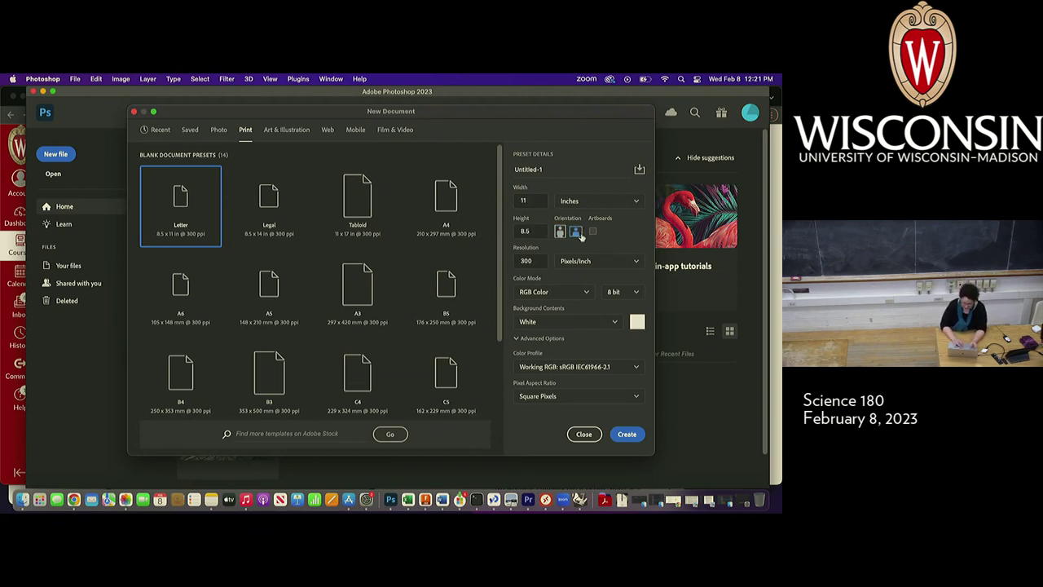
left_click(627, 434)
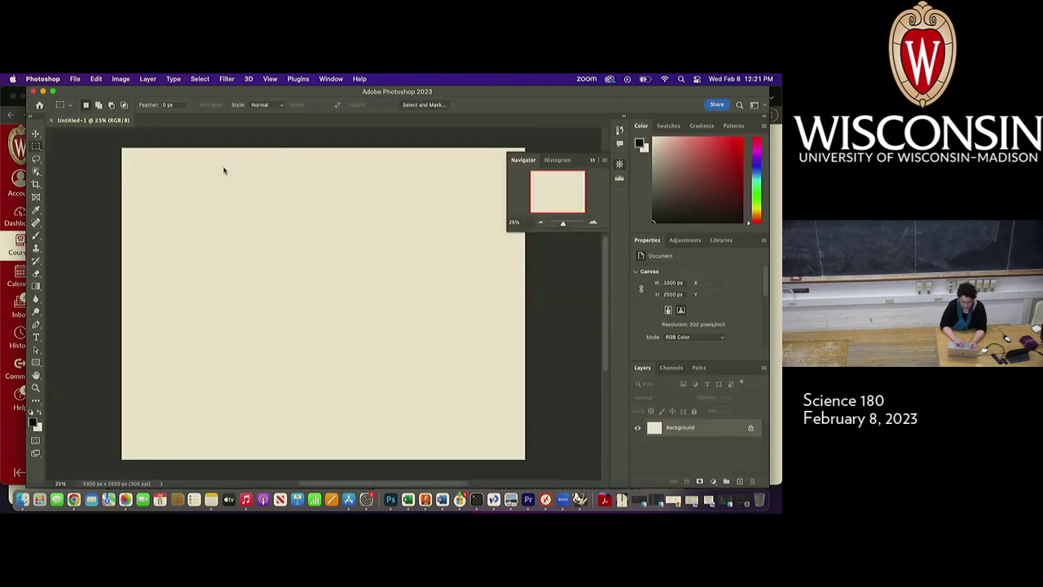
Check the blank document's dimensions and resolution in Image Size without changing them.
scroll(224, 170, "left", 3)
scroll(224, 170, "right", 3)
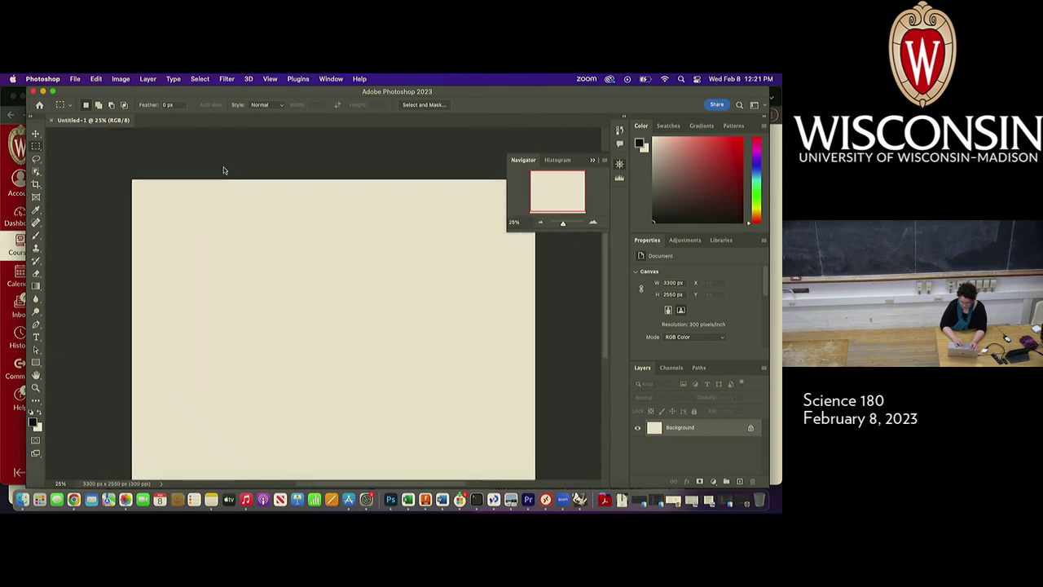
scroll(220, 168, "down", 2)
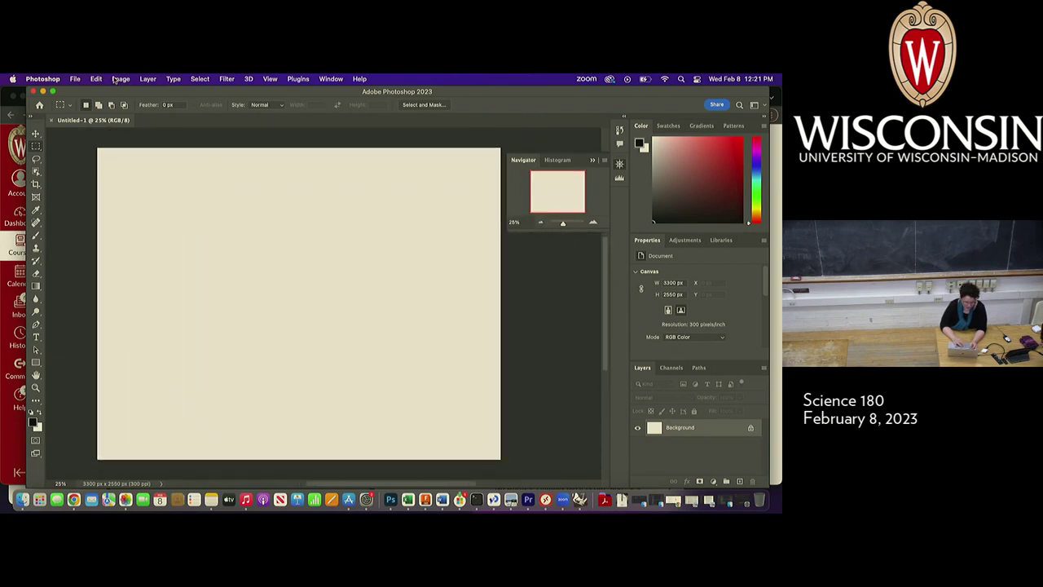
left_click(118, 79)
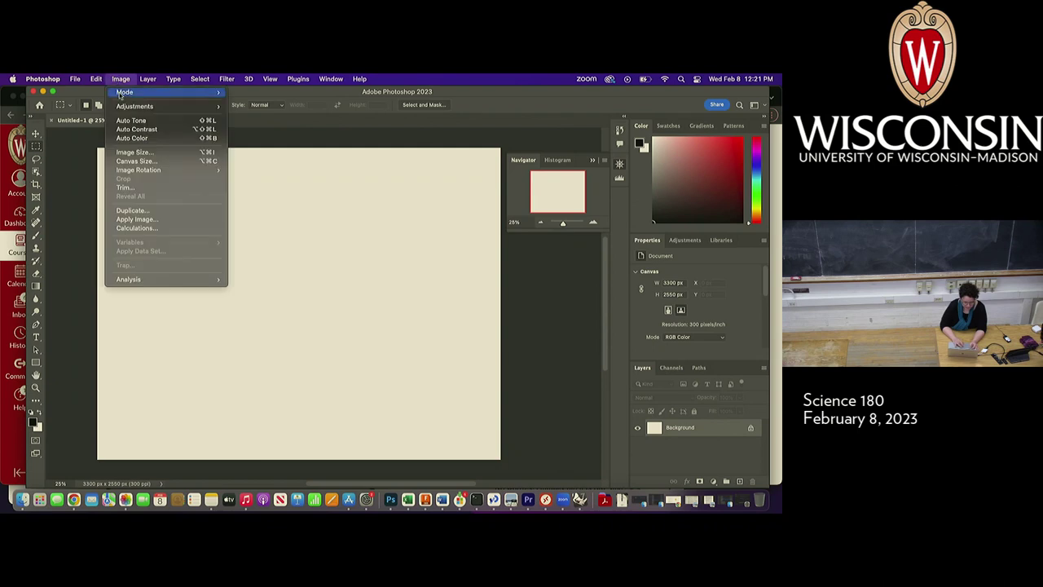
left_click(127, 152)
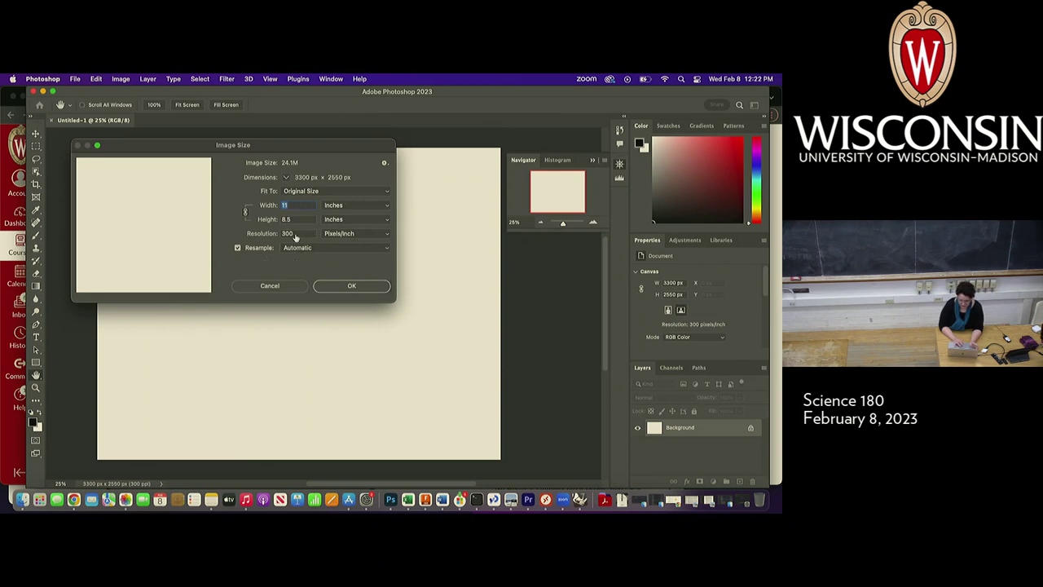
left_click(366, 286)
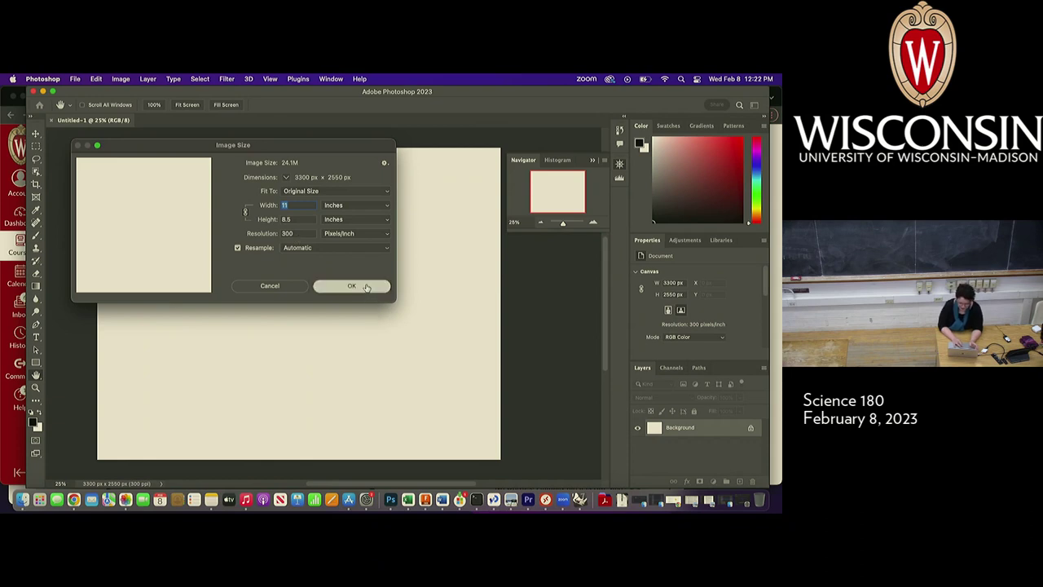
Open jelly.jpeg, kitty1451.png and the GettyImages jellyfish JPEG together from the collage demo folder in 107 2023.
left_click(74, 79)
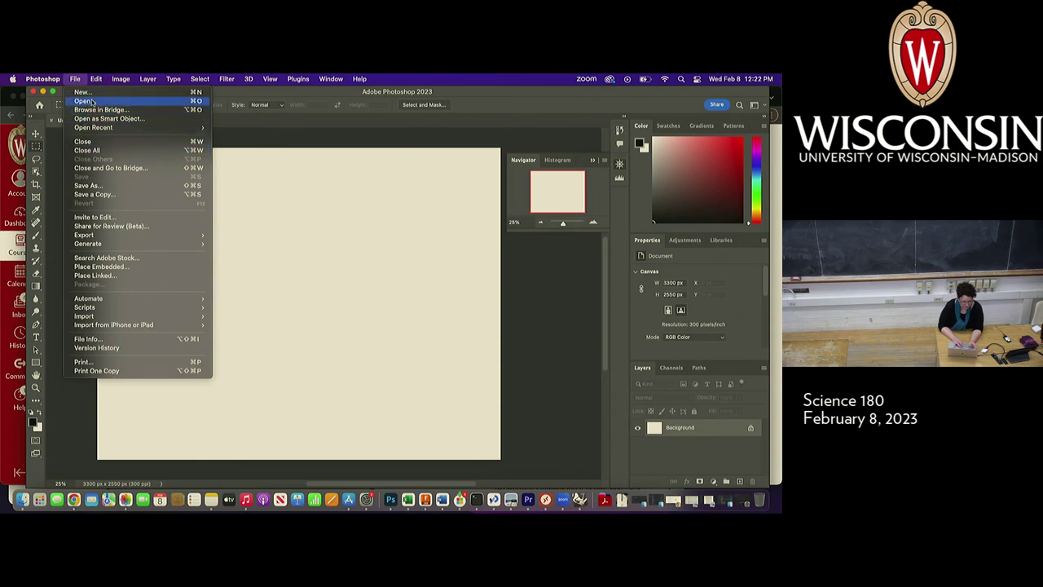
key("Escape")
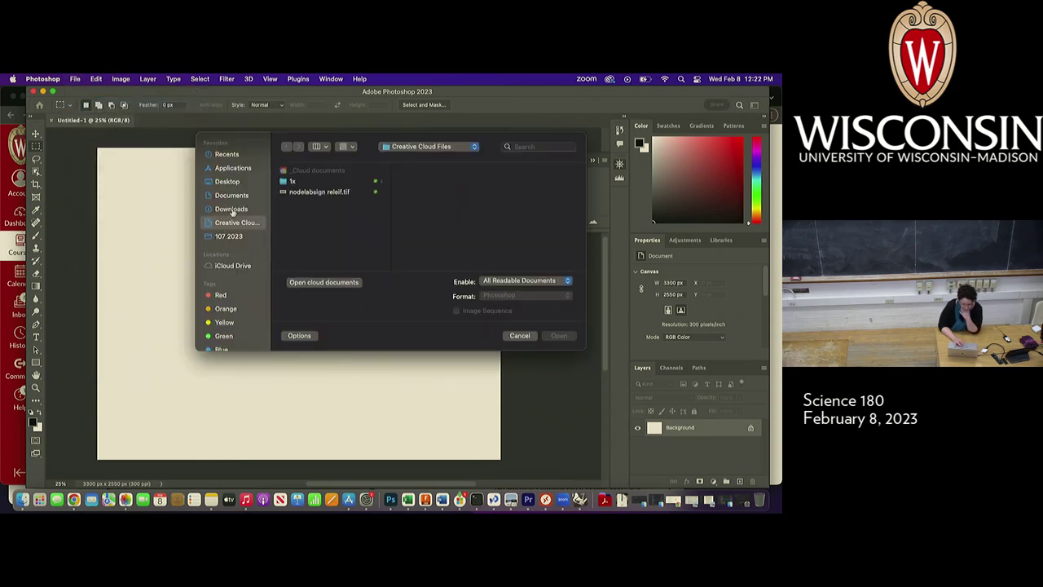
left_click(227, 236)
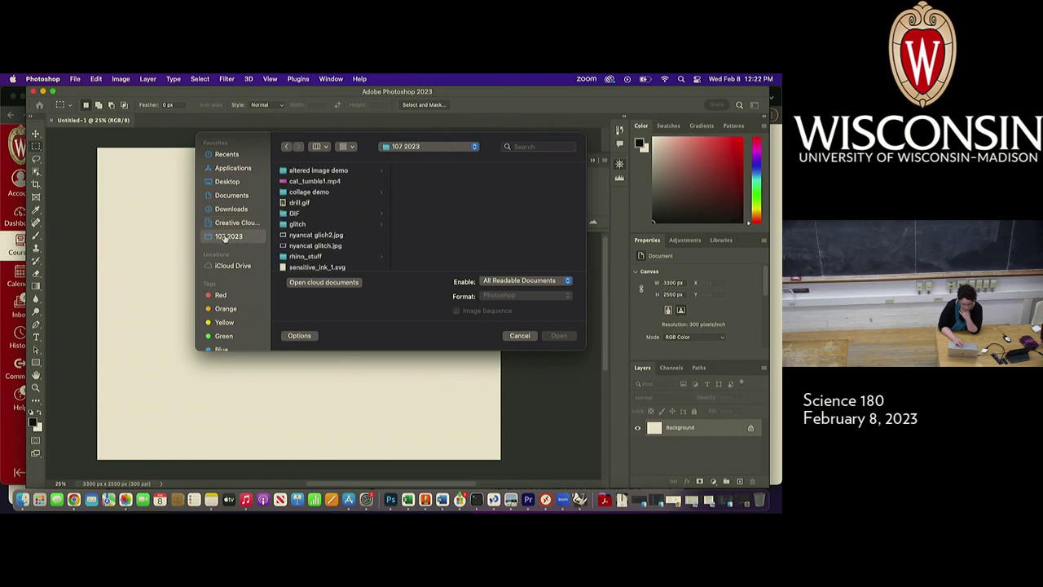
left_click(323, 193)
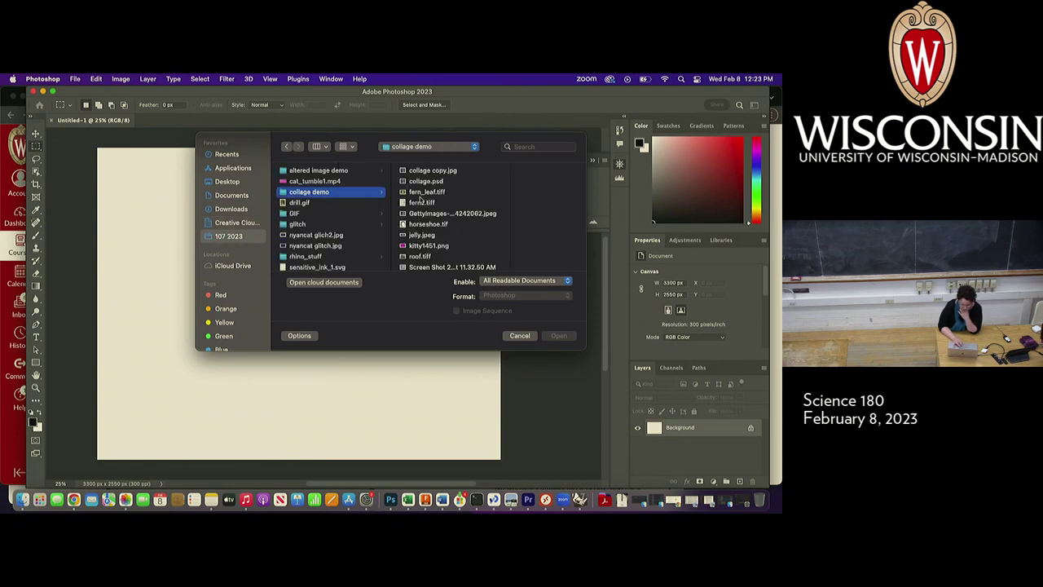
left_click(418, 193)
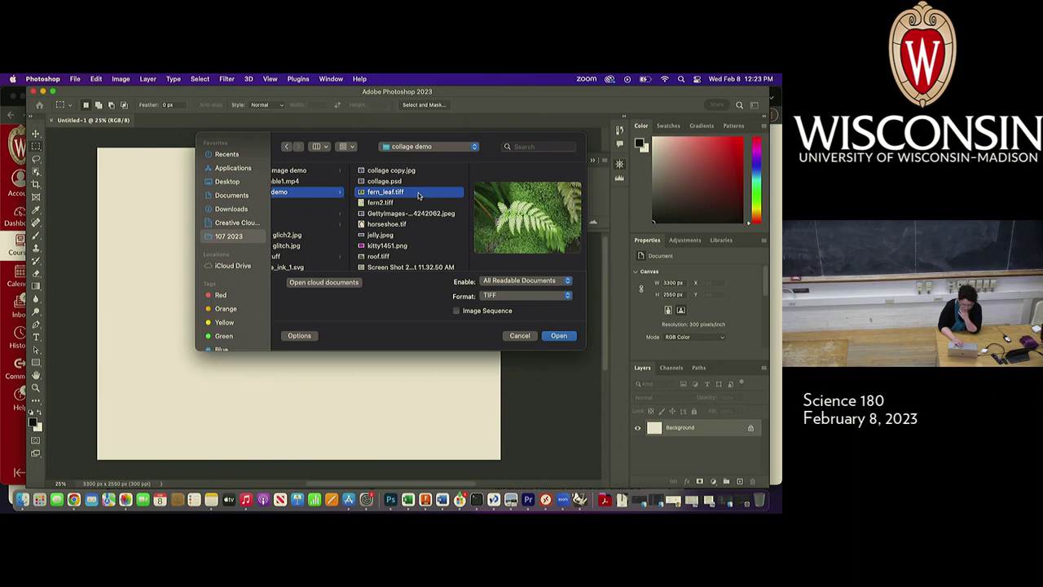
left_click(557, 338)
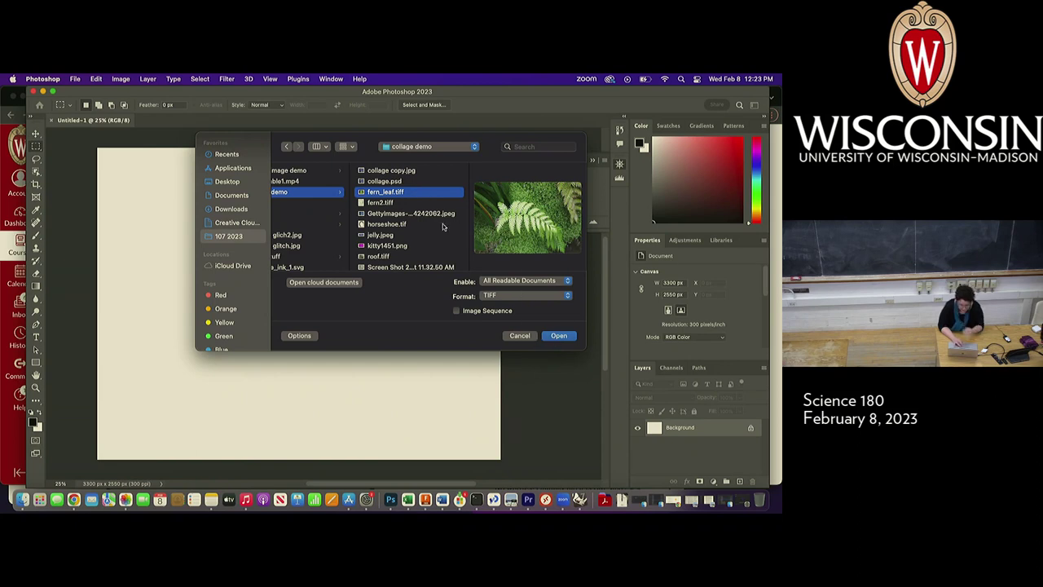
left_click(407, 236)
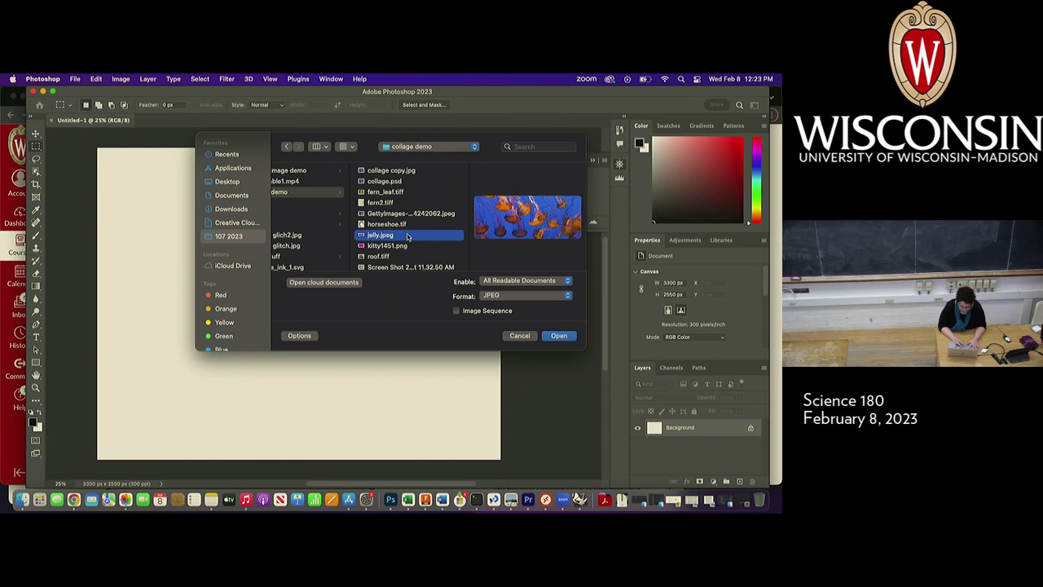
left_click(388, 247, "shift")
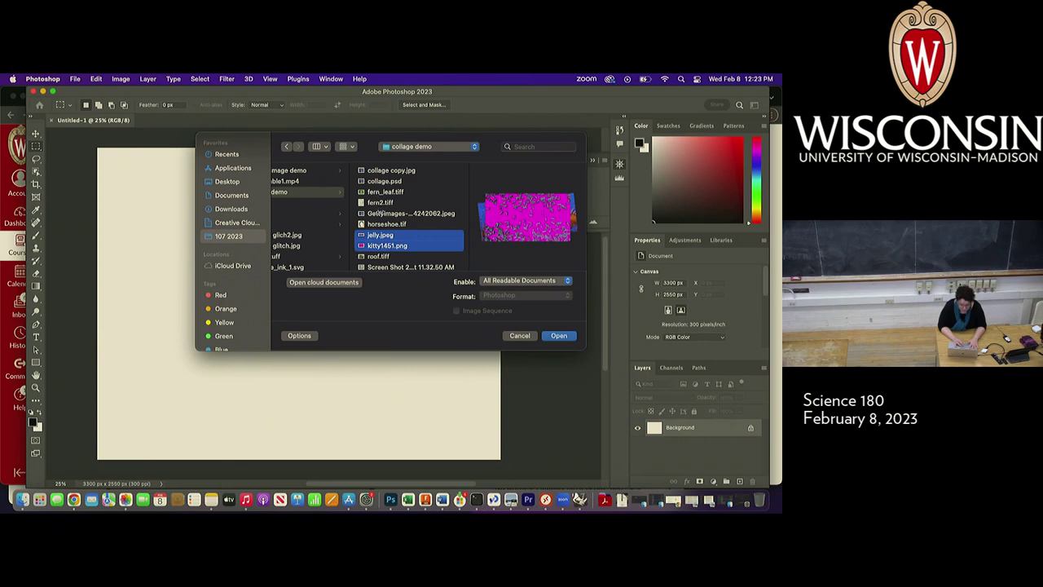
left_click(380, 213, "super")
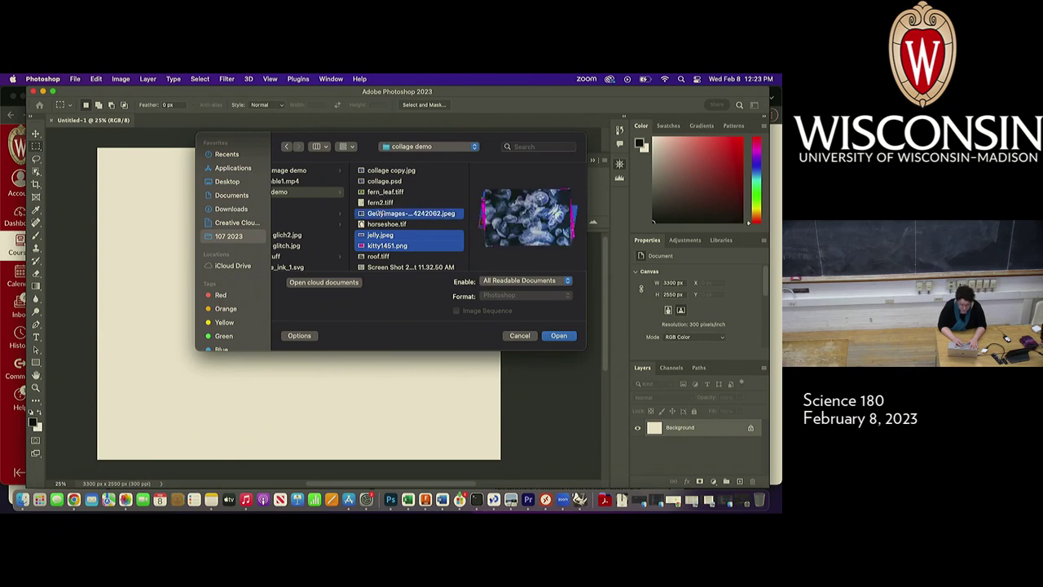
left_click(559, 335)
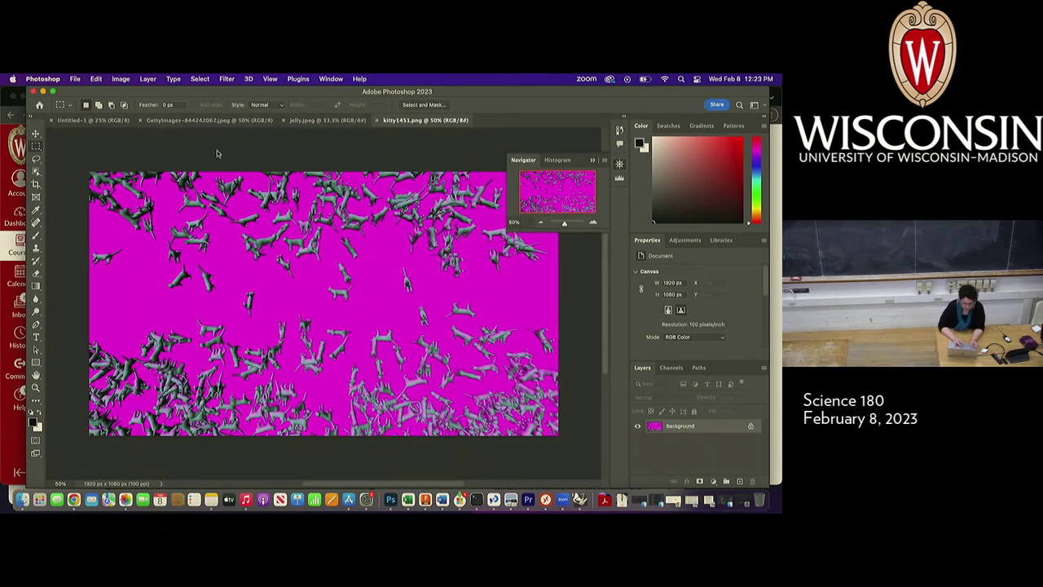
Copy the entire GettyImages-844242062.jpeg image and paste it into the blank Untitled-1 document.
left_click(87, 120)
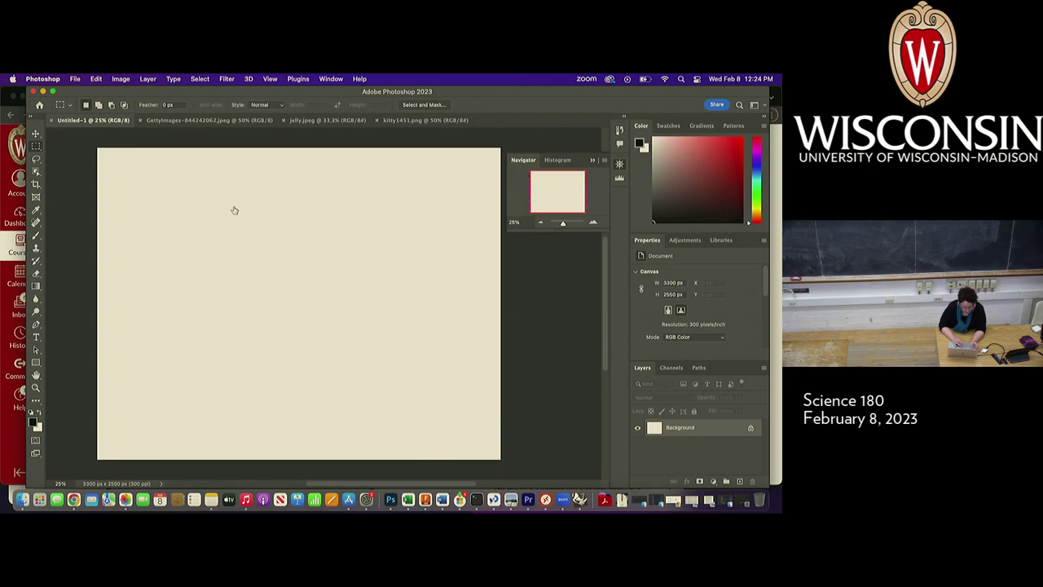
left_click(212, 120)
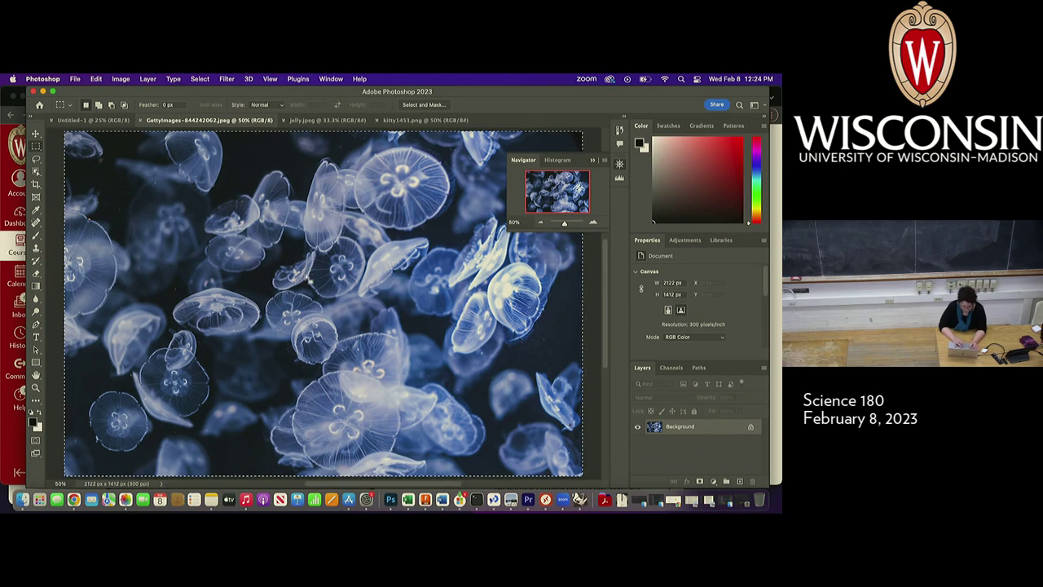
key("super+a")
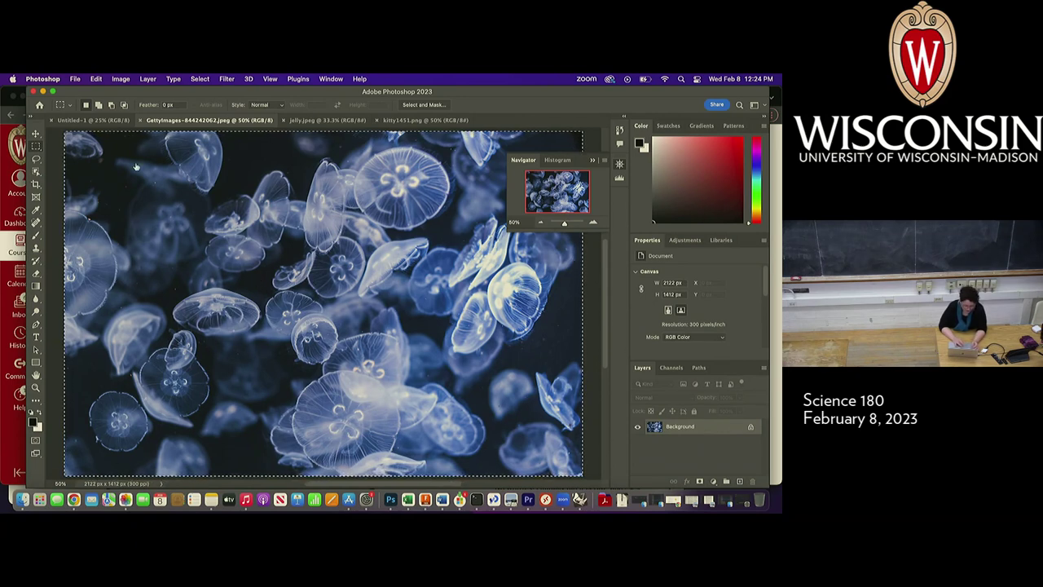
left_click(89, 120)
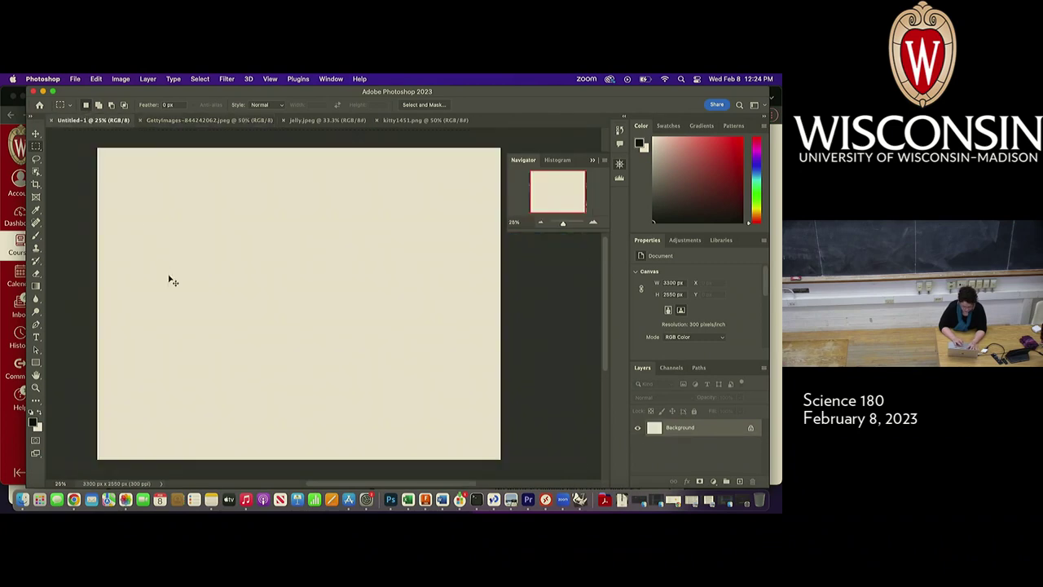
key("super+v")
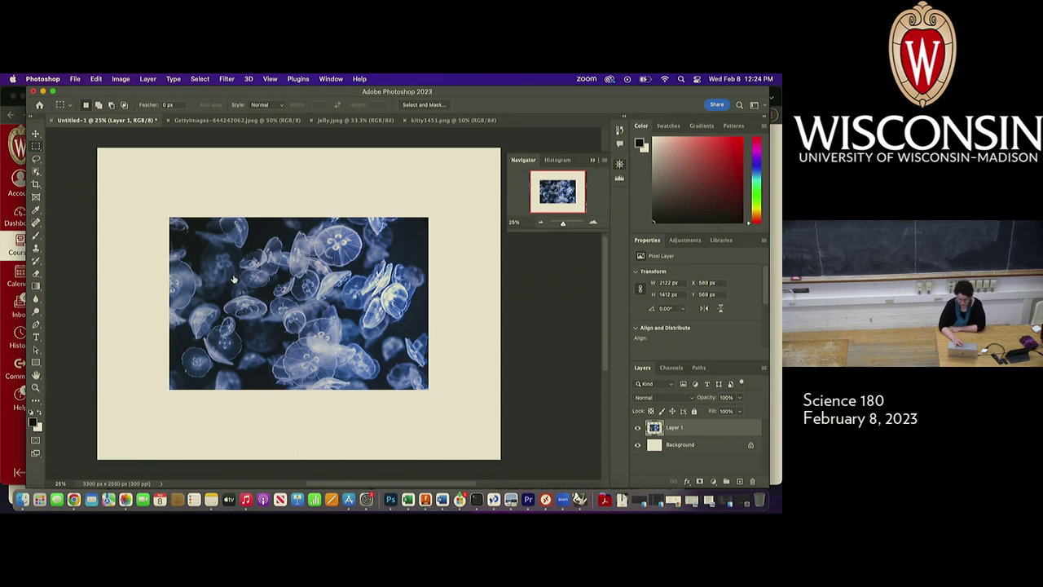
Compare the source GettyImages photo's size and resolution with the pasted layer in Untitled-1.
left_click(205, 121)
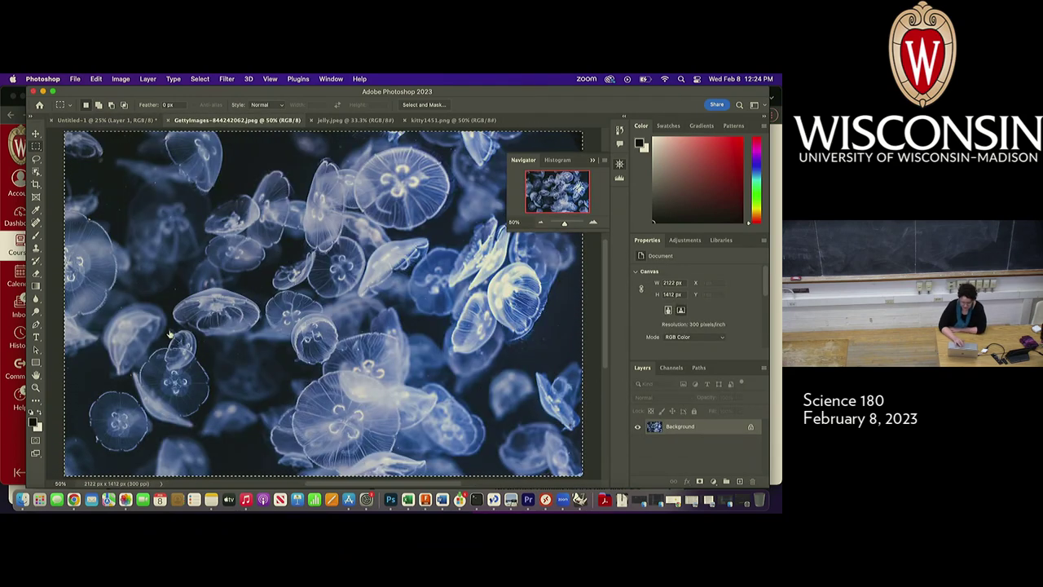
left_click(99, 121)
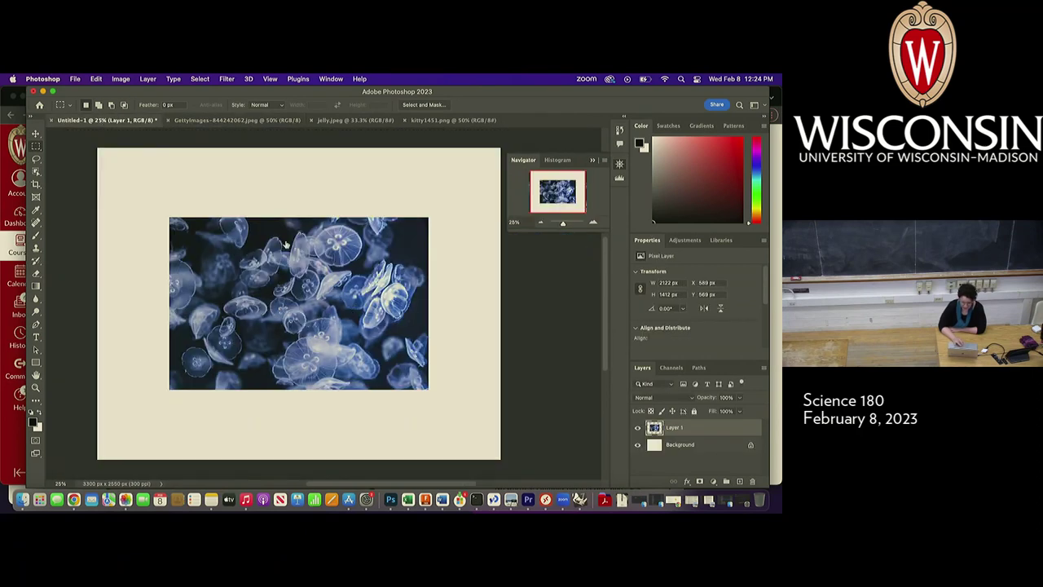
left_click(233, 120)
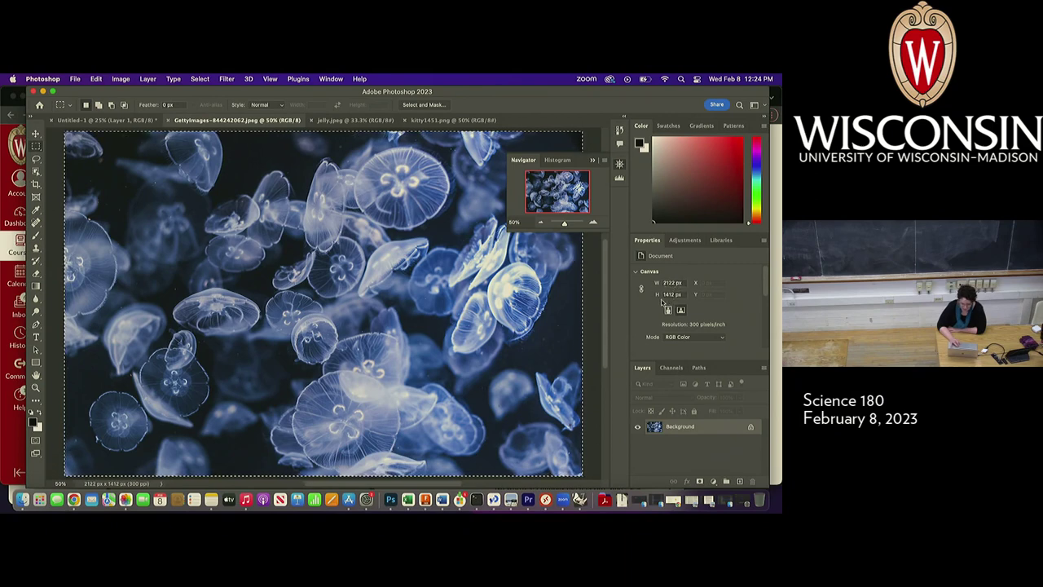
left_click(102, 120)
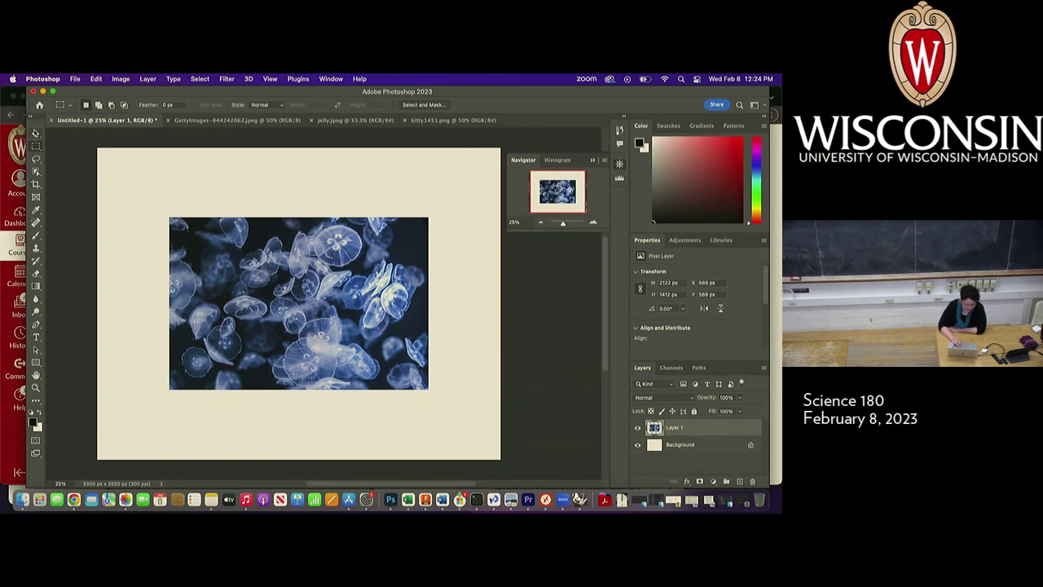
Bring the jelly.jpeg background layer into Untitled-1 with the Move tool and position it over the upper part of the blue jellyfish photo.
left_click(35, 133)
left_click(486, 317)
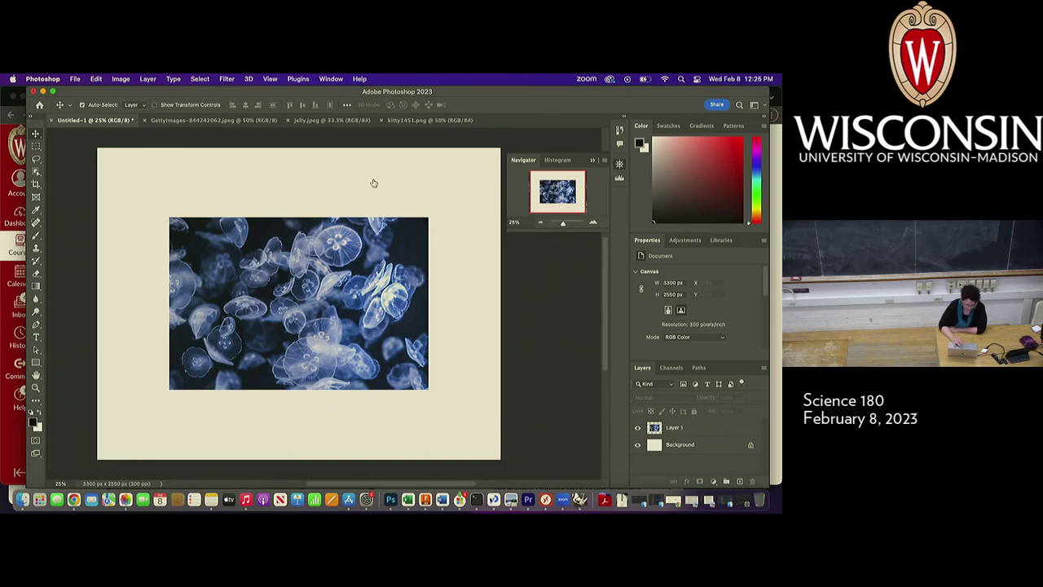
left_click(311, 123)
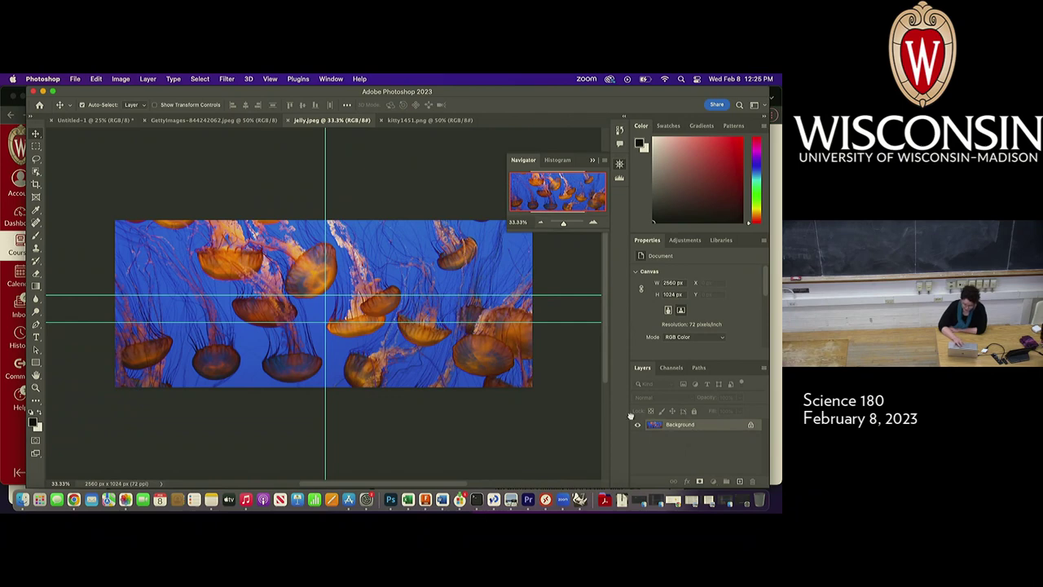
left_click_drag(681, 422, 475, 246)
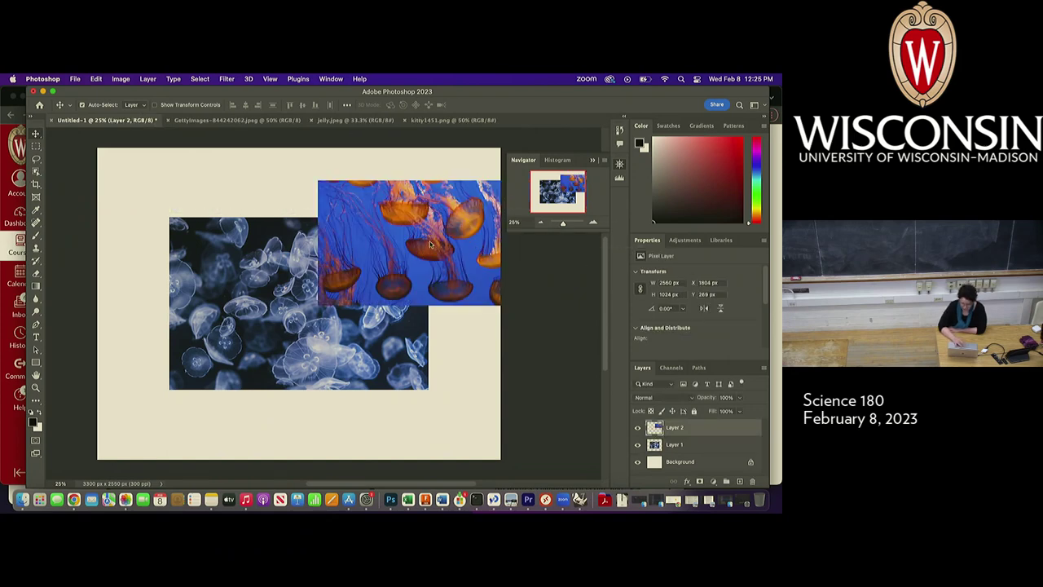
left_click_drag(437, 242, 245, 246)
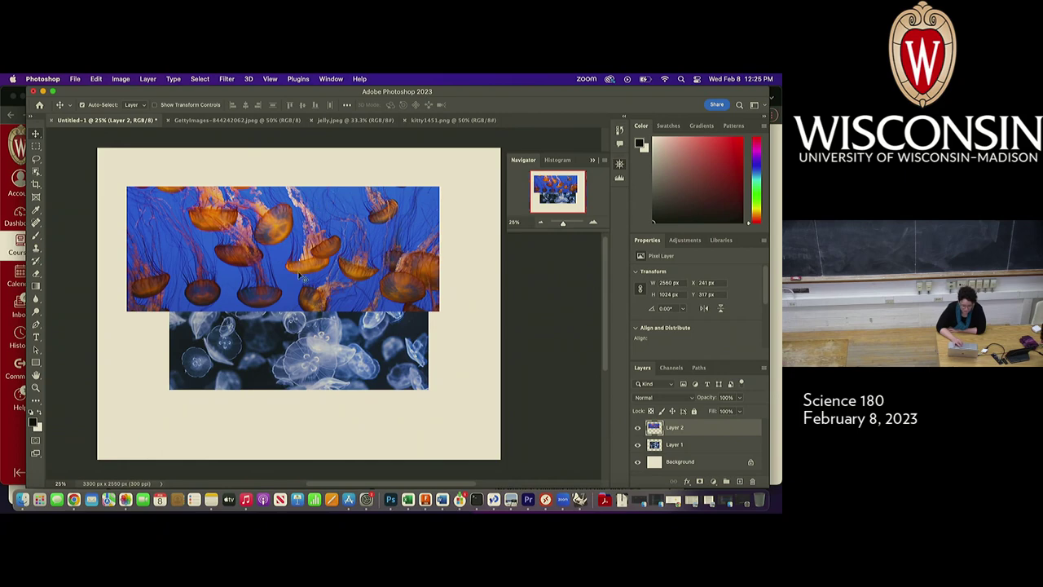
left_click(364, 121)
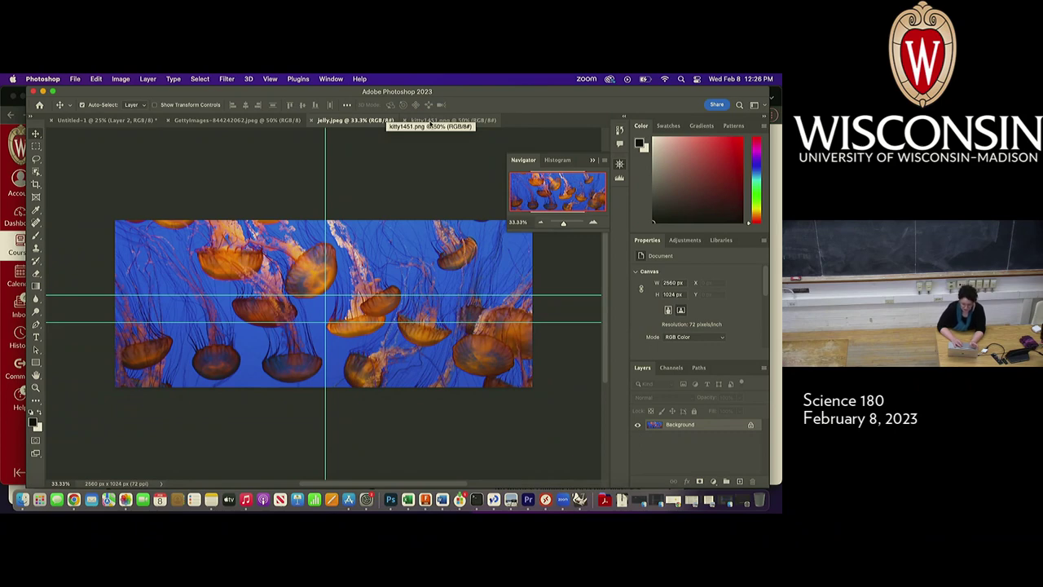
left_click(430, 121)
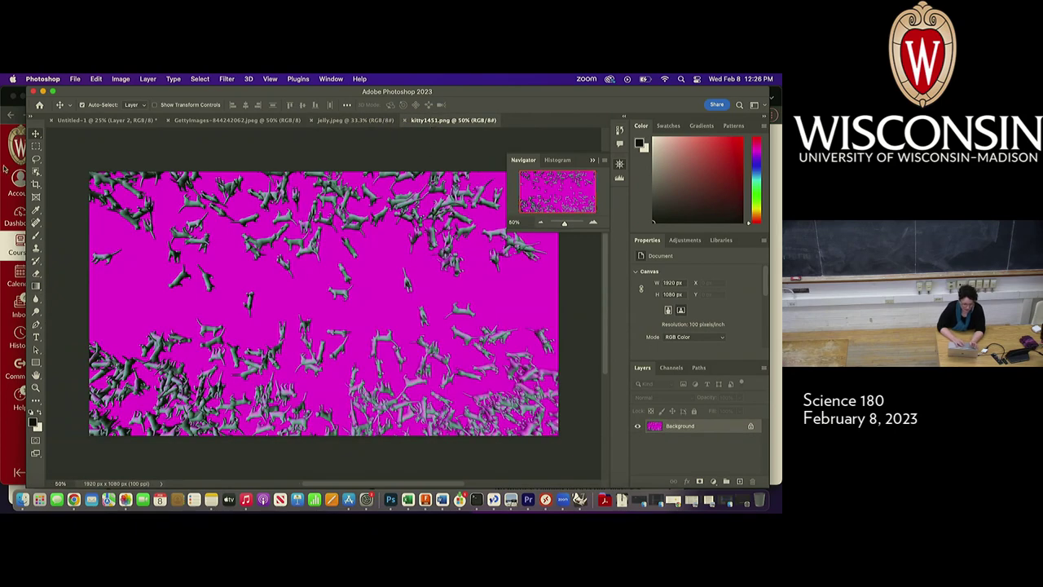
left_click(91, 119)
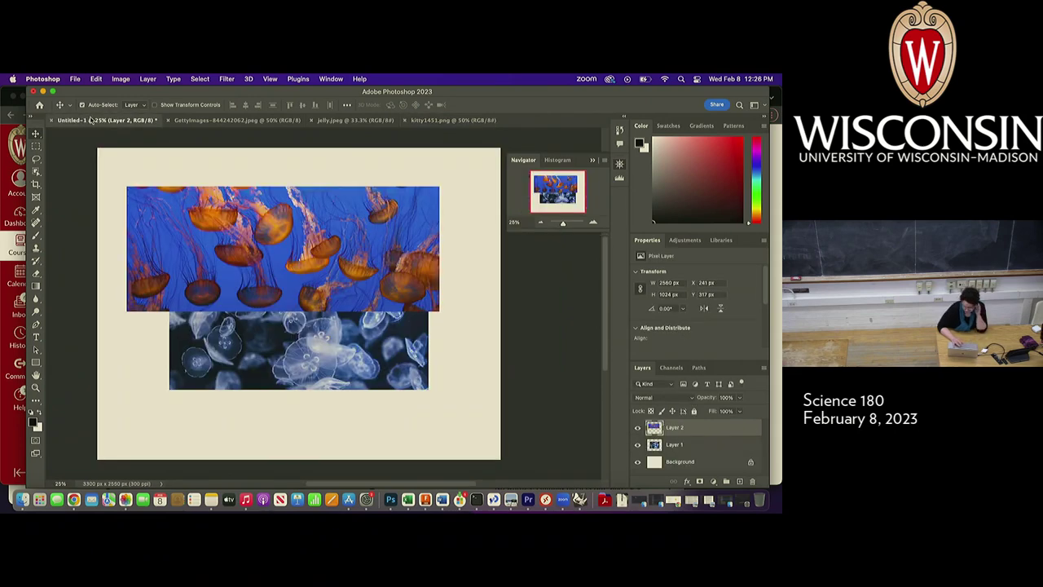
left_click(75, 79)
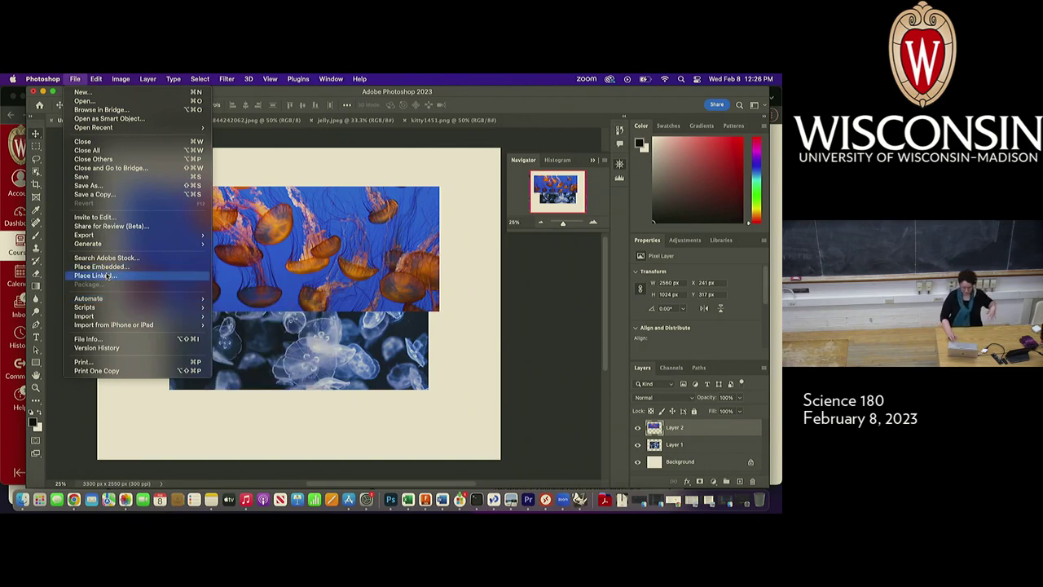
mouse_move(163, 298)
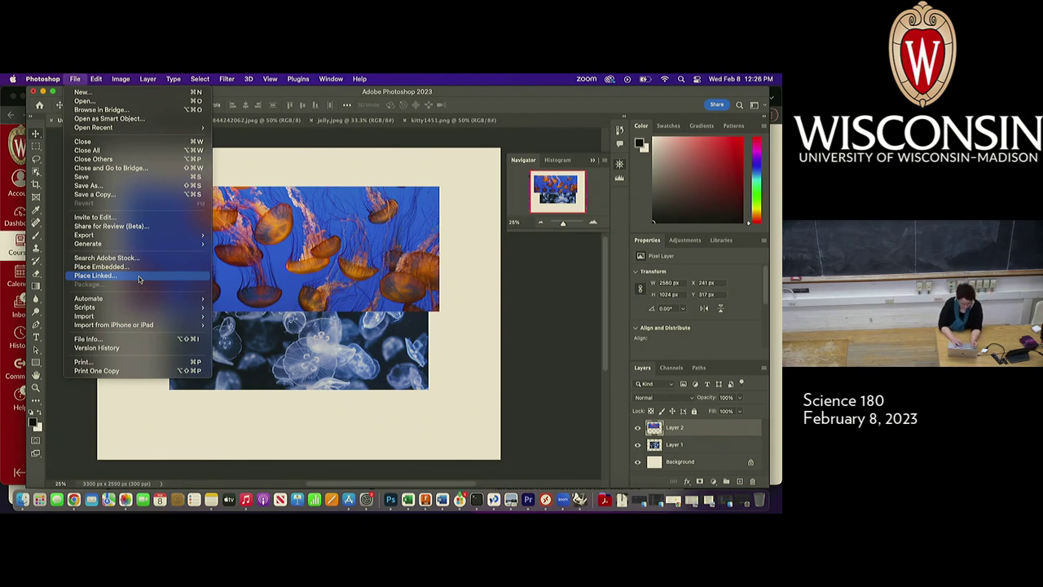
left_click(309, 156)
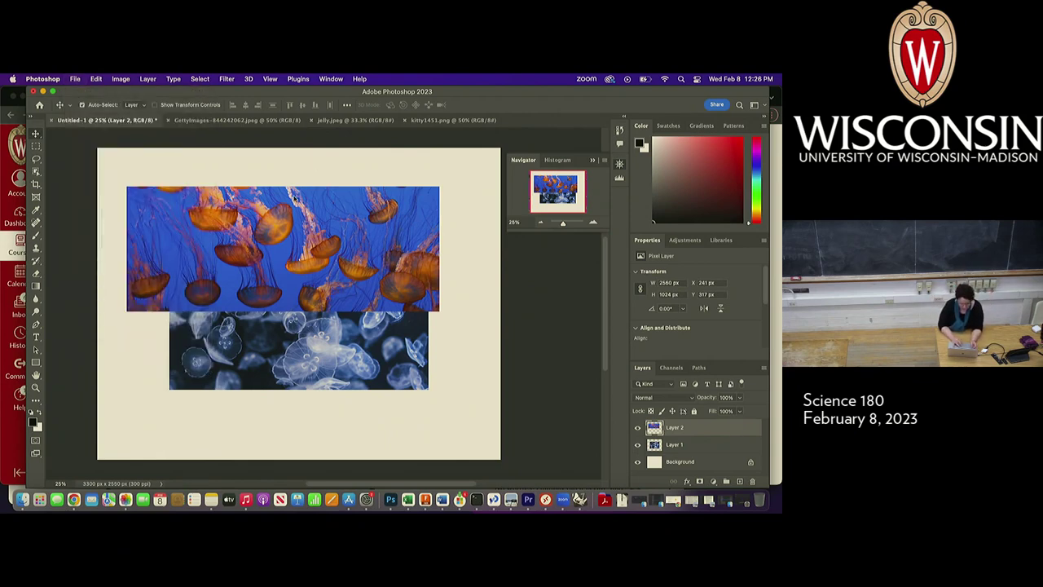
Examine jelly.jpeg and the GettyImages jellyfish photo at high magnification to compare their image detail.
left_click(427, 121)
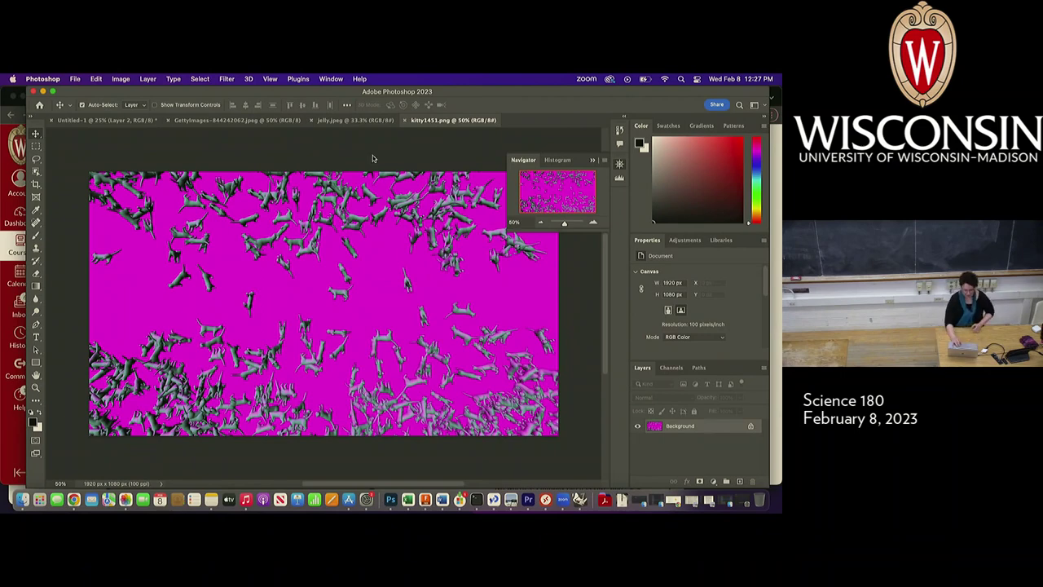
left_click(354, 123)
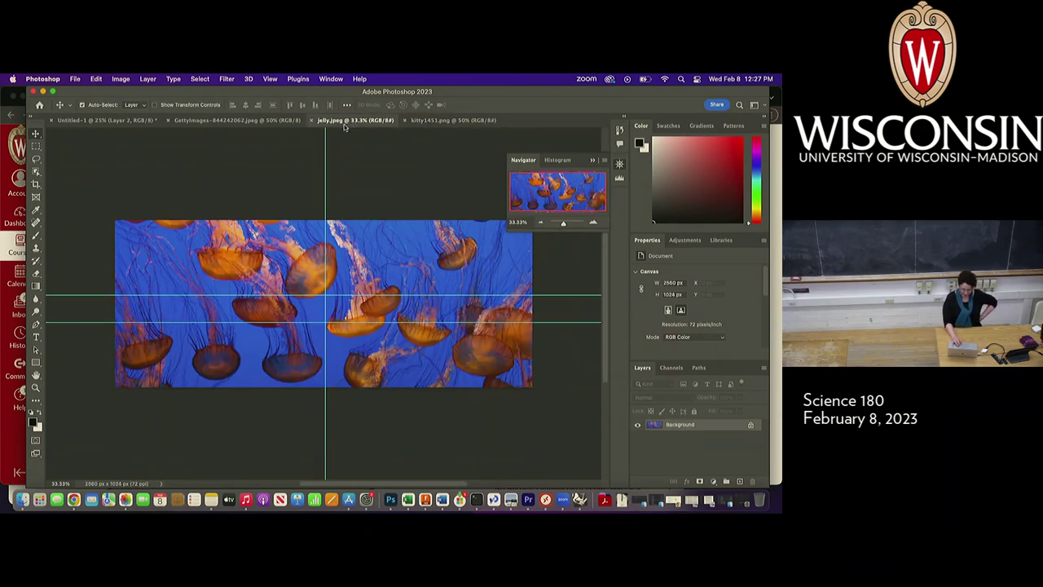
left_click(260, 122)
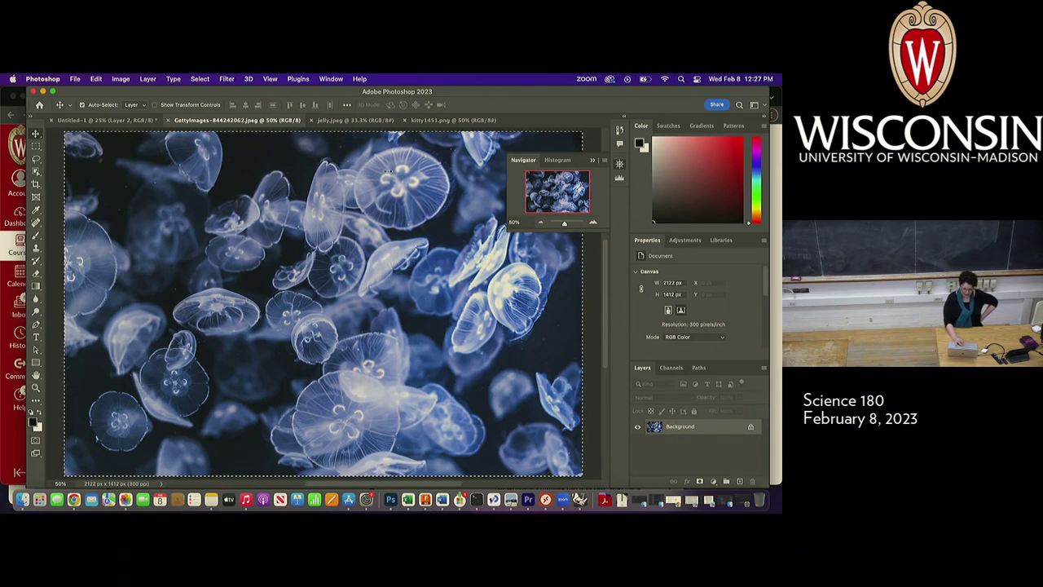
left_click(331, 122)
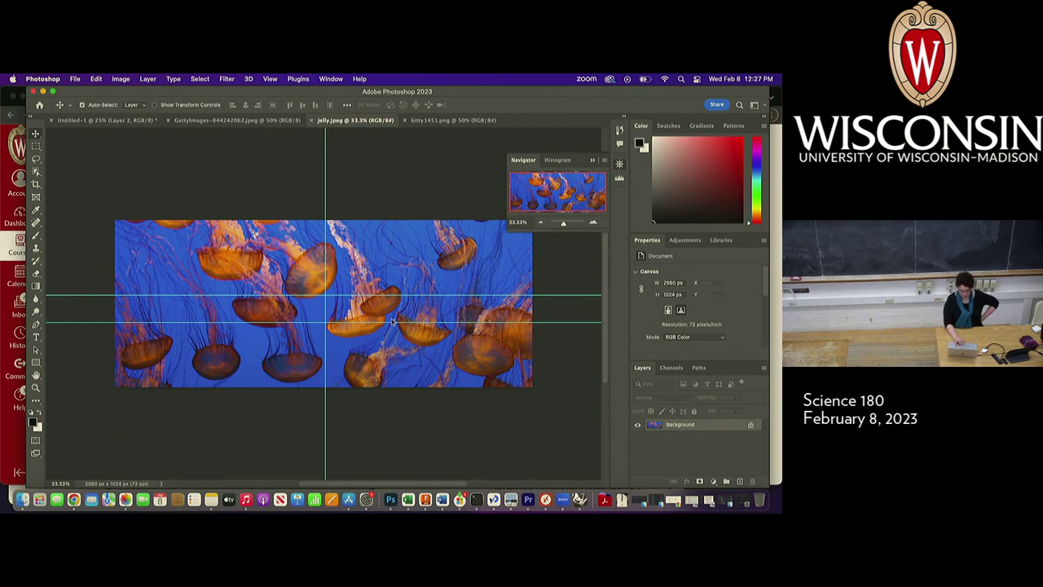
scroll(420, 285, "up", 1)
scroll(419, 286, "up", 5)
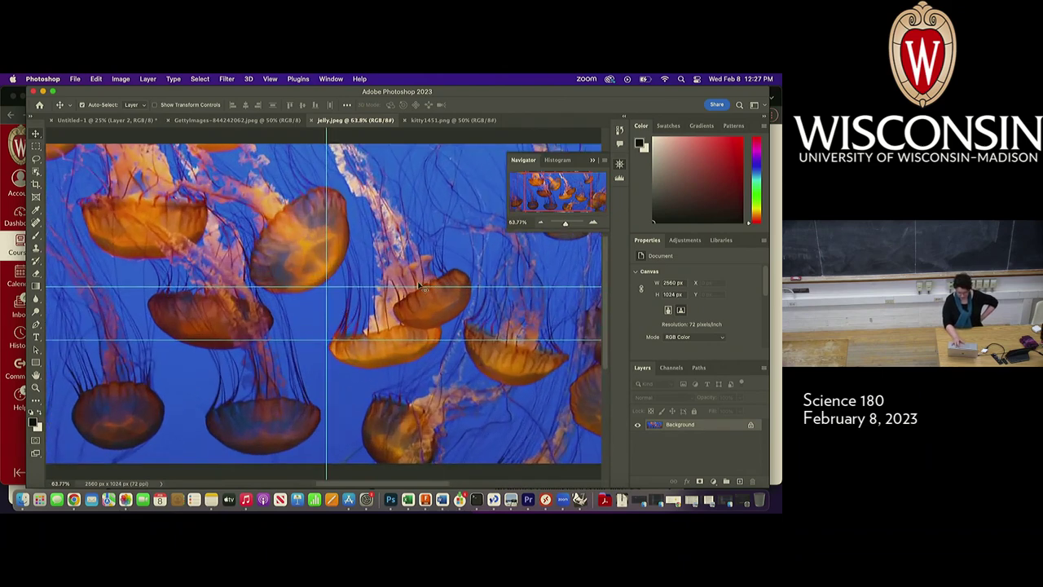
scroll(420, 285, "right", 2)
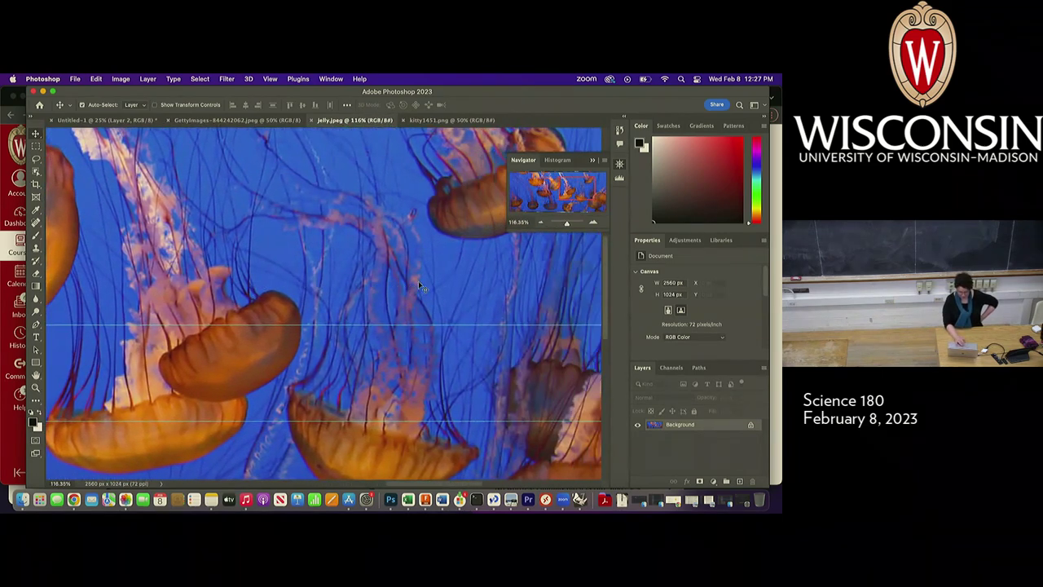
scroll(392, 259, "up", 2)
scroll(392, 259, "up", 2)
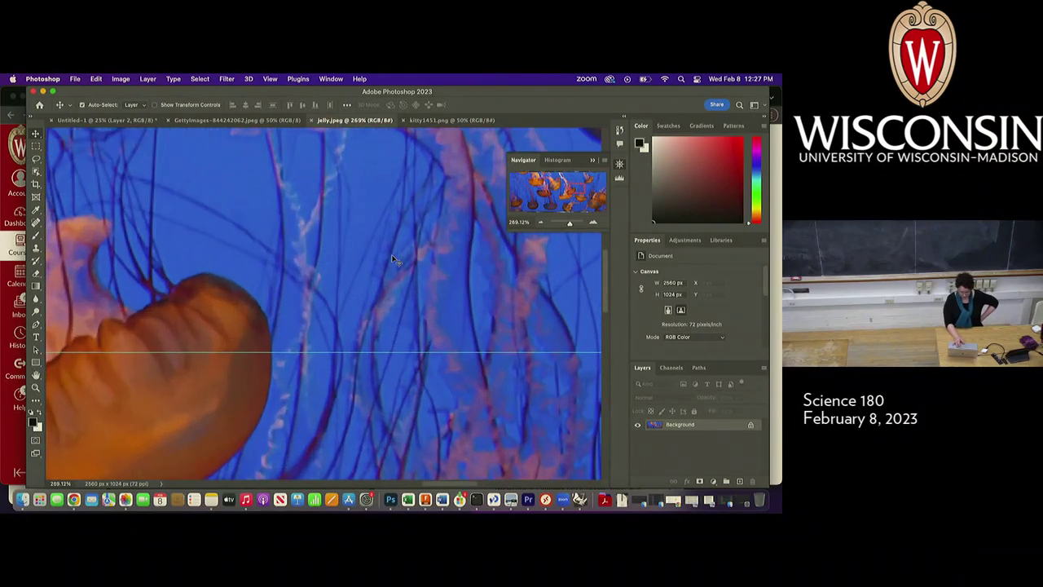
scroll(350, 318, "down", 2)
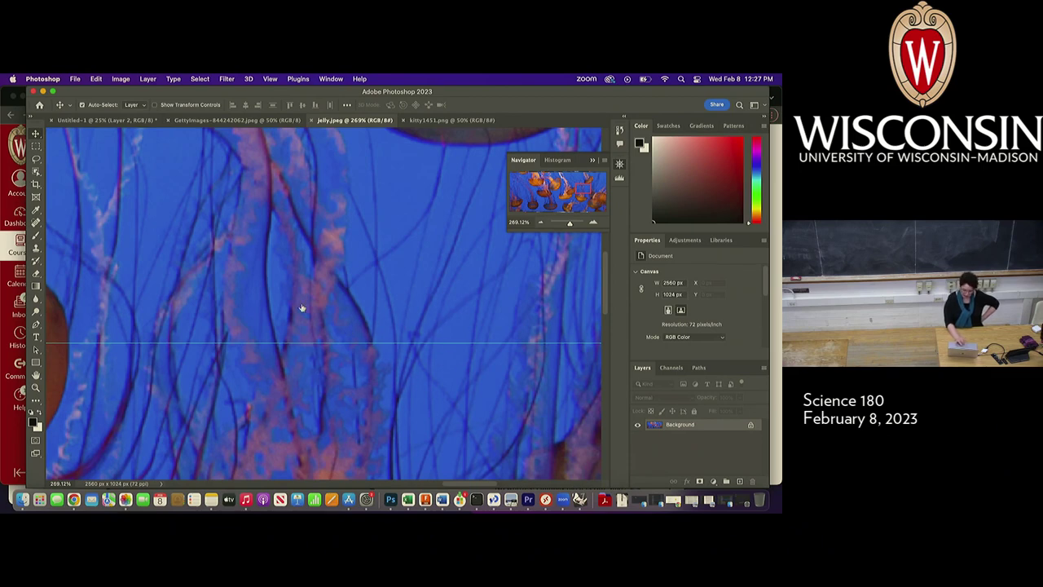
left_click(200, 123)
scroll(247, 362, "up", 3)
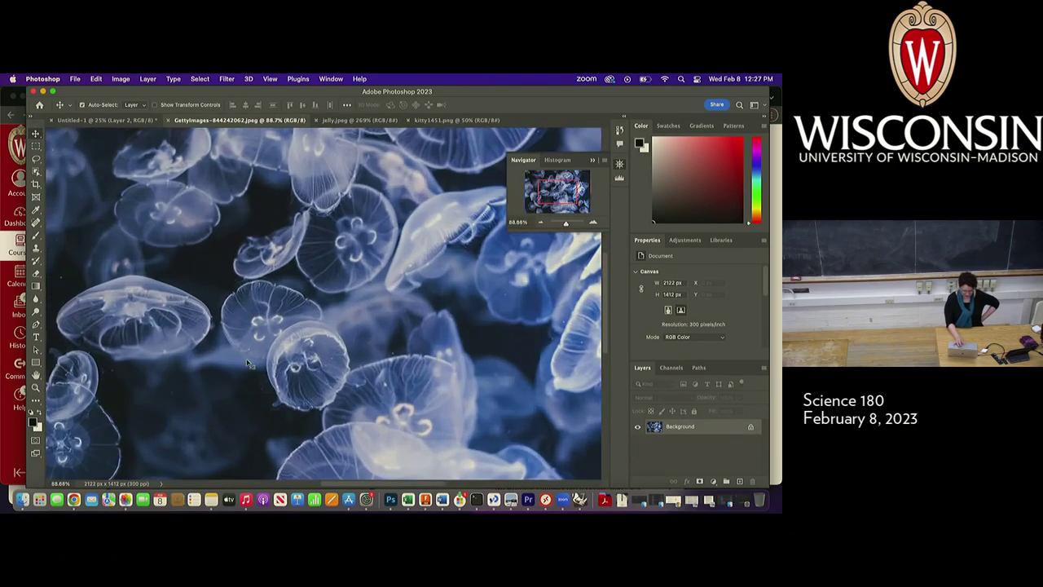
scroll(246, 362, "up", 3)
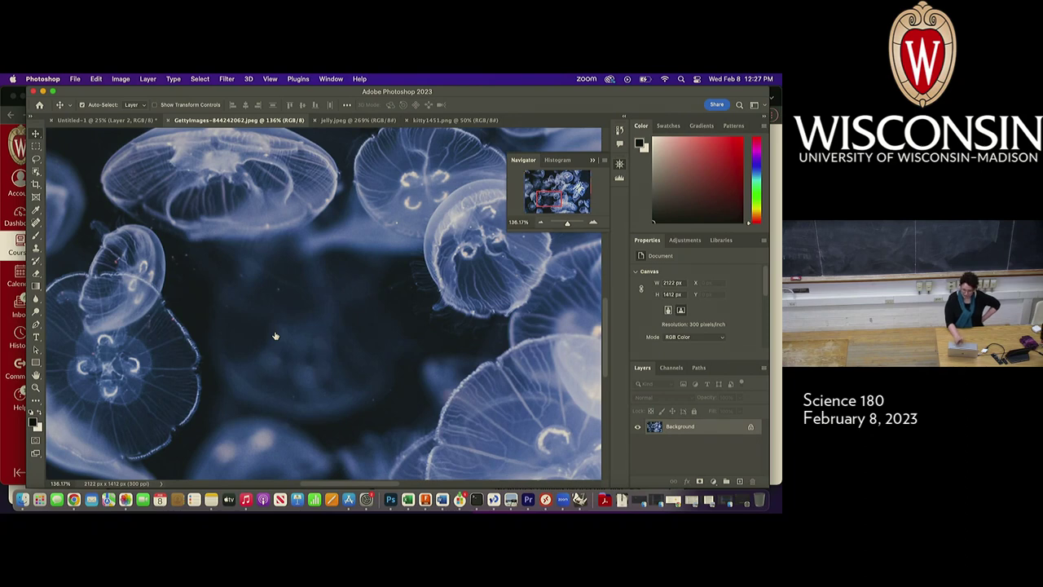
Select the magenta background in kitty1451.png with the Magic Wand and extend the selection to all similar colours.
left_click(444, 121)
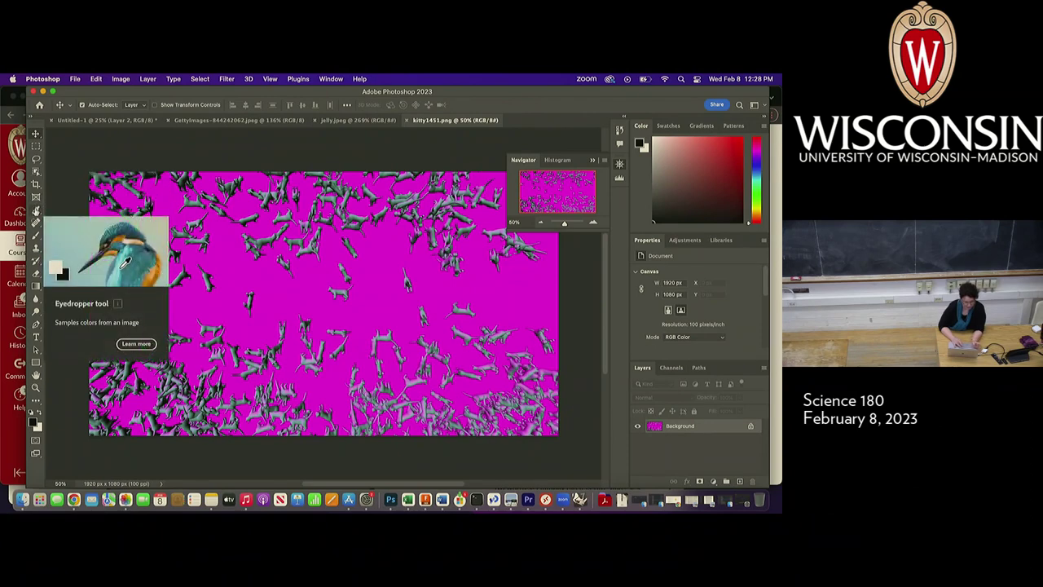
left_click(36, 171)
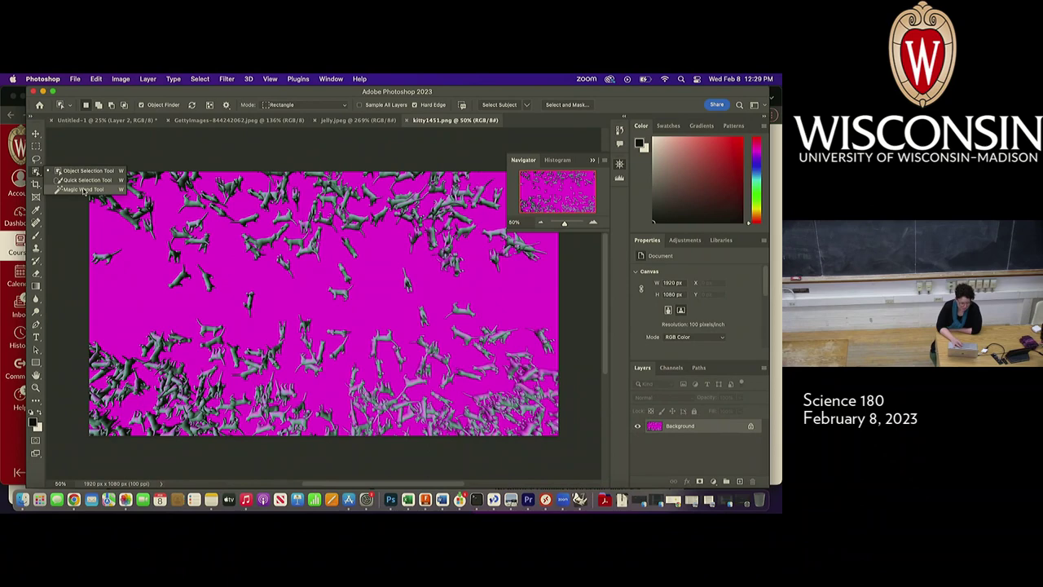
left_click(84, 190)
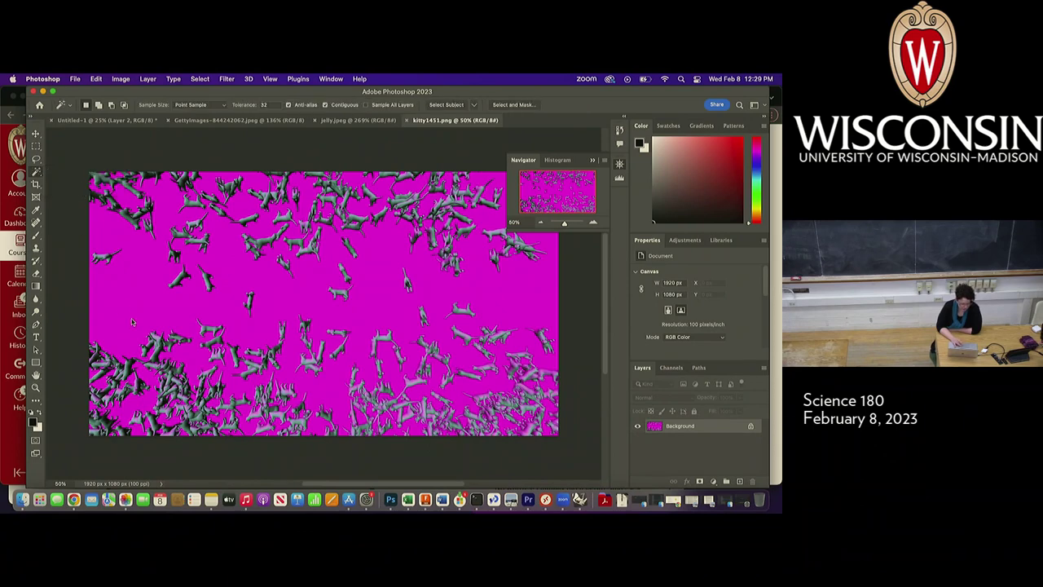
left_click(143, 274)
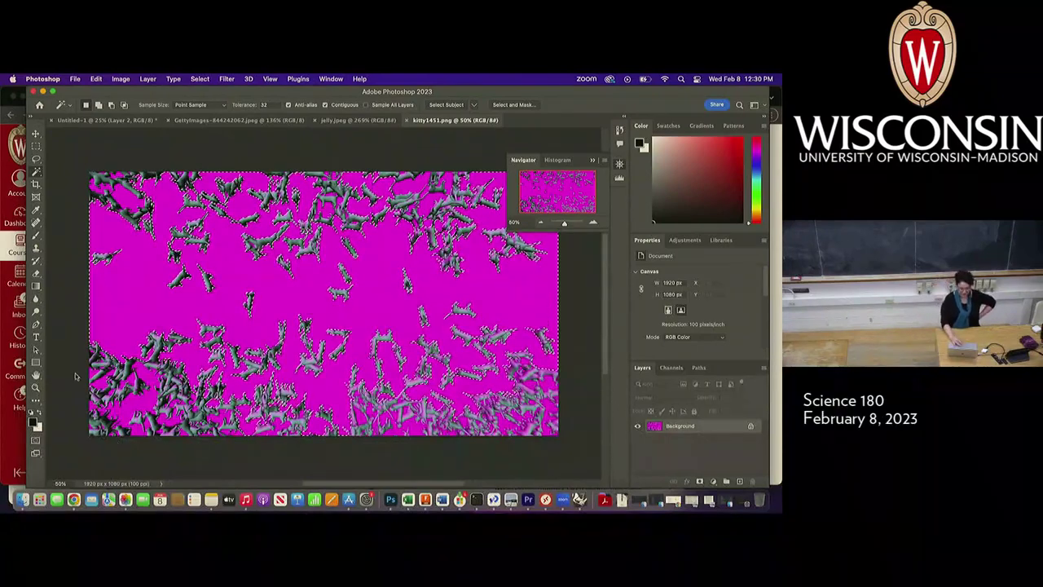
left_click(197, 79)
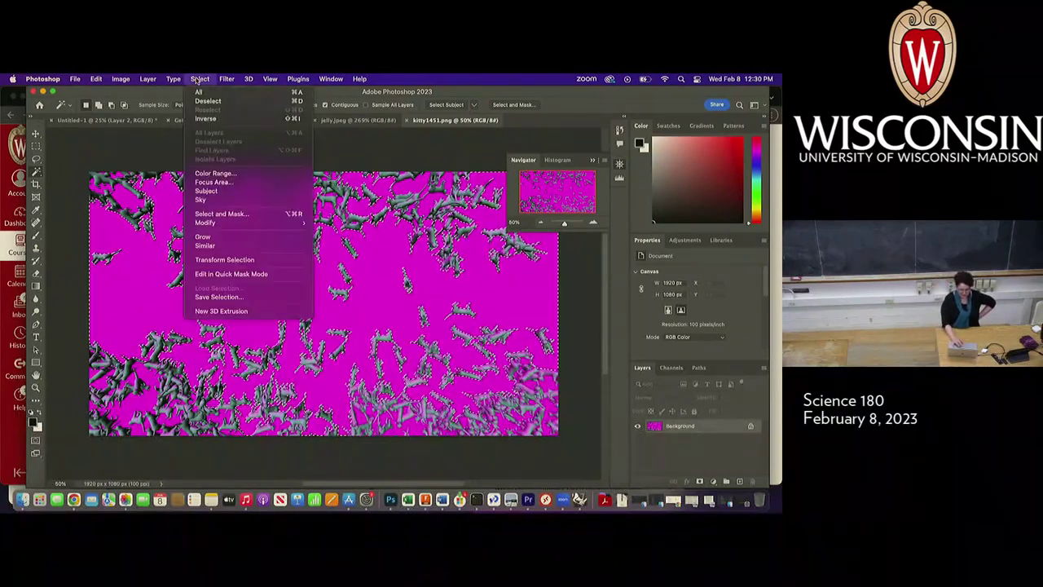
left_click(234, 246)
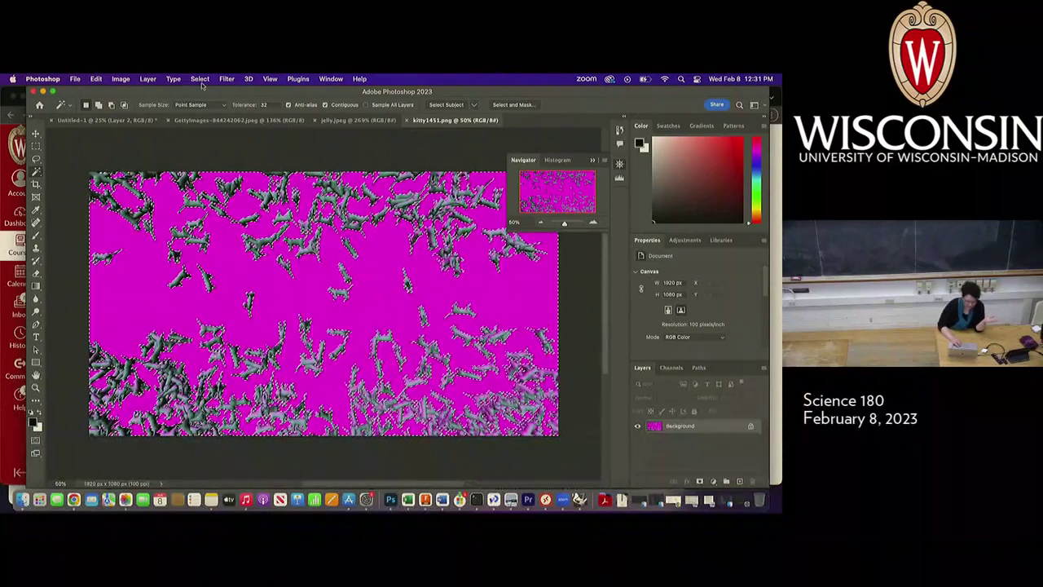
Add a Hide Selection layer mask to the kitty1451.png background so only the cats stay visible.
left_click(147, 79)
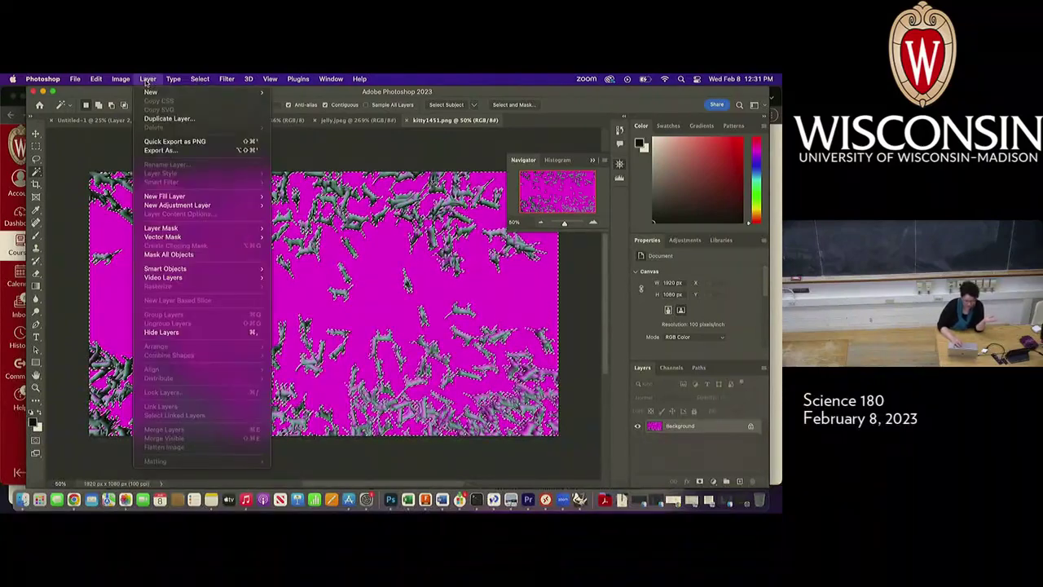
mouse_move(179, 229)
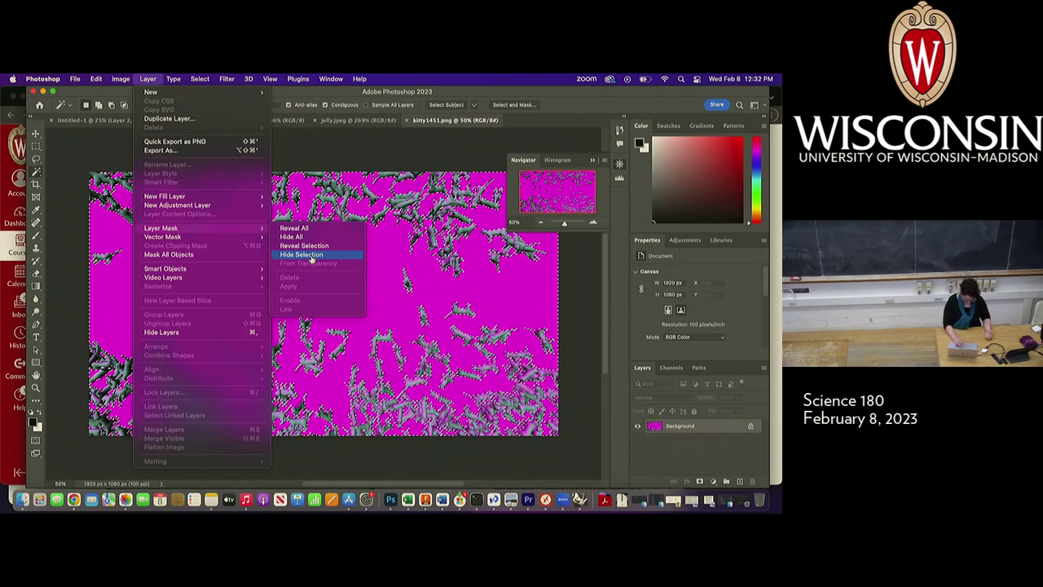
left_click(301, 254)
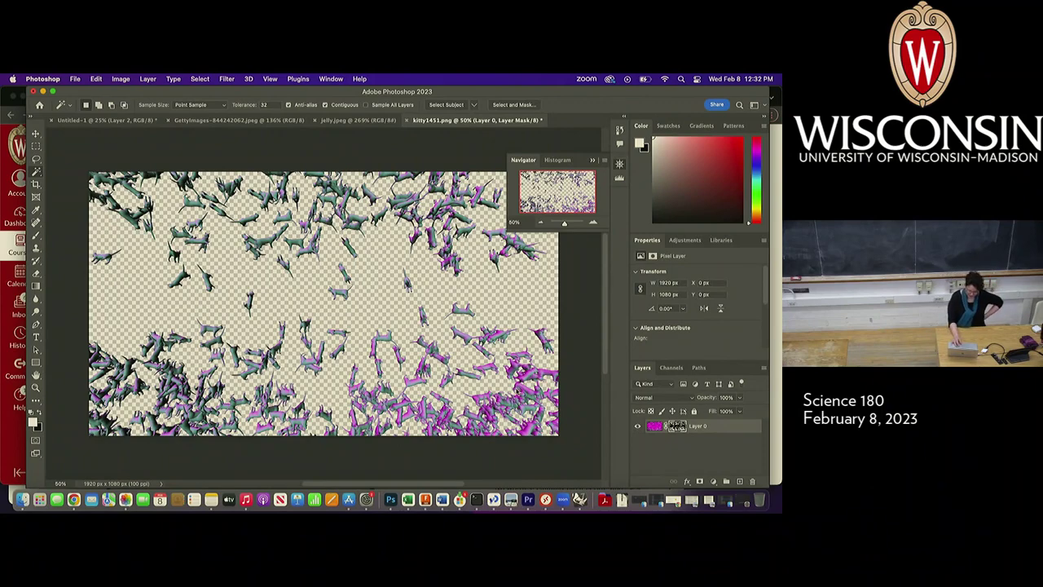
Inspect the masked cats' edges and remaining magenta tint up close in the lower part of kitty1451.png.
scroll(516, 388, "up", 2)
scroll(516, 390, "right", 10)
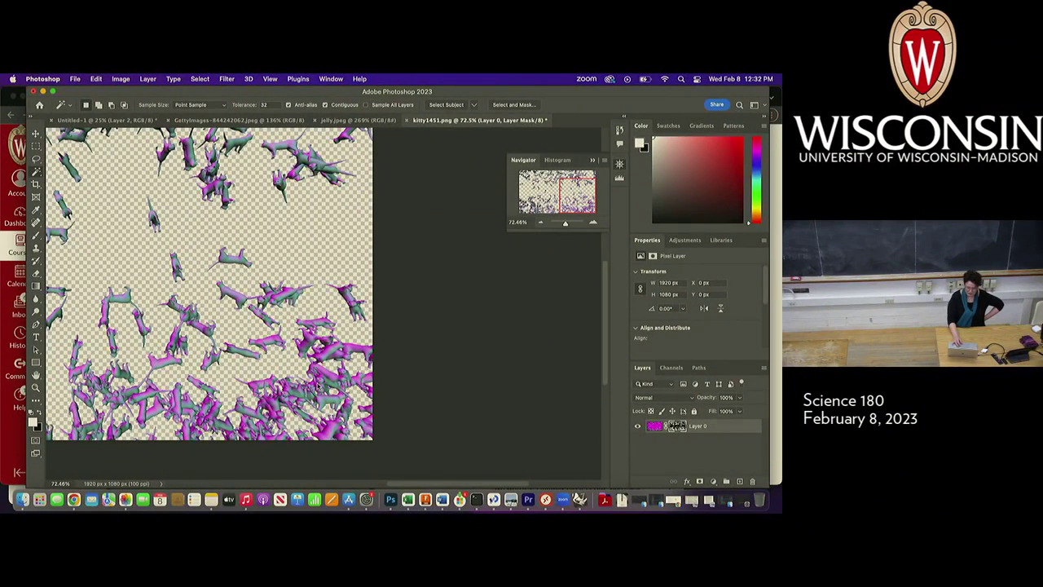
scroll(323, 383, "up", 1)
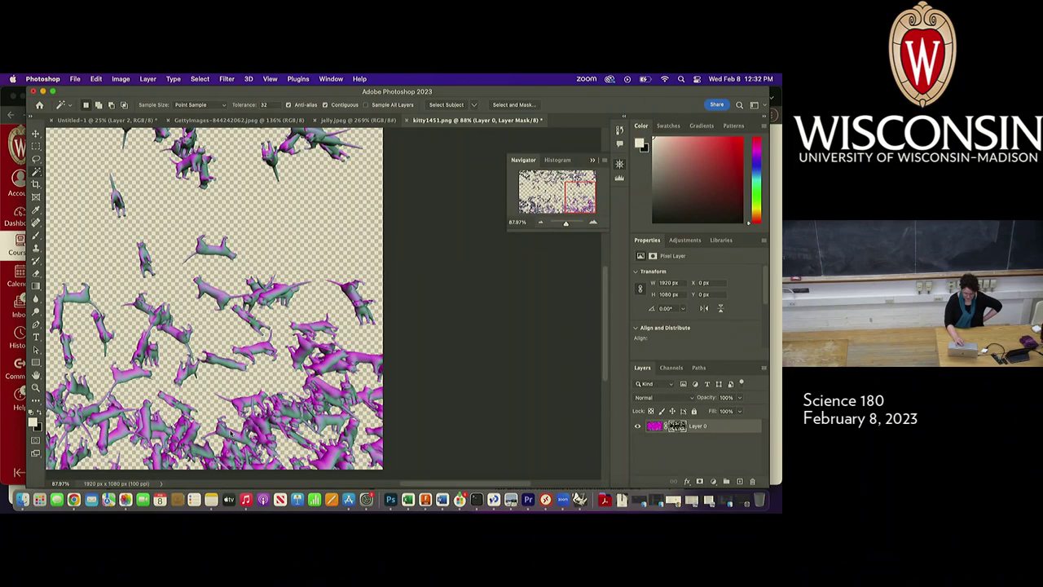
scroll(247, 422, "up", 10)
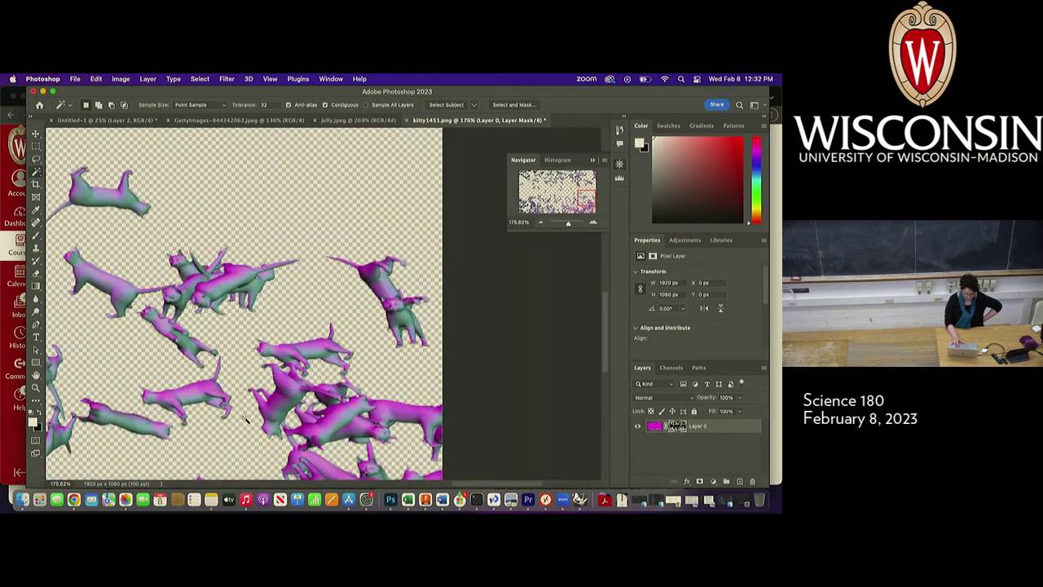
scroll(247, 421, "up", 2)
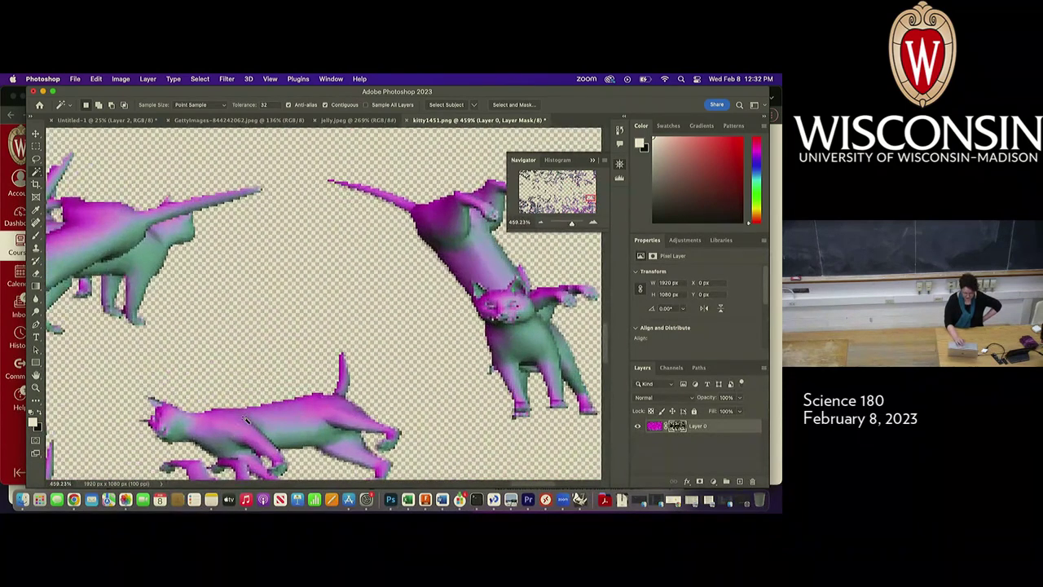
scroll(247, 421, "left", 10)
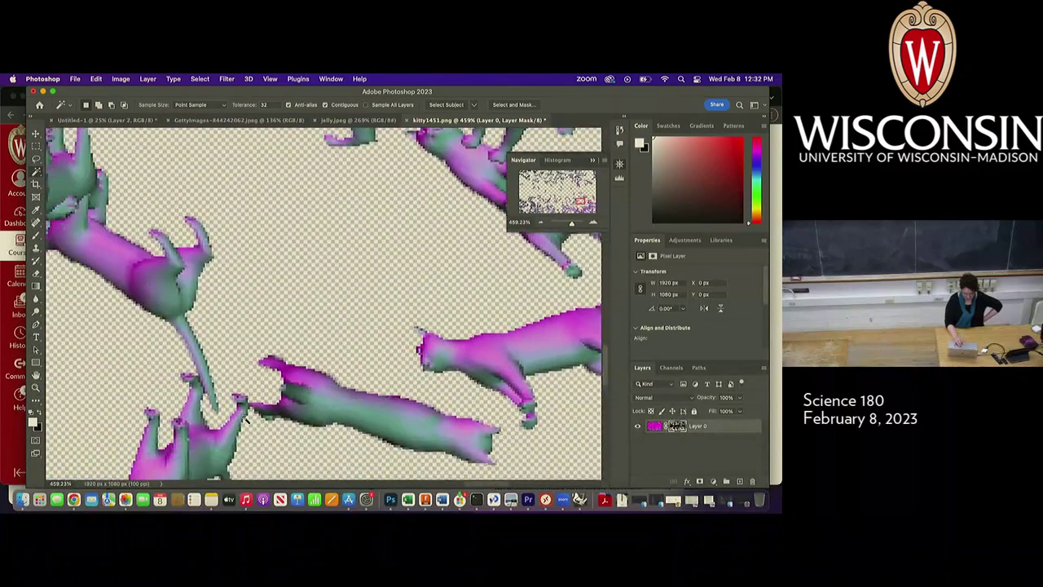
scroll(245, 421, "down", 2)
scroll(246, 419, "down", 3)
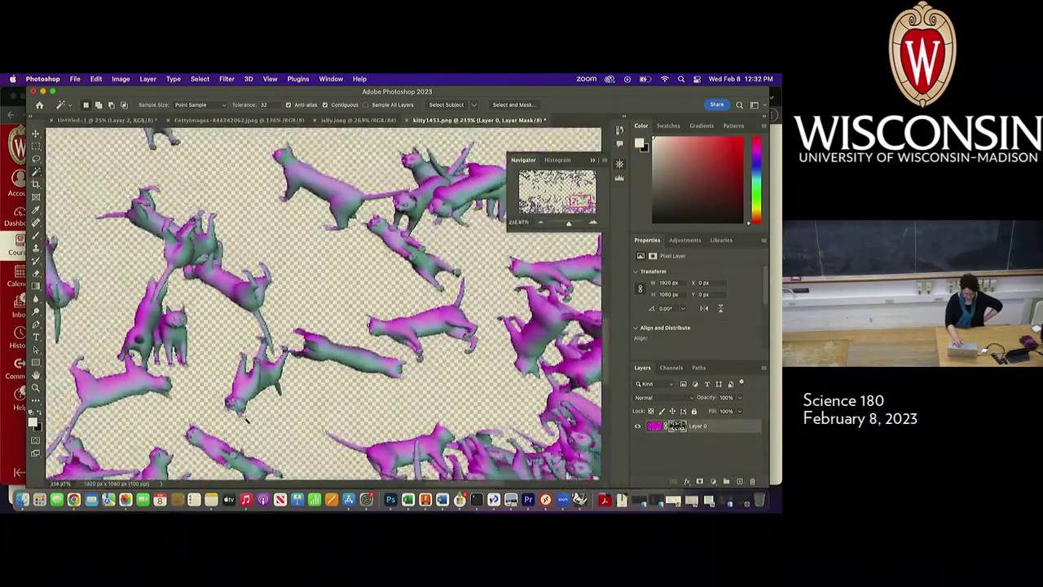
scroll(246, 420, "down", 2)
scroll(246, 420, "down", 4)
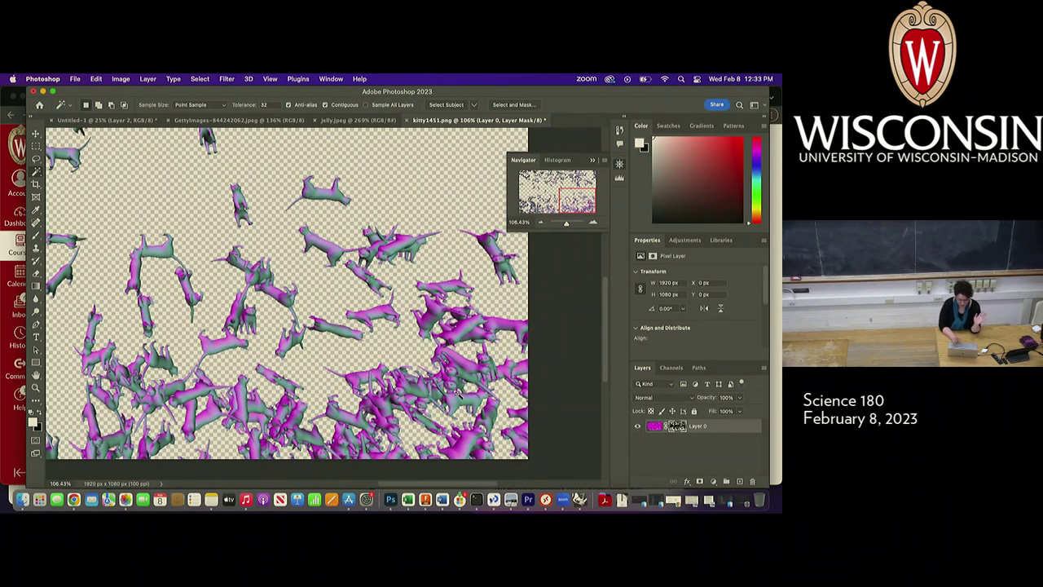
Copy the masked cat layer from kitty1451.png into Untitled-1, overlapping the left side of both jellyfish photos, and activate the Move tool.
left_click(678, 427)
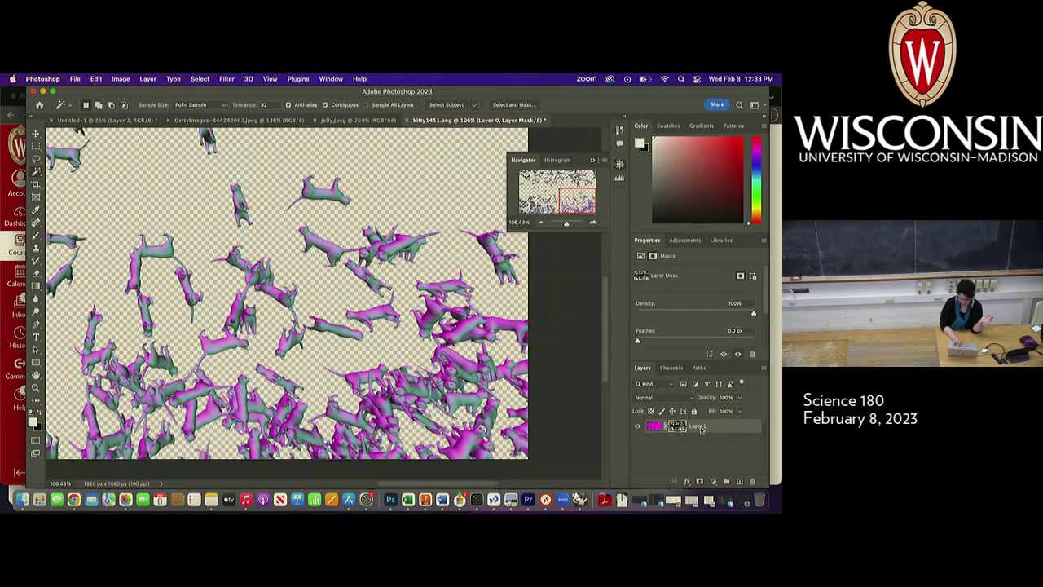
left_click_drag(700, 430, 201, 312)
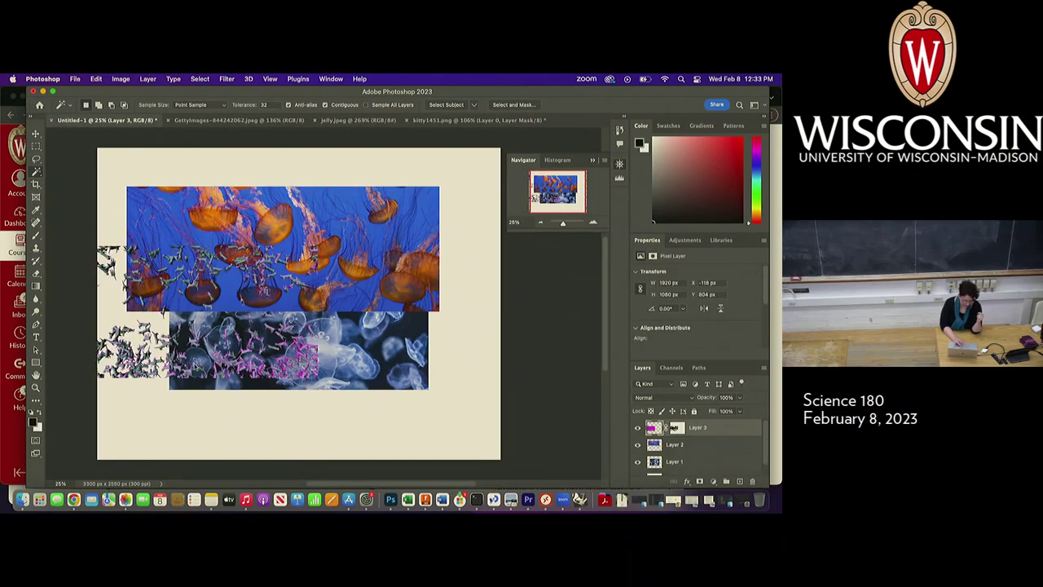
left_click(35, 133)
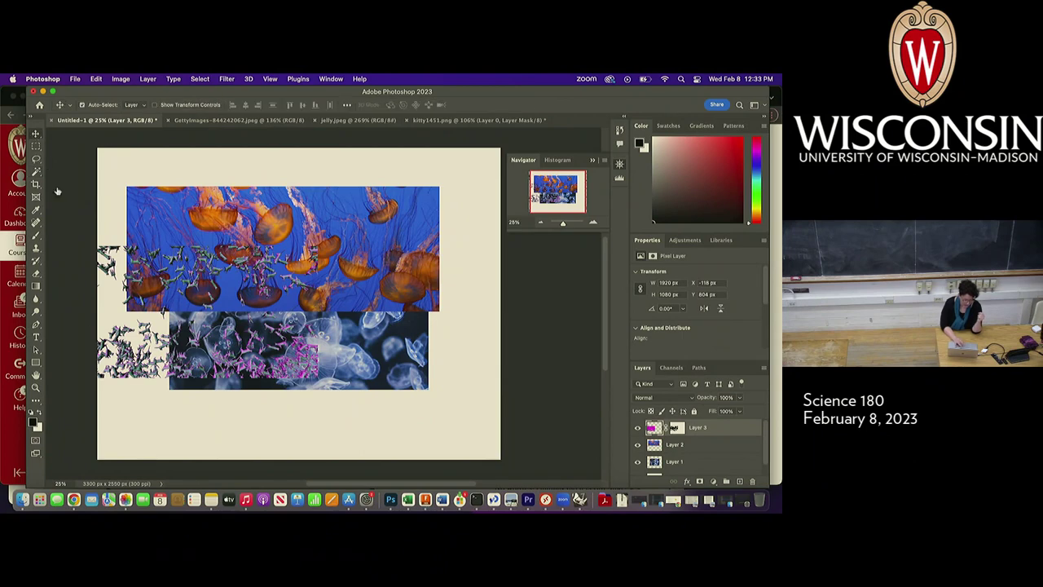
Move the masked cat layer in Untitled-1 to the lower-right area of the canvas, overlapping the dark jellyfish photo.
left_click_drag(124, 344, 291, 414)
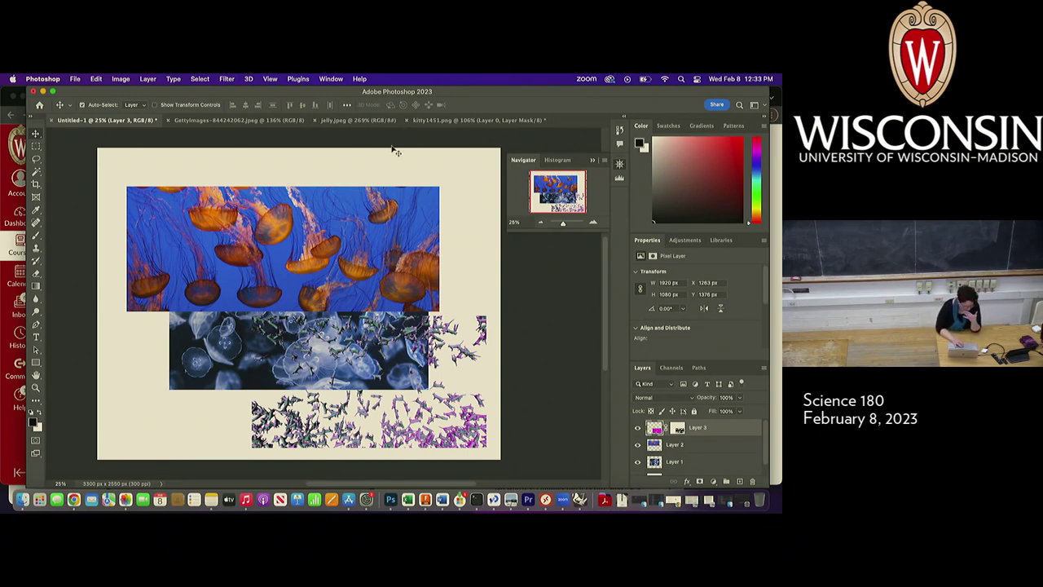
In kitty1451.png, undo the layer mask to restore the magenta background with its active selection.
left_click(420, 121)
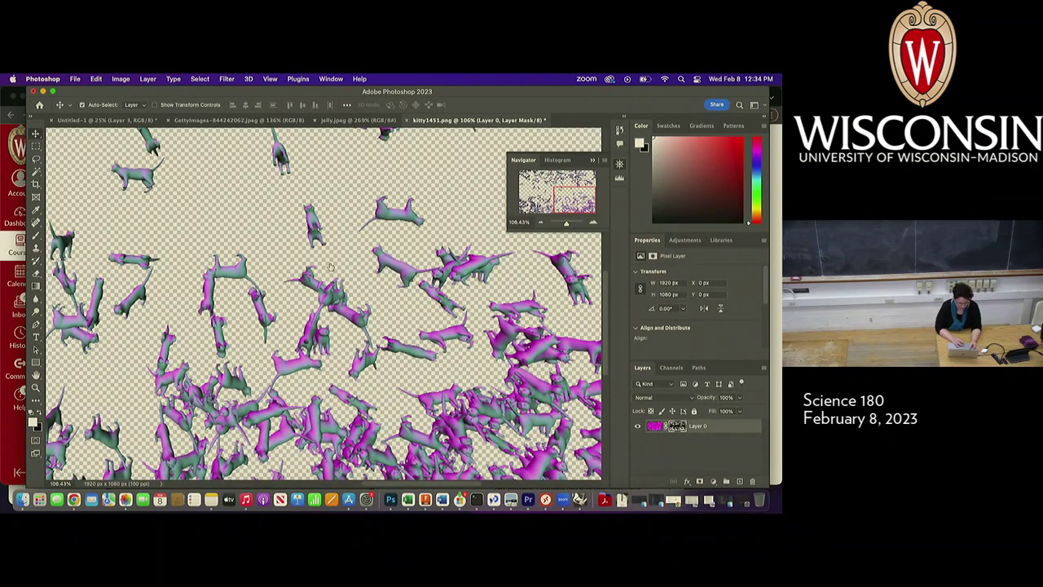
key("super+z")
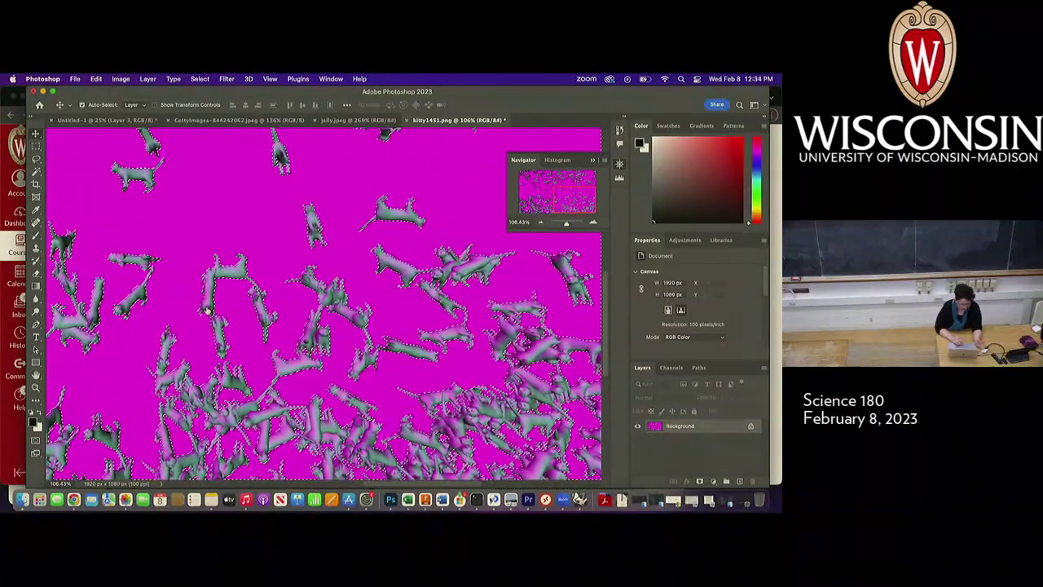
scroll(207, 310, "down", 5)
scroll(206, 310, "left", 10)
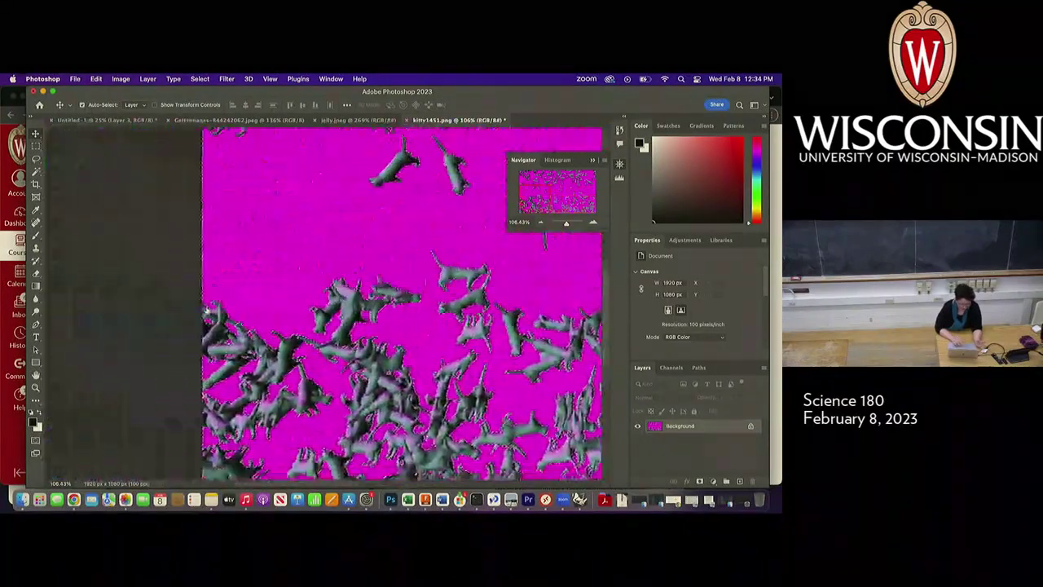
scroll(207, 310, "right", 4)
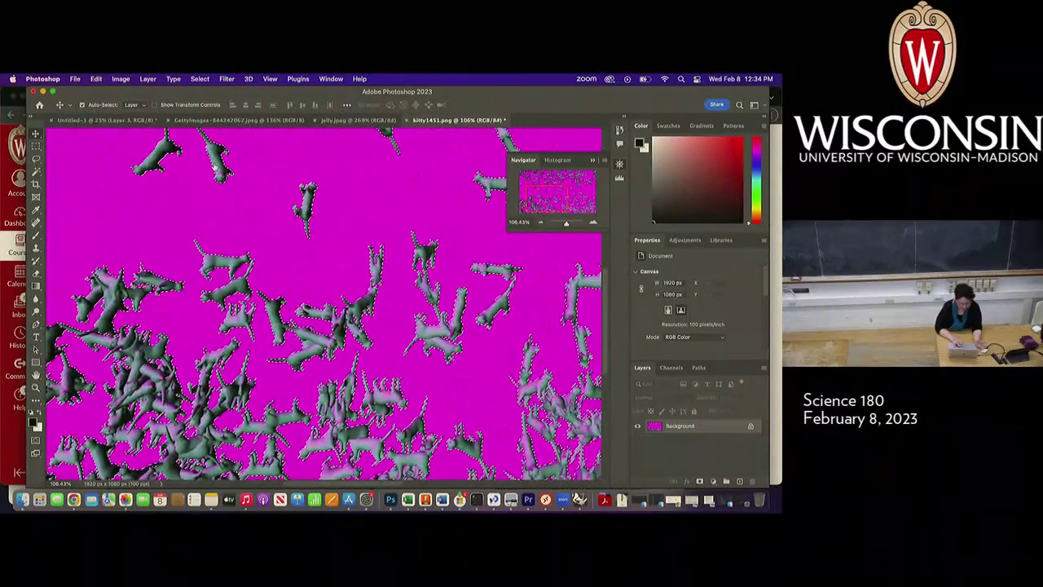
Feather the magenta background selection in kitty1451.png with a radius of 5 pixels.
left_click(201, 78)
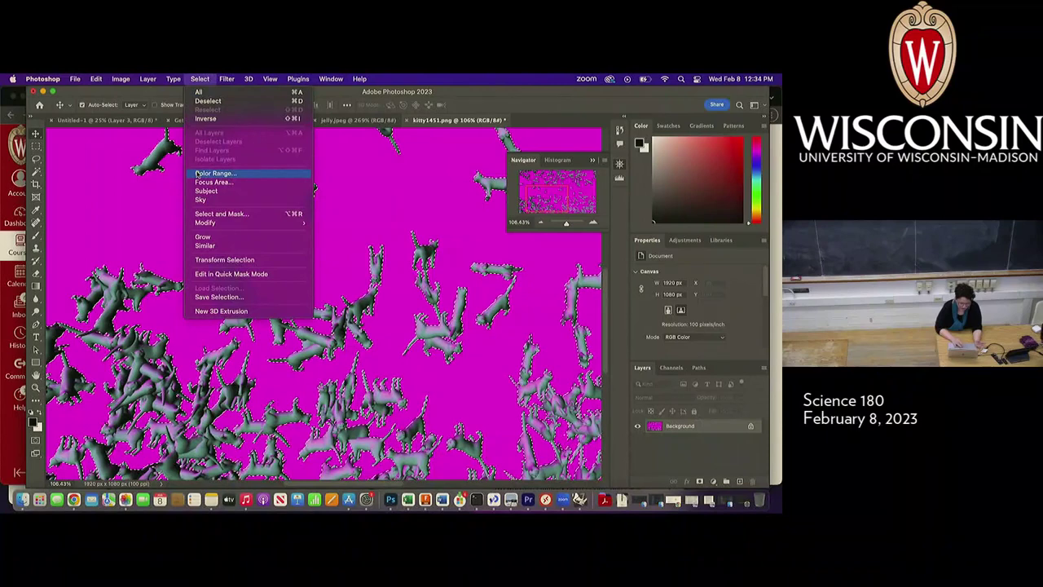
mouse_move(205, 223)
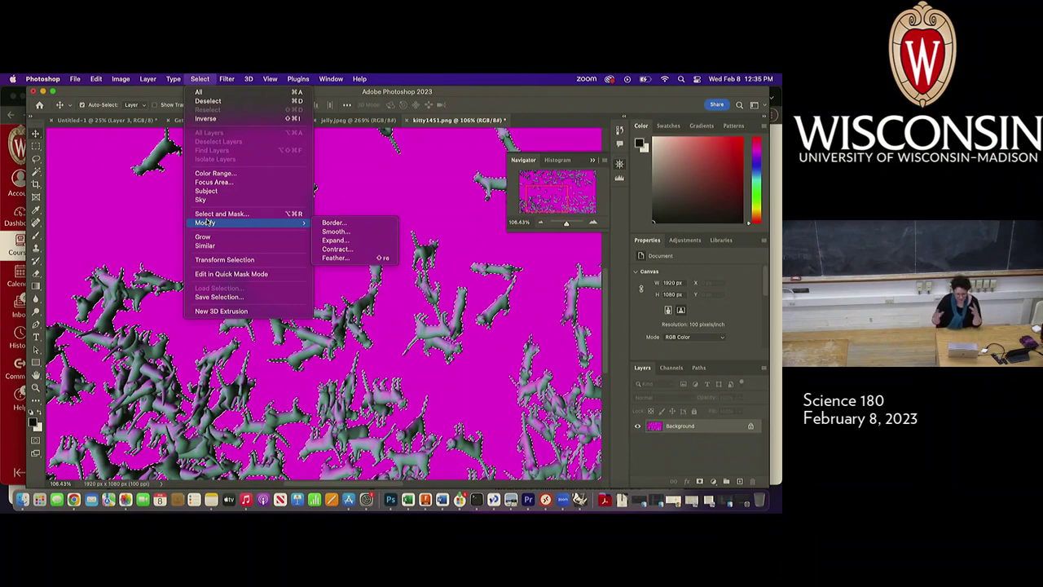
left_click(334, 258)
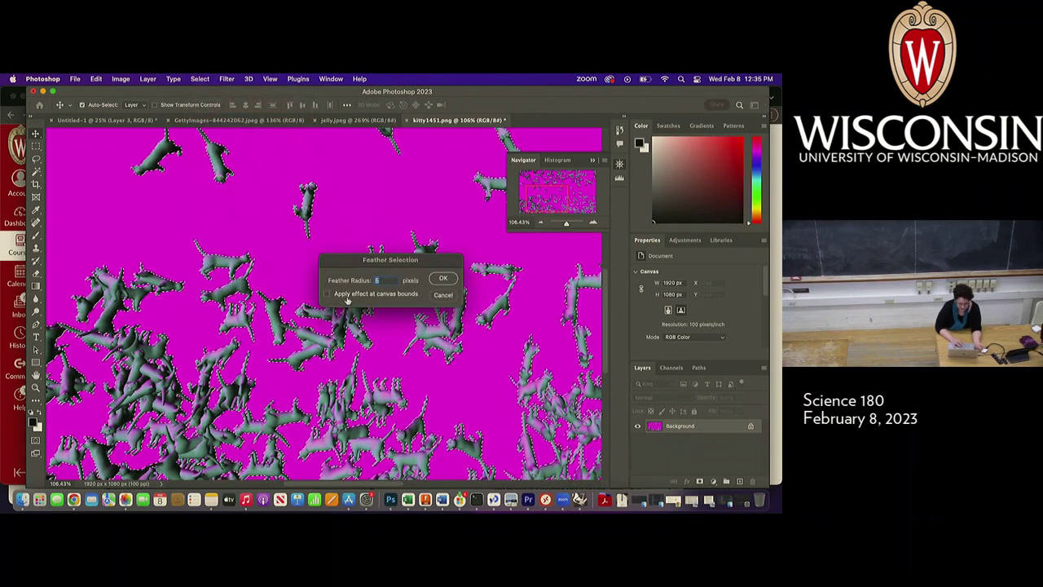
left_click_drag(349, 261, 369, 175)
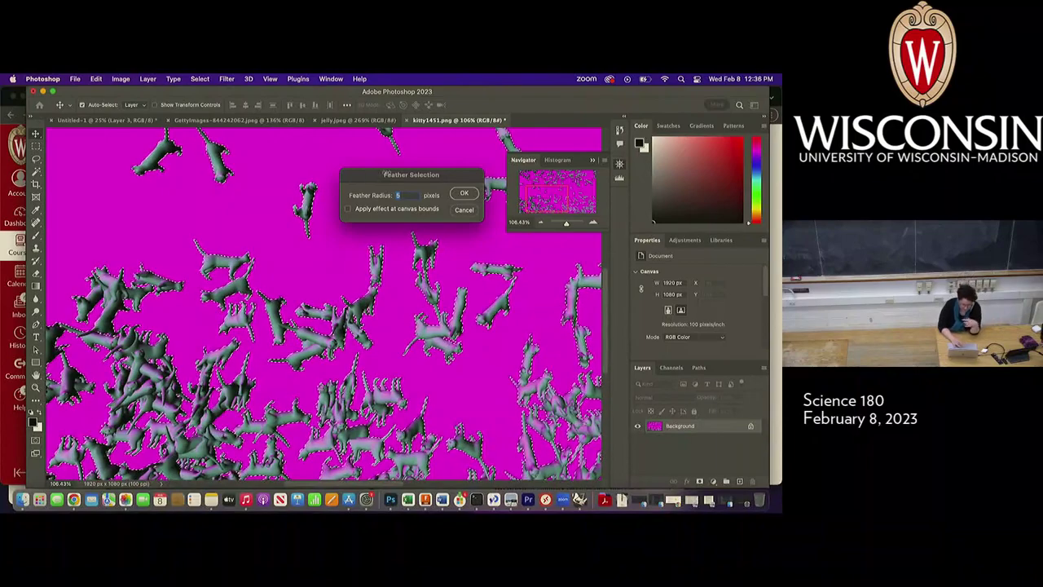
left_click(464, 194)
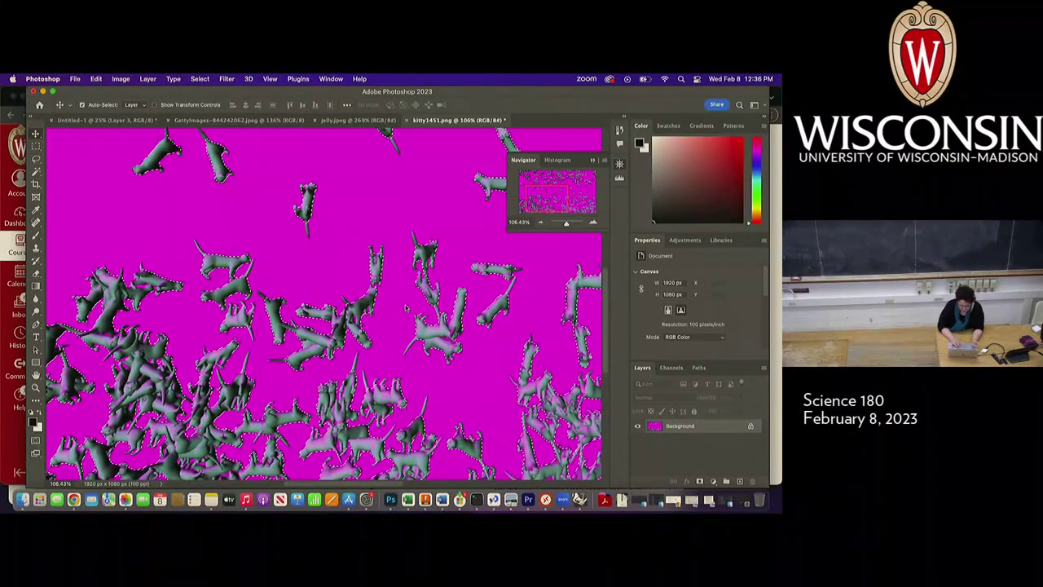
Try to clear the magenta area inside the feathered selection, and undo the feathering.
scroll(394, 243, "up", 5)
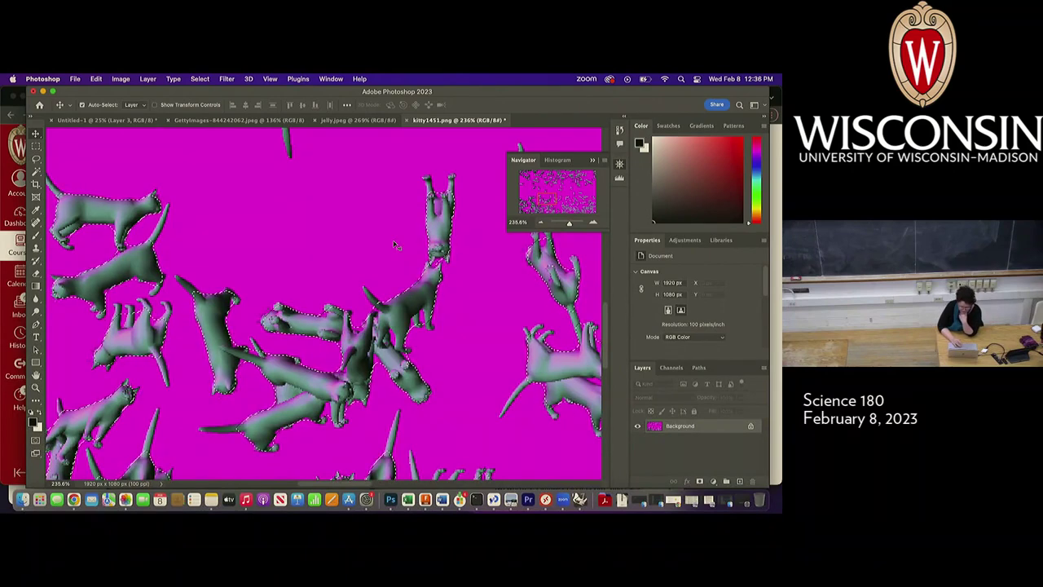
key("BackSpace")
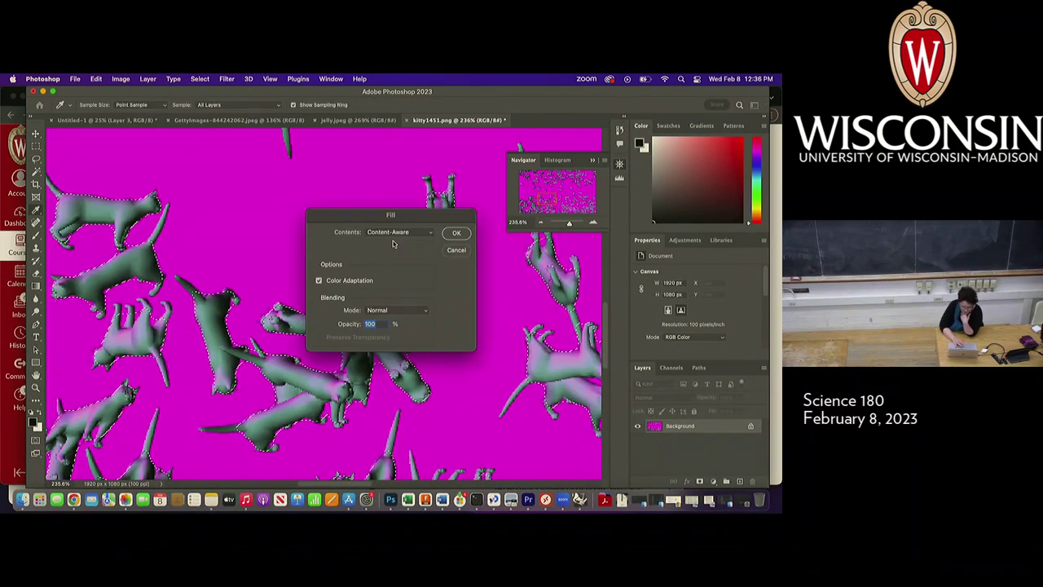
left_click(455, 249)
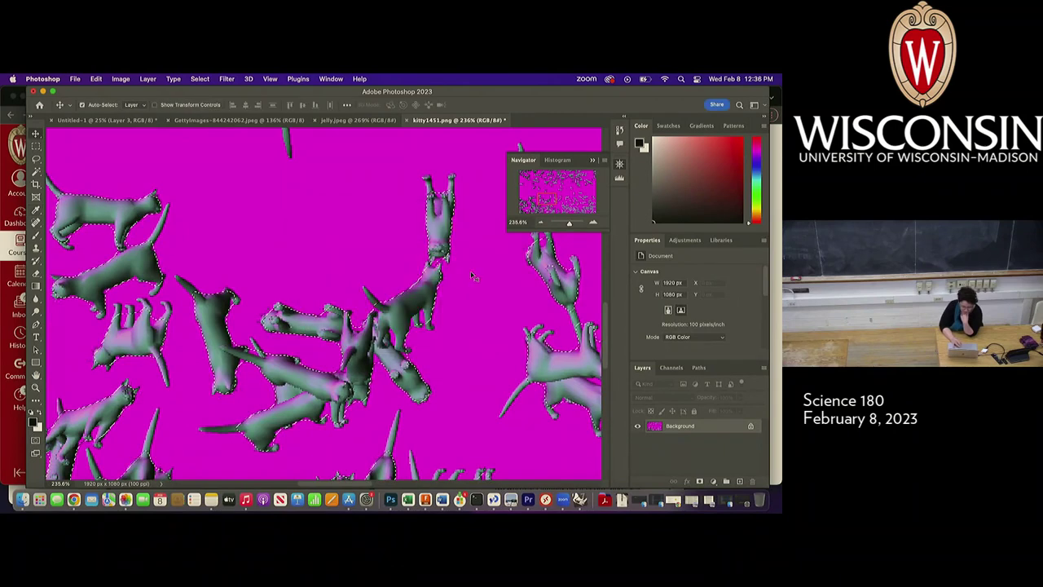
left_click(96, 79)
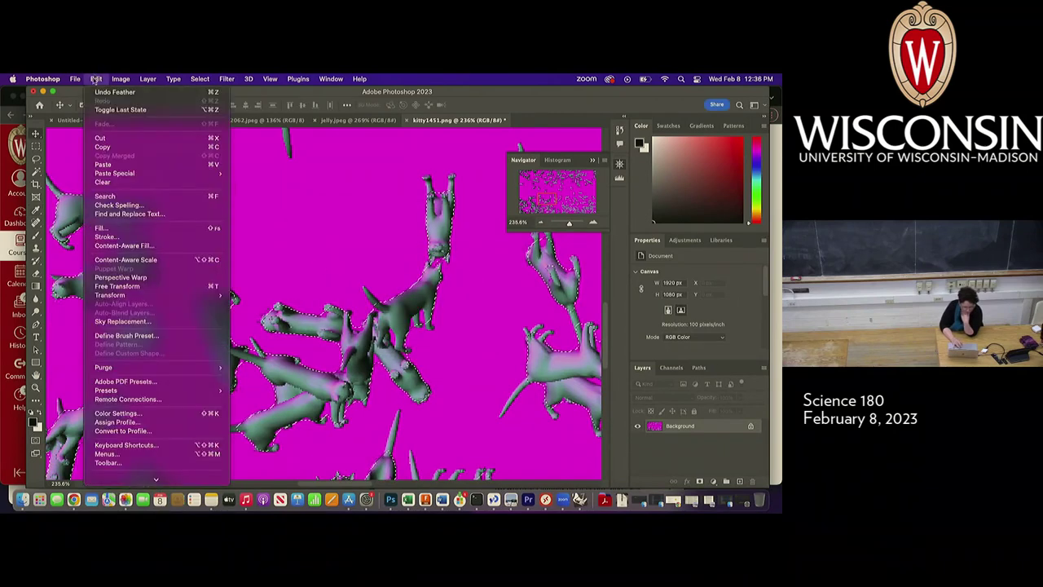
left_click(104, 181)
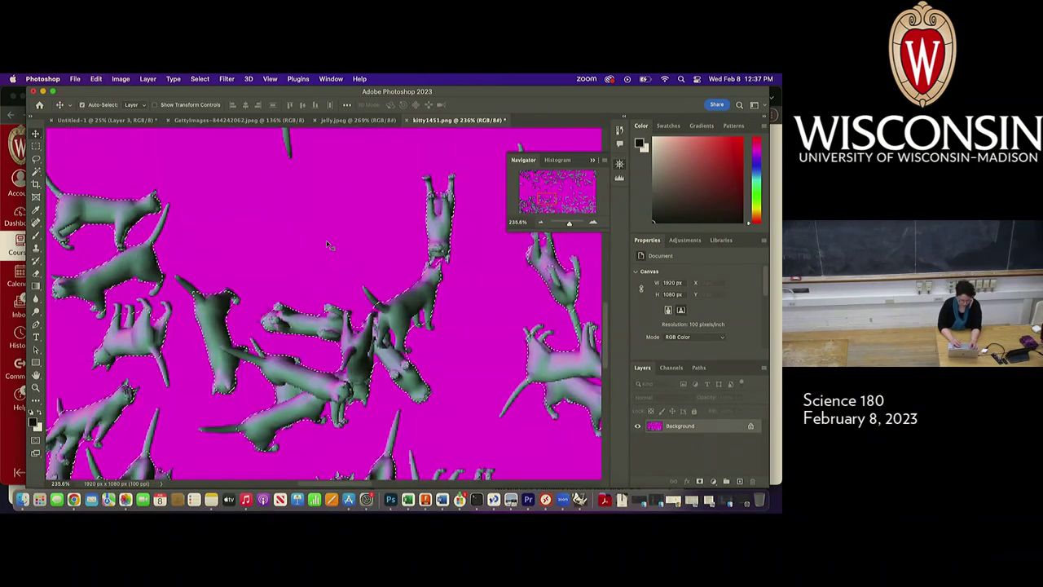
key("super+z")
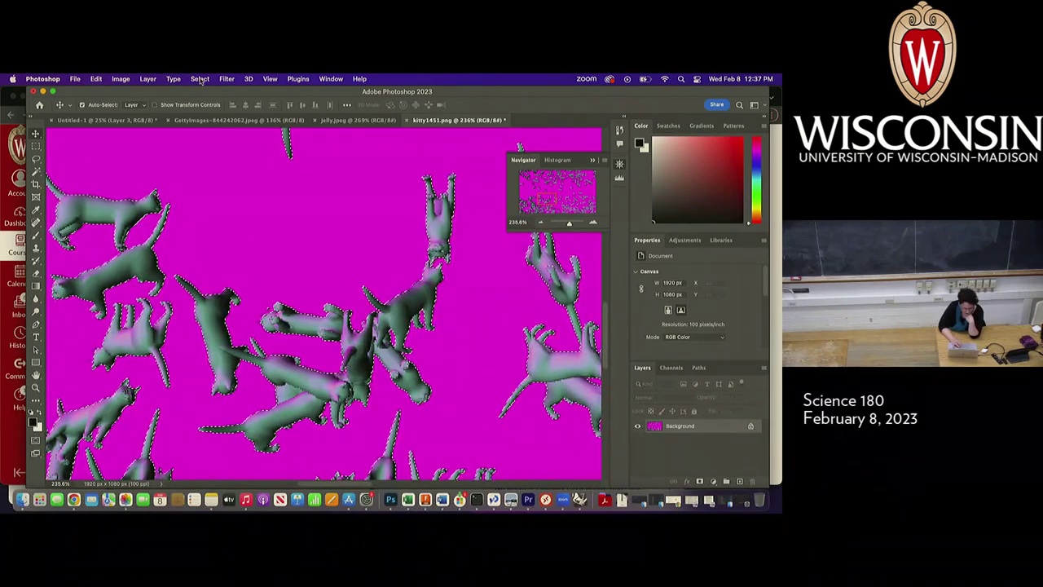
Contract the magenta background selection in kitty1451.png by 1 pixel.
left_click(200, 79)
mouse_move(243, 223)
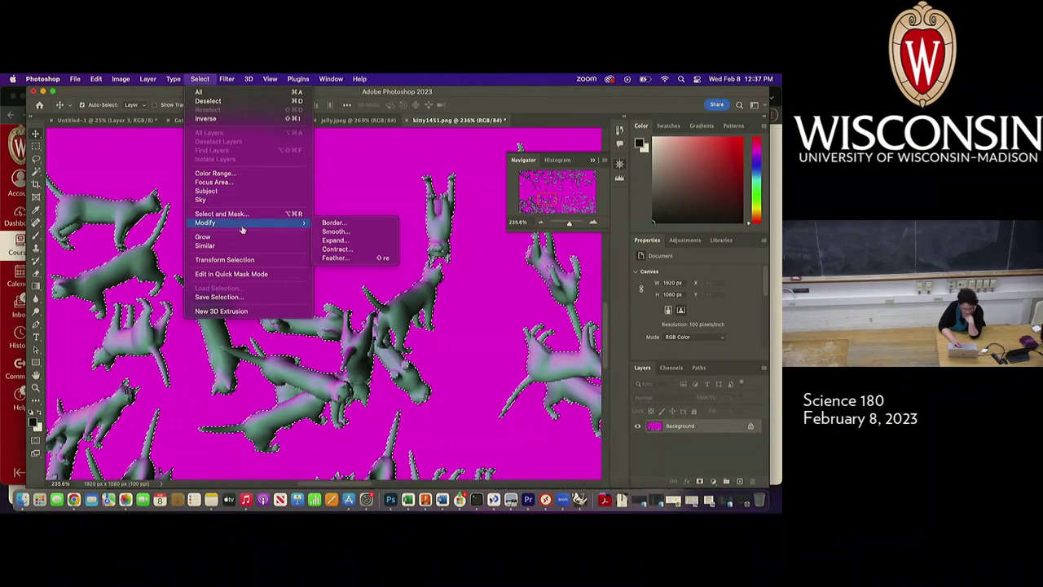
left_click(339, 251)
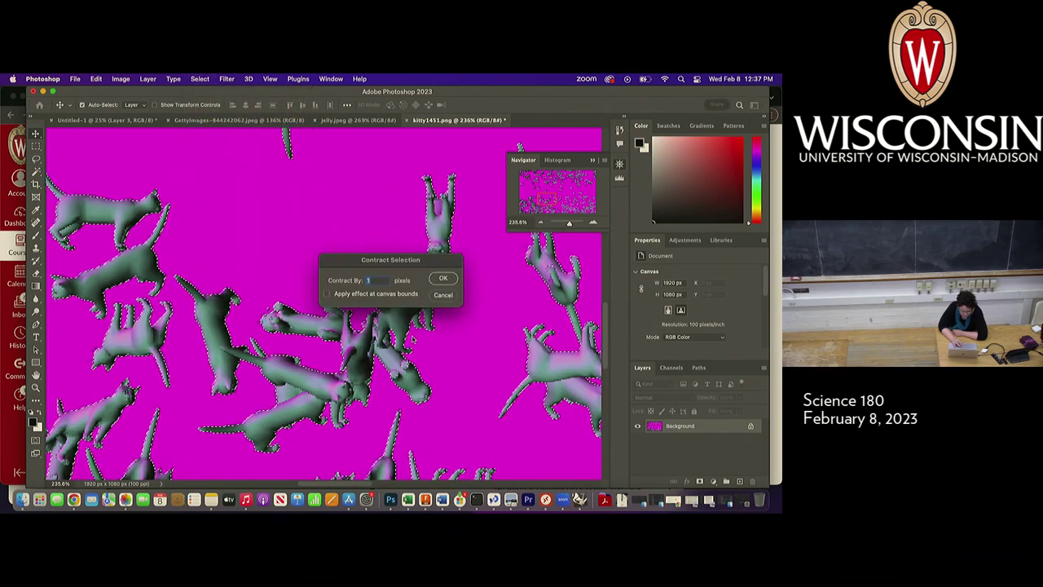
left_click_drag(356, 258, 243, 168)
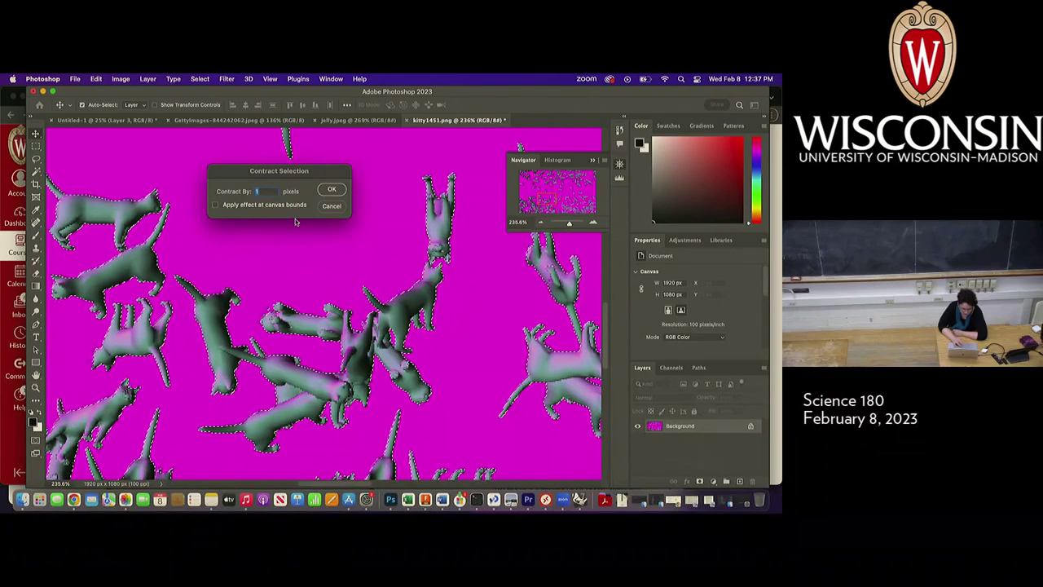
left_click(335, 193)
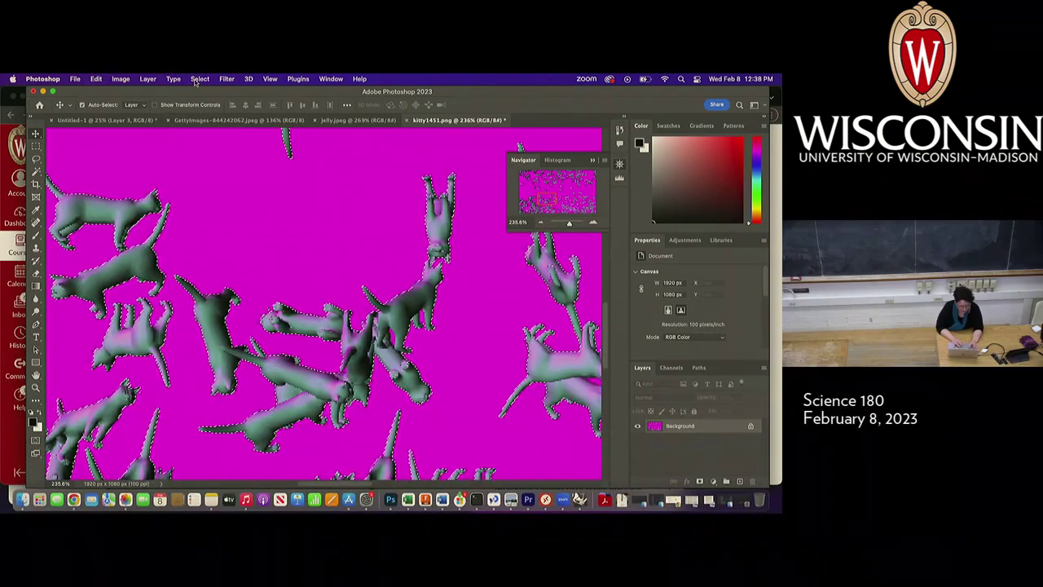
Try contracting the magenta background selection by a further 10 pixels, and undo that contraction.
left_click(190, 79)
mouse_move(244, 223)
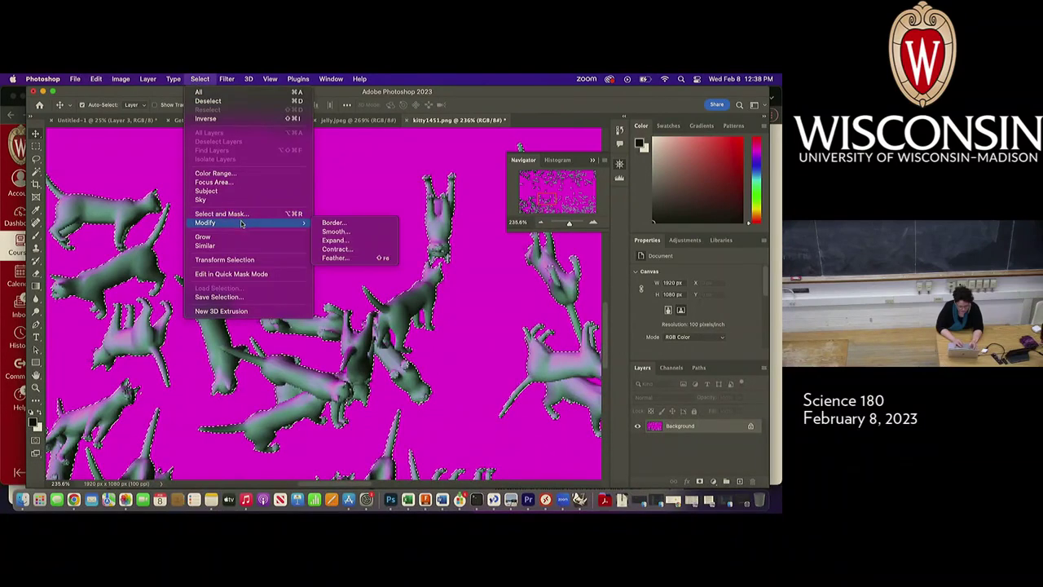
left_click(333, 250)
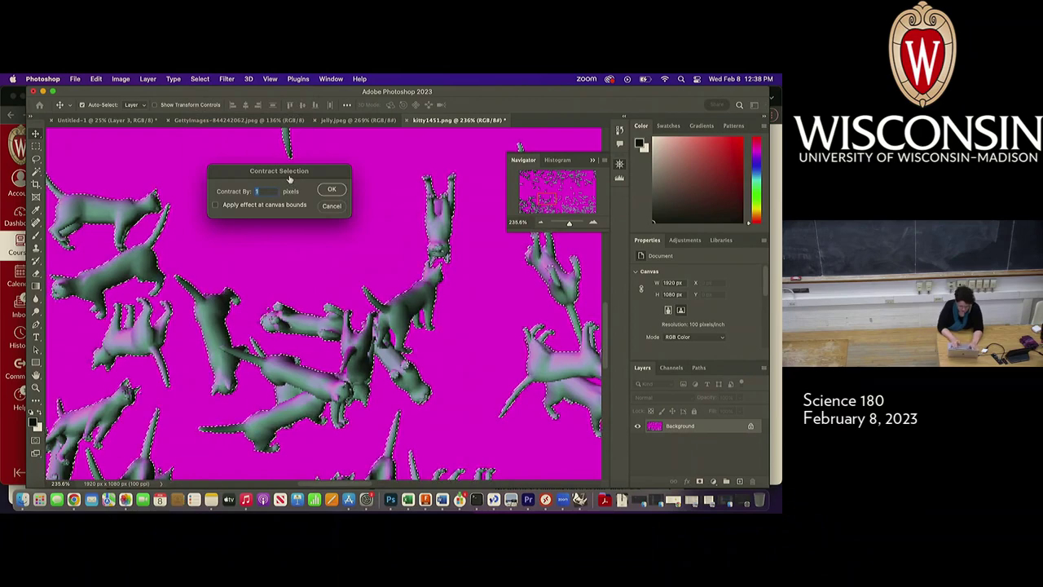
type("10")
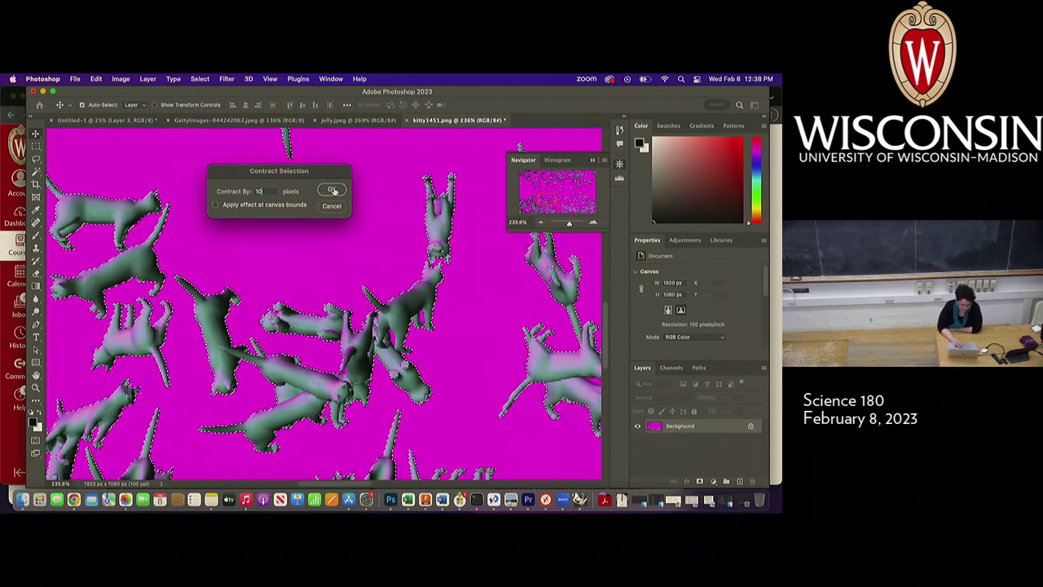
left_click(333, 190)
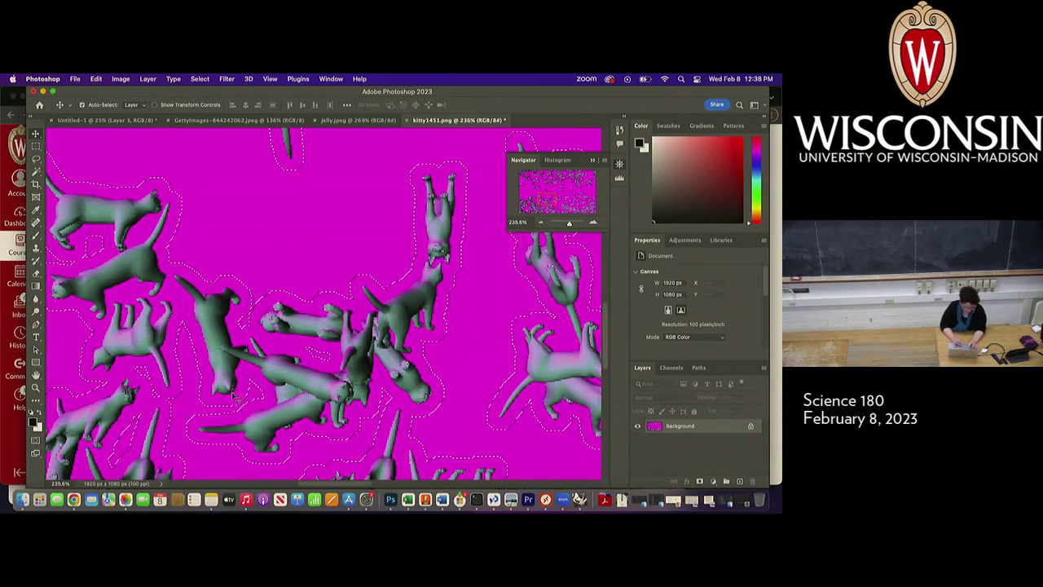
key("super+z")
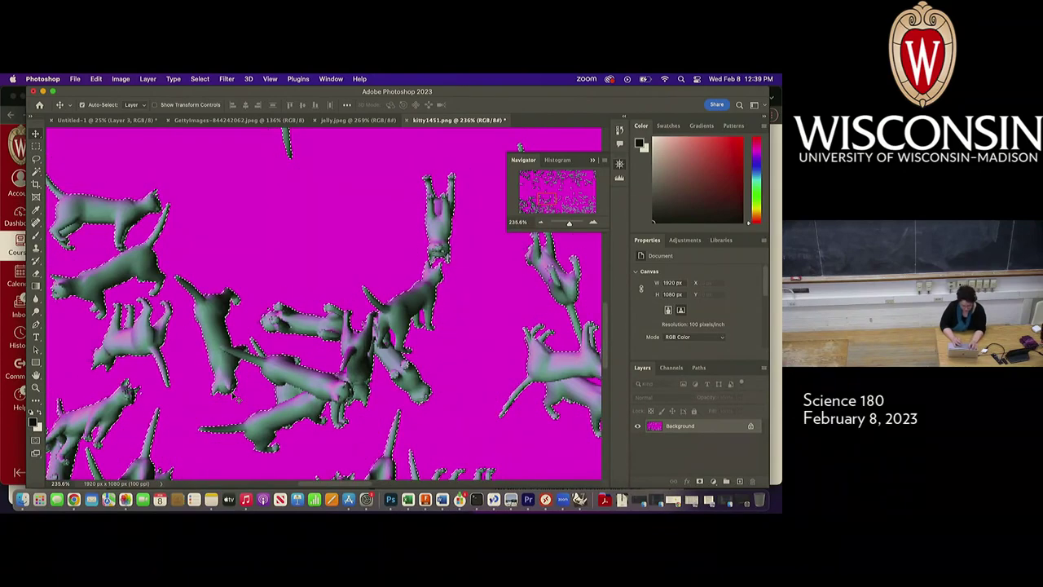
In jelly.jpeg, select the blue water around the jellyfish with the Magic Wand, adding further blue areas in Add to Selection mode.
left_click(353, 121)
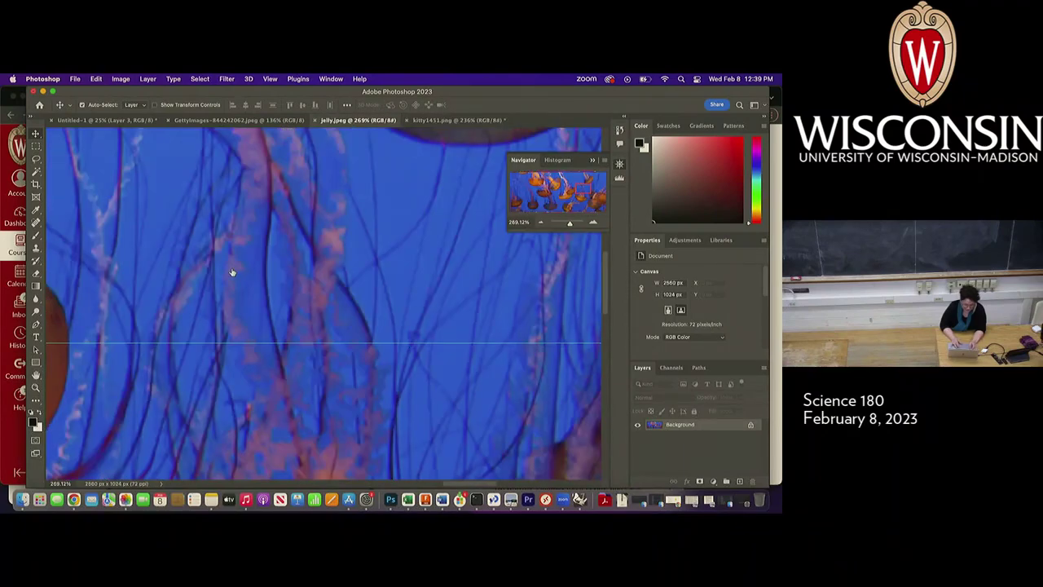
scroll(231, 271, "down", 10)
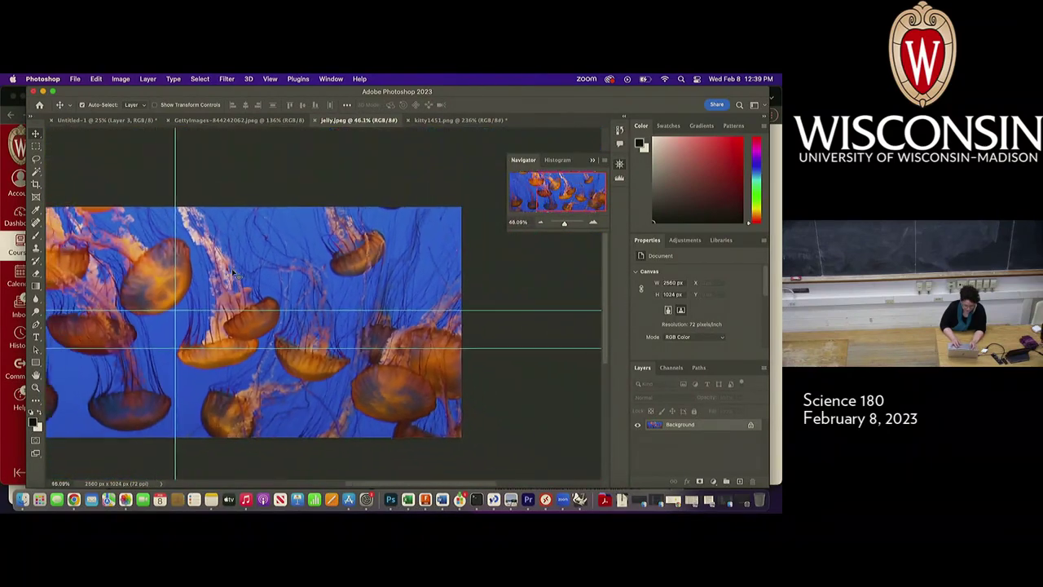
scroll(234, 272, "down", 2)
scroll(233, 272, "left", 5)
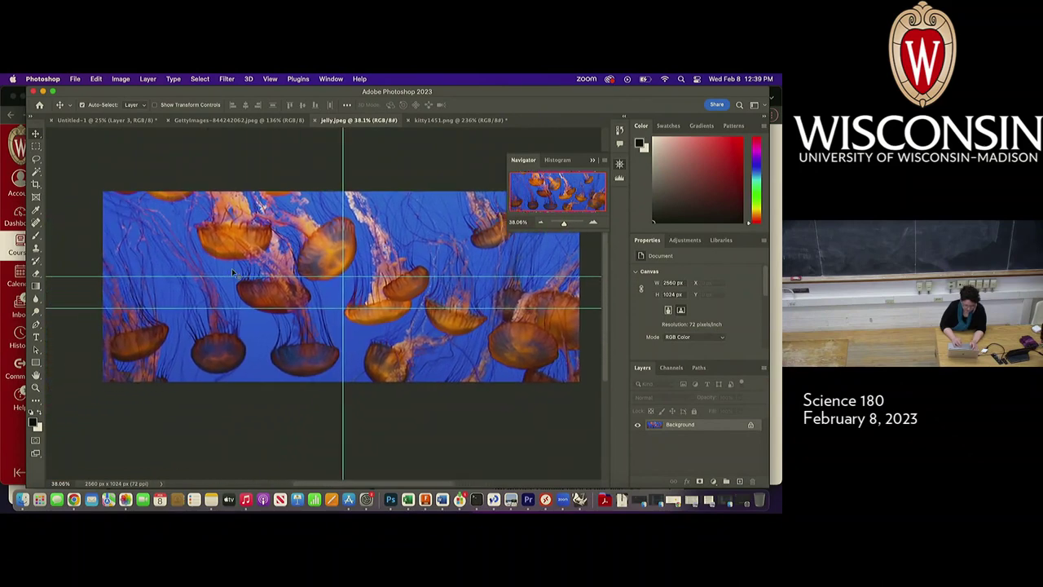
scroll(233, 273, "right", 5)
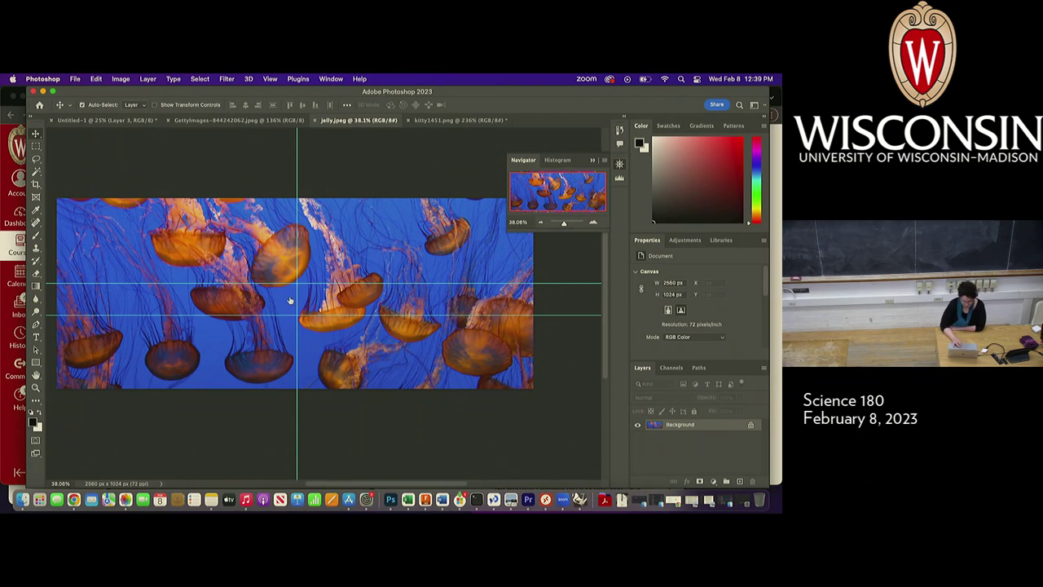
left_click(36, 172)
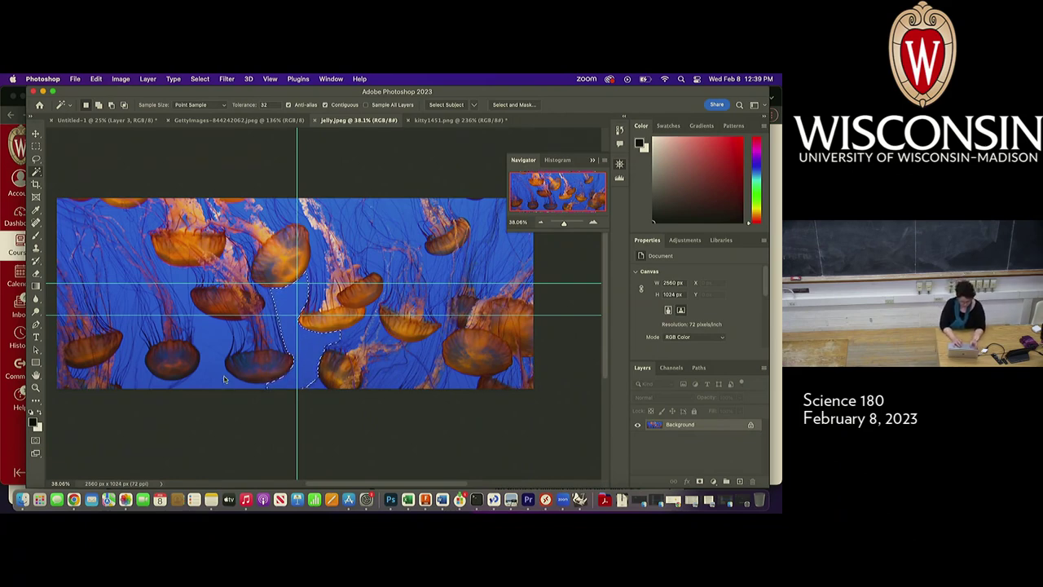
key("shift")
left_click(227, 386, "shift")
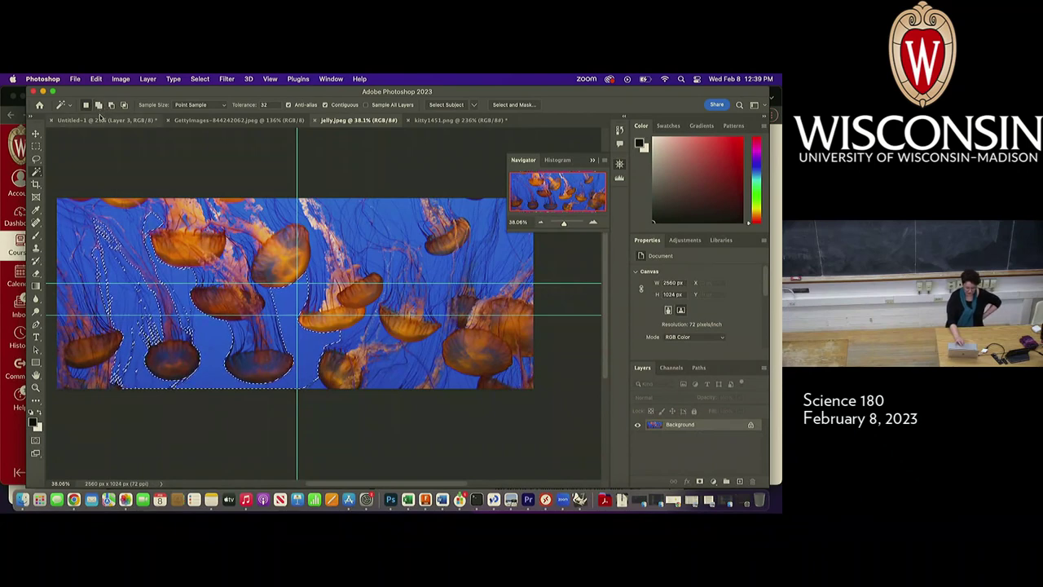
left_click(98, 106)
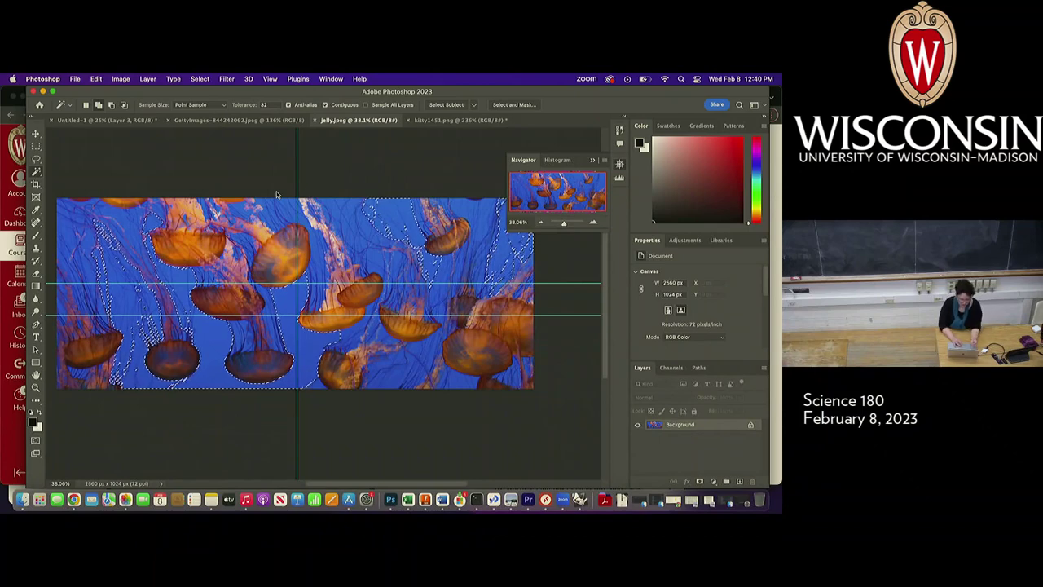
left_click(122, 79)
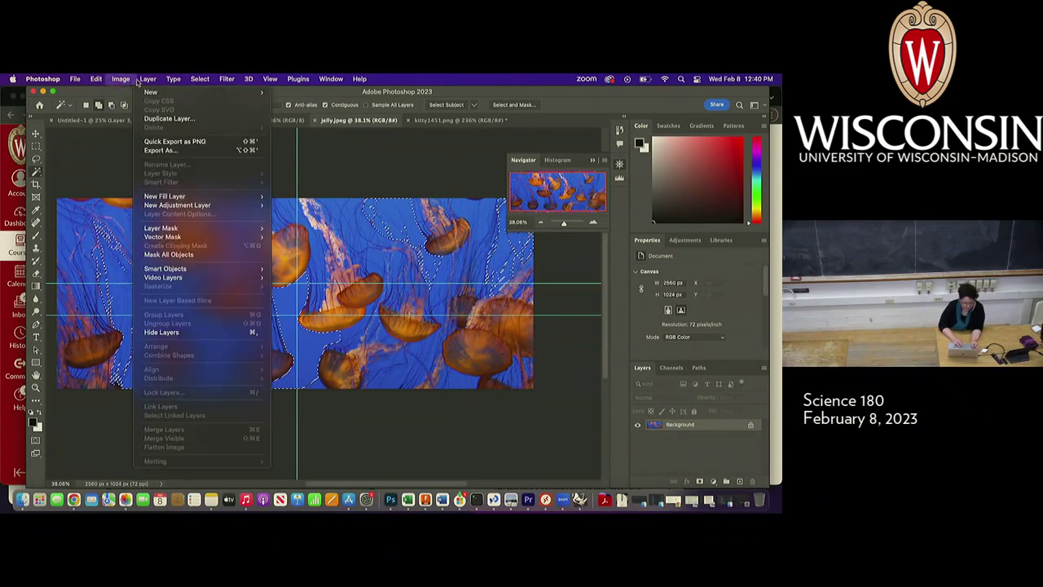
mouse_move(209, 78)
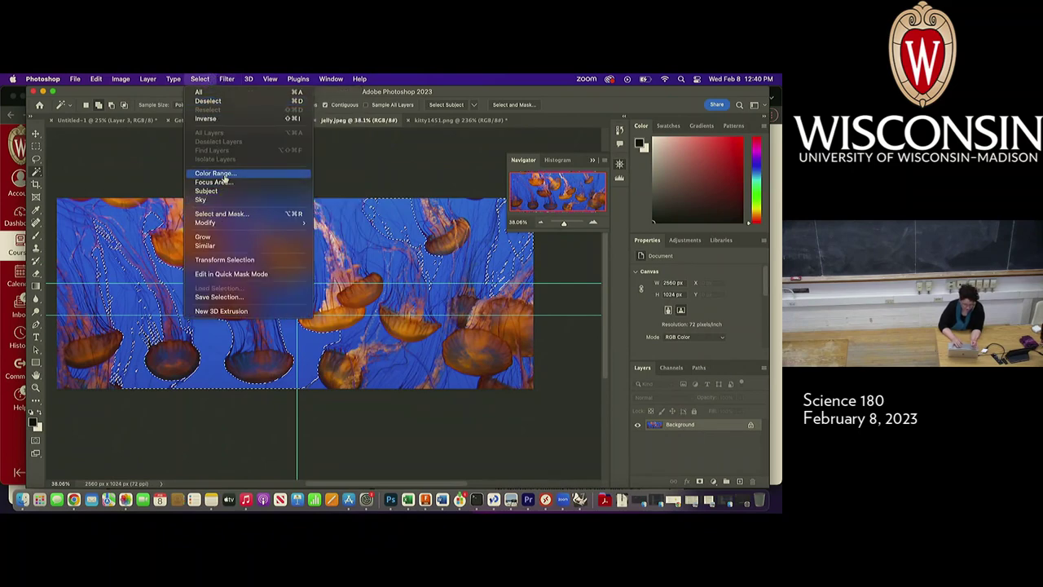
left_click(198, 82)
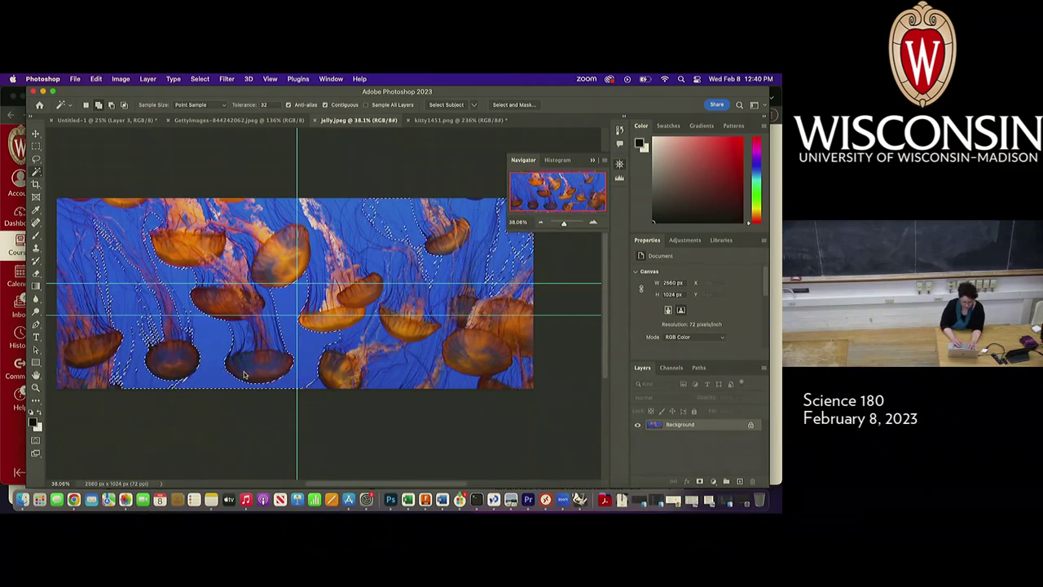
Replace the current selection in jelly.jpeg with a Color Range selection of the blue water, using a fuzziness of 48.
key("super+d")
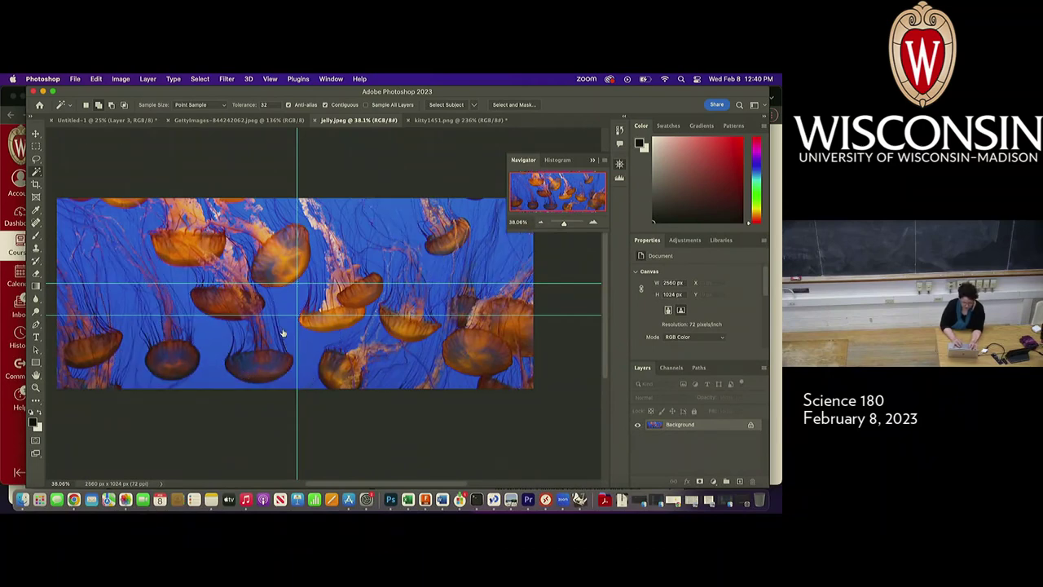
left_click(196, 79)
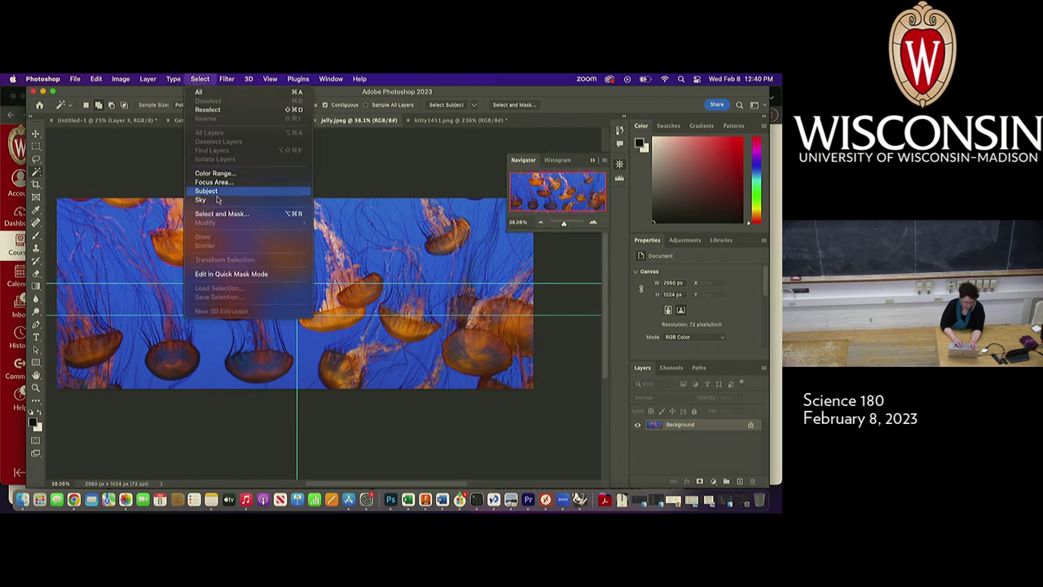
left_click(222, 176)
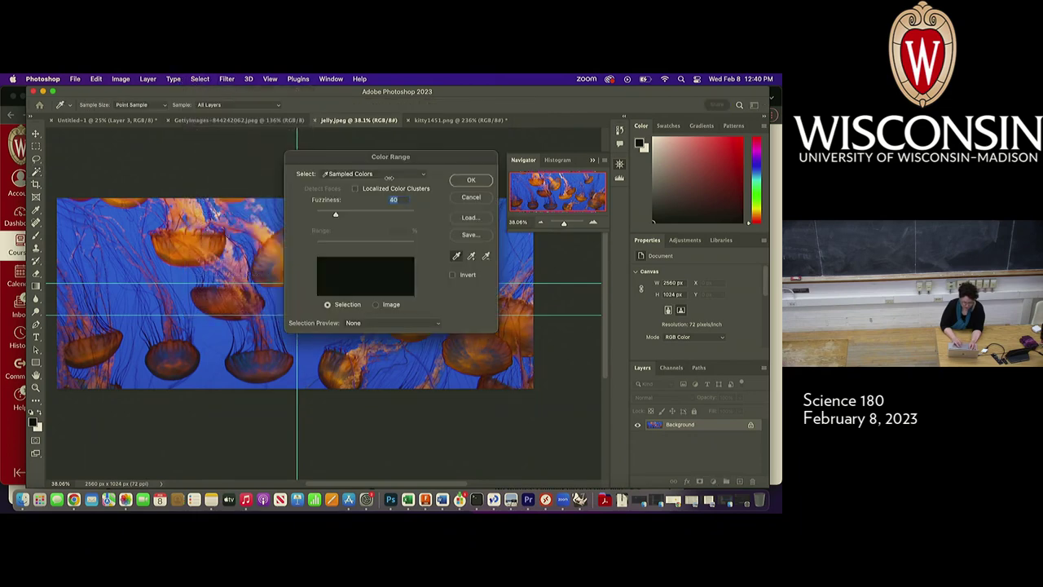
left_click_drag(444, 158, 539, 267)
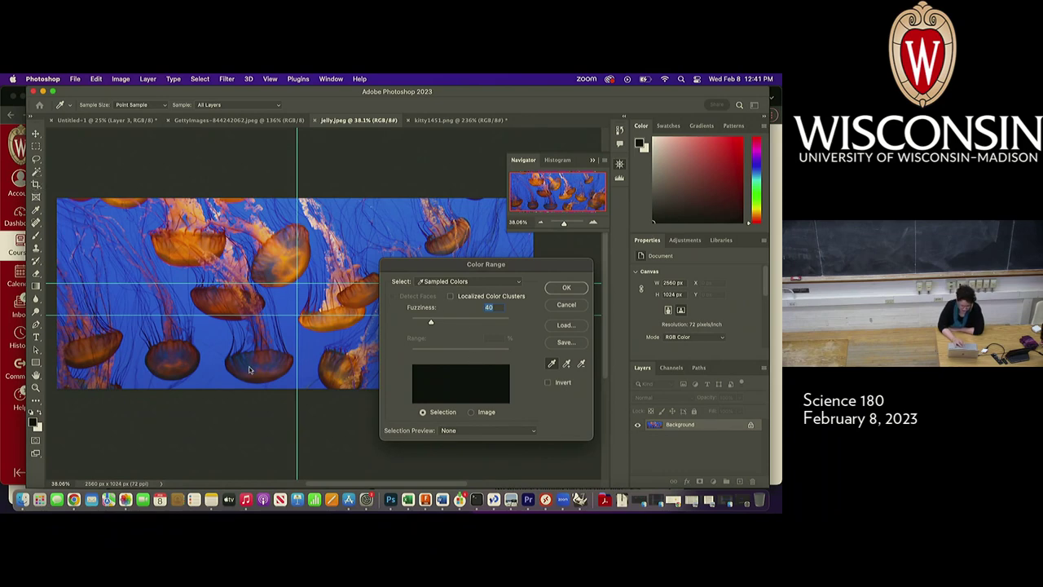
left_click(212, 328)
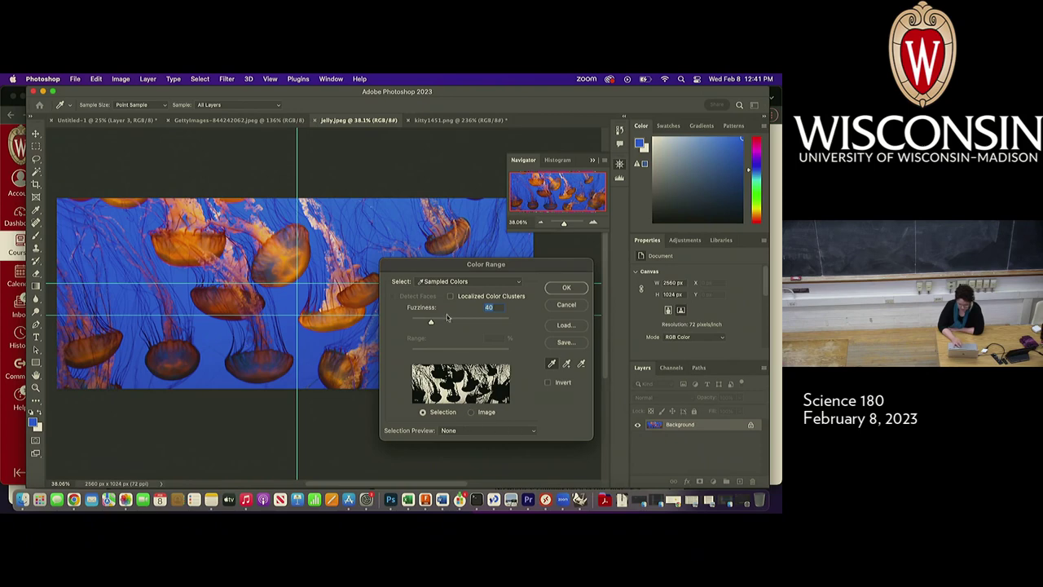
mouse_move(431, 324)
left_mouse_down()
mouse_move(445, 323)
mouse_move(435, 324)
left_mouse_up()
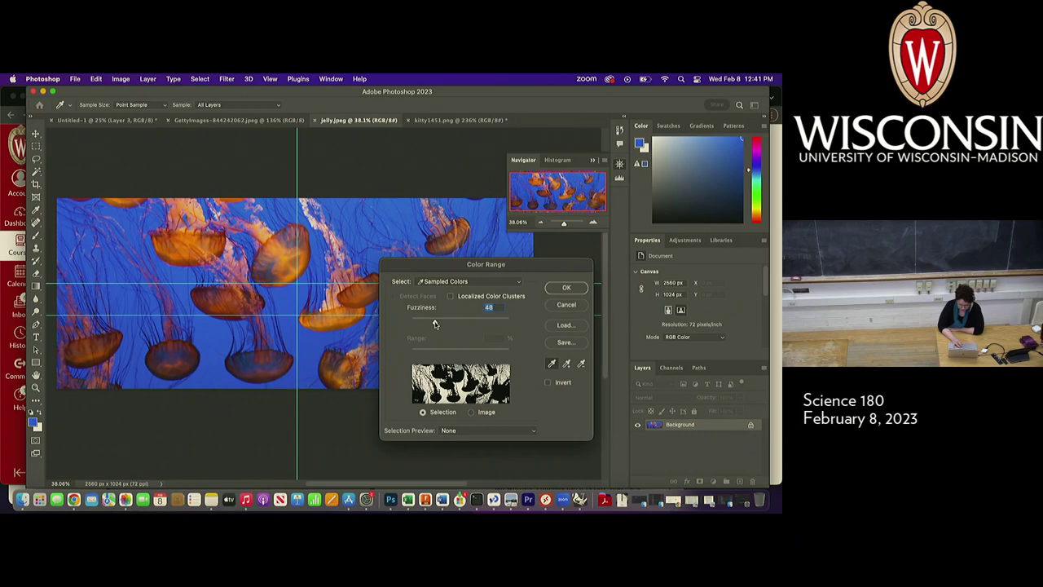
left_click(472, 412)
left_click(423, 413)
left_click(566, 289)
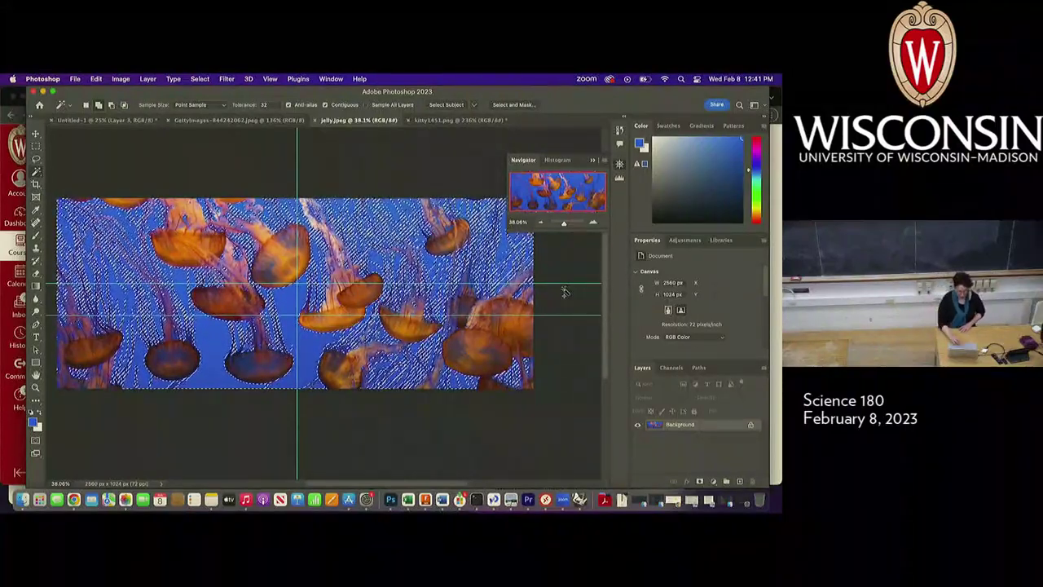
Add a layer mask to the jellyfish image that hides the selected blue water.
left_click(147, 79)
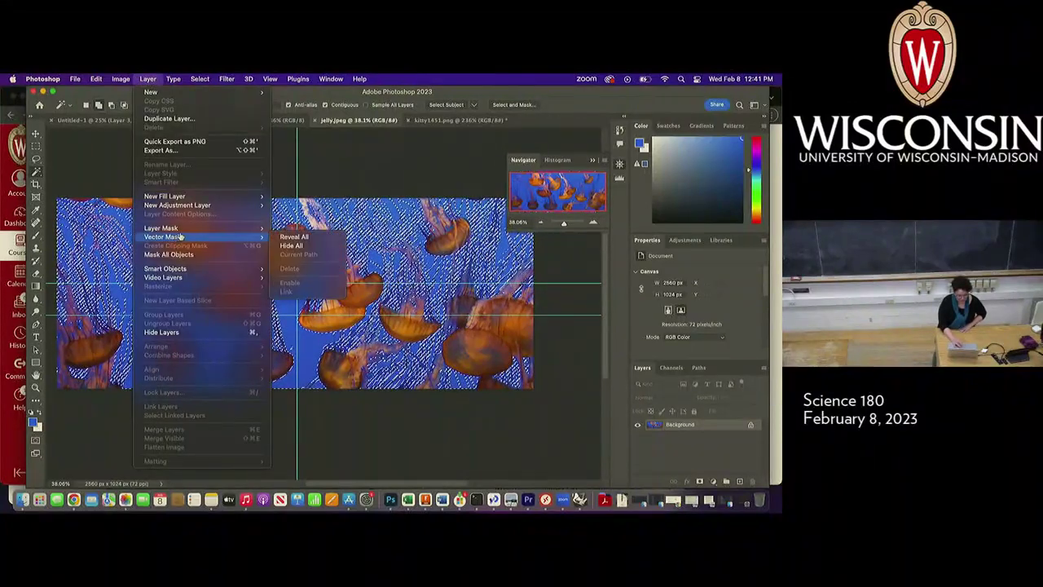
mouse_move(193, 230)
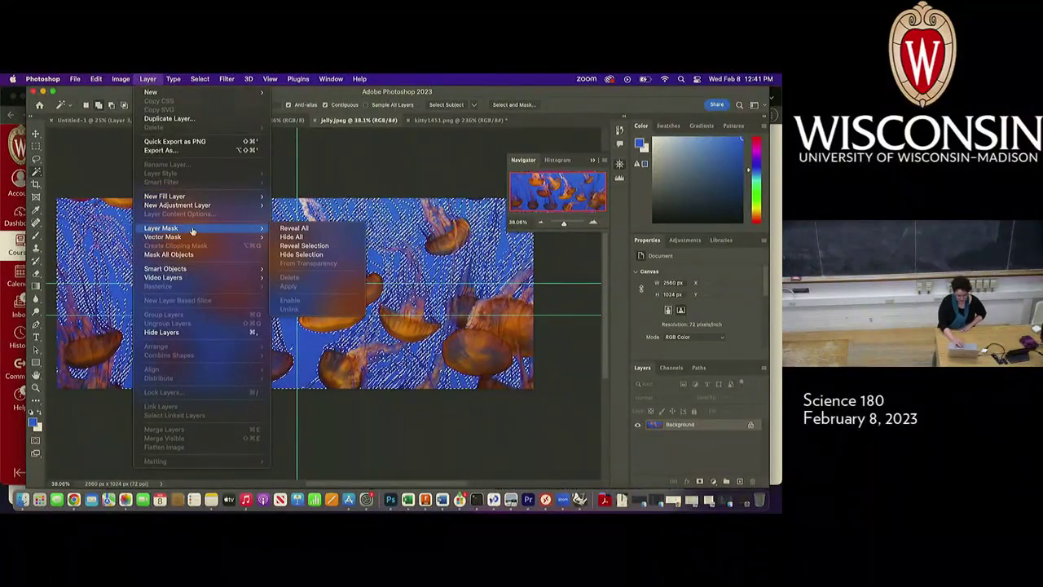
left_click(307, 254)
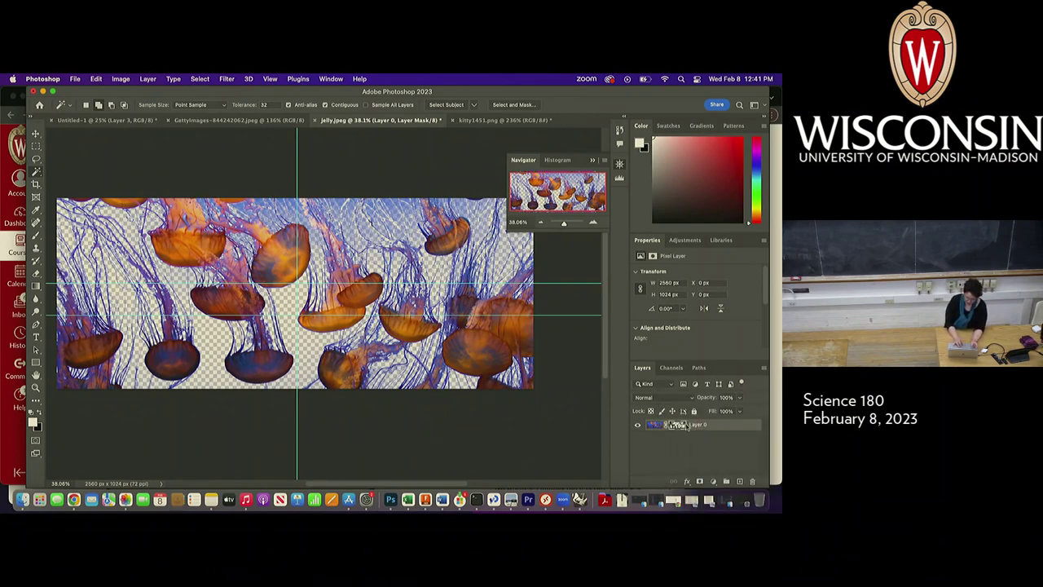
Copy the masked jellyfish layer into the upper part of the Untitled-1 collage, leaving nothing selected.
left_click_drag(699, 426, 242, 200)
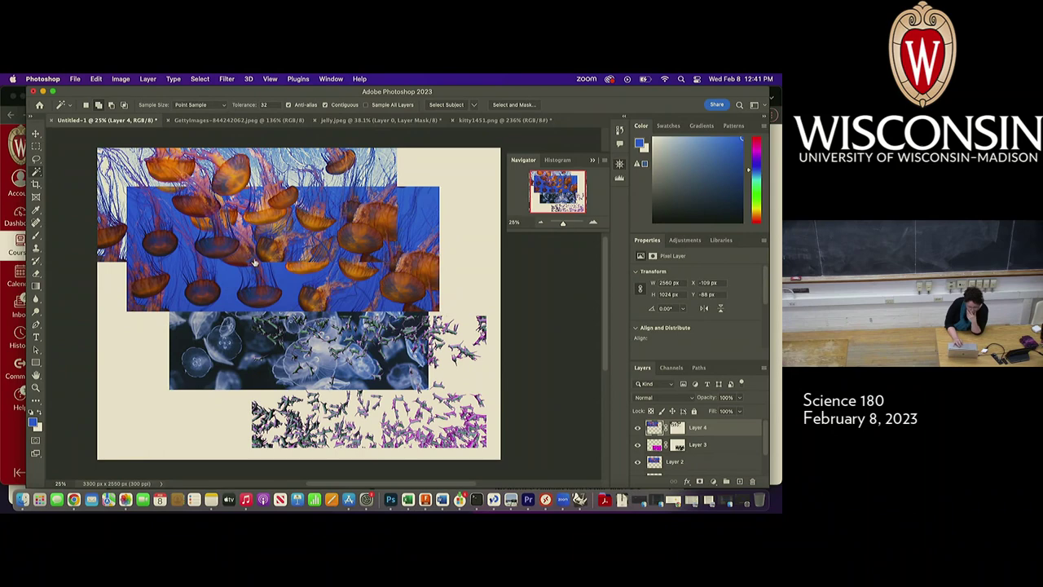
left_click(224, 252)
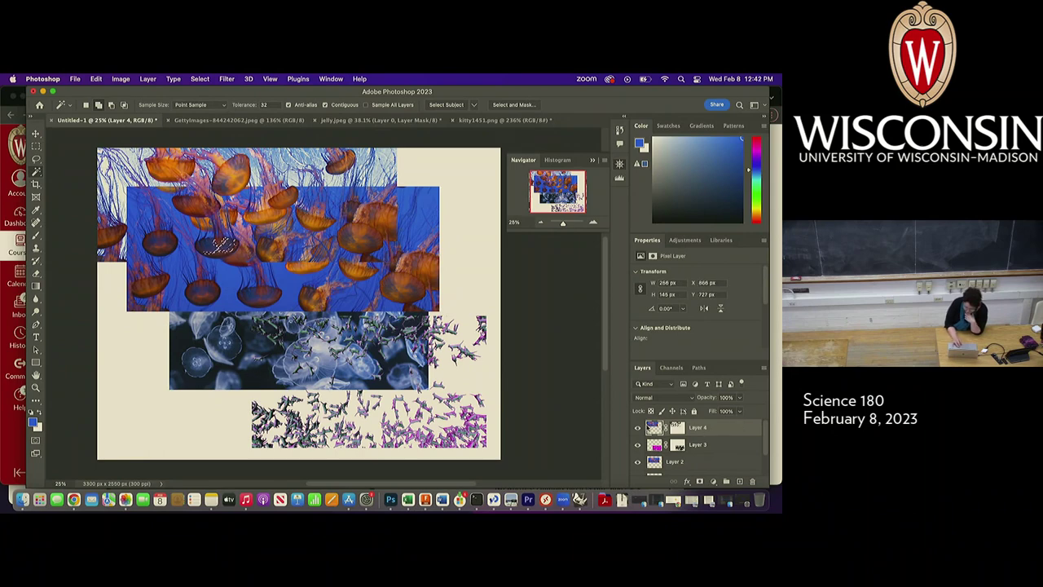
key("super+d")
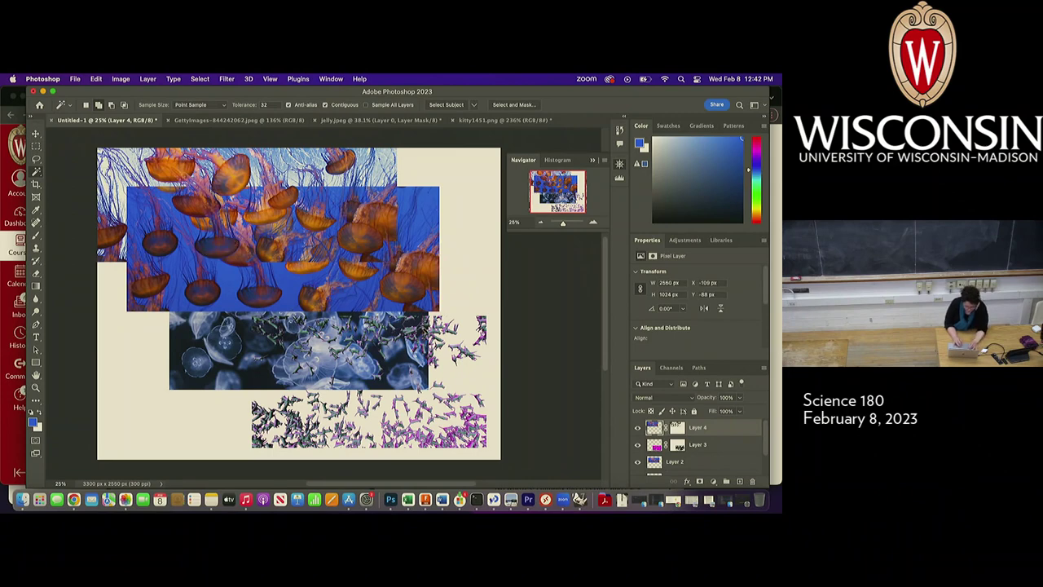
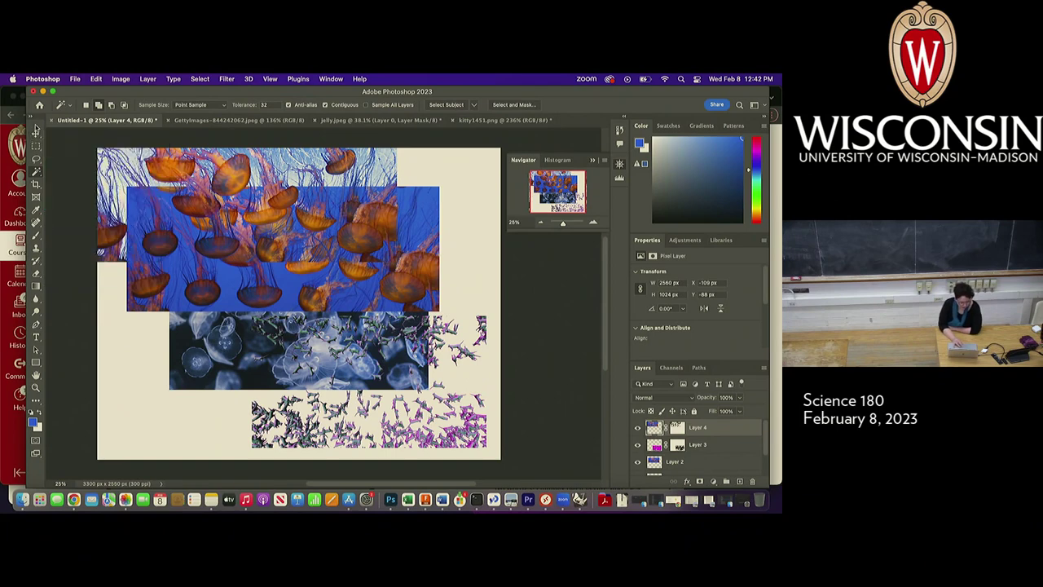
Move the masked jellyfish layer over the dark jellyfish photo and on to the canvas's bottom edge, at about X 611 px, Y 2317 px.
left_click(35, 133)
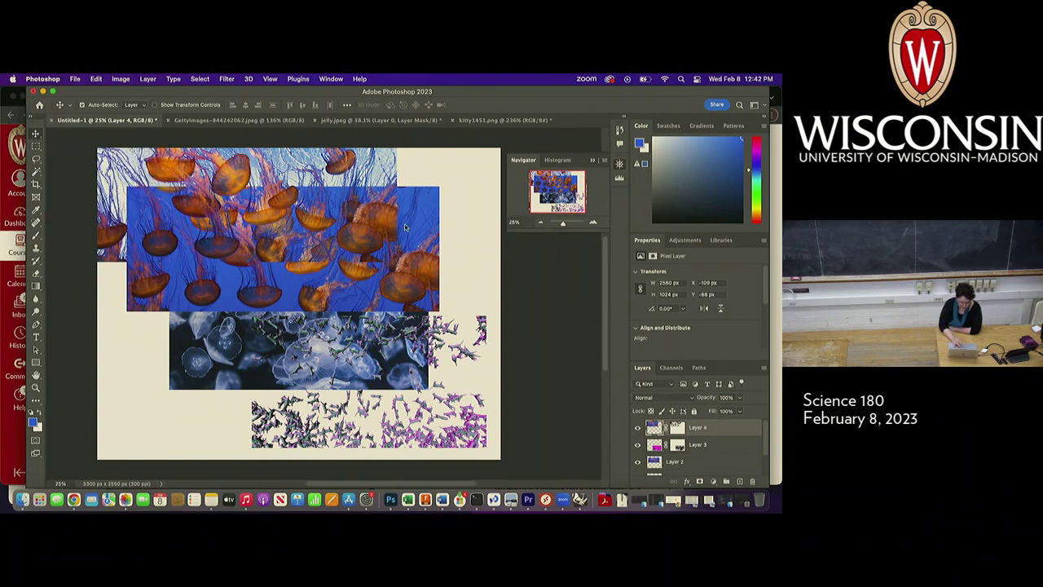
left_click_drag(385, 229, 464, 356)
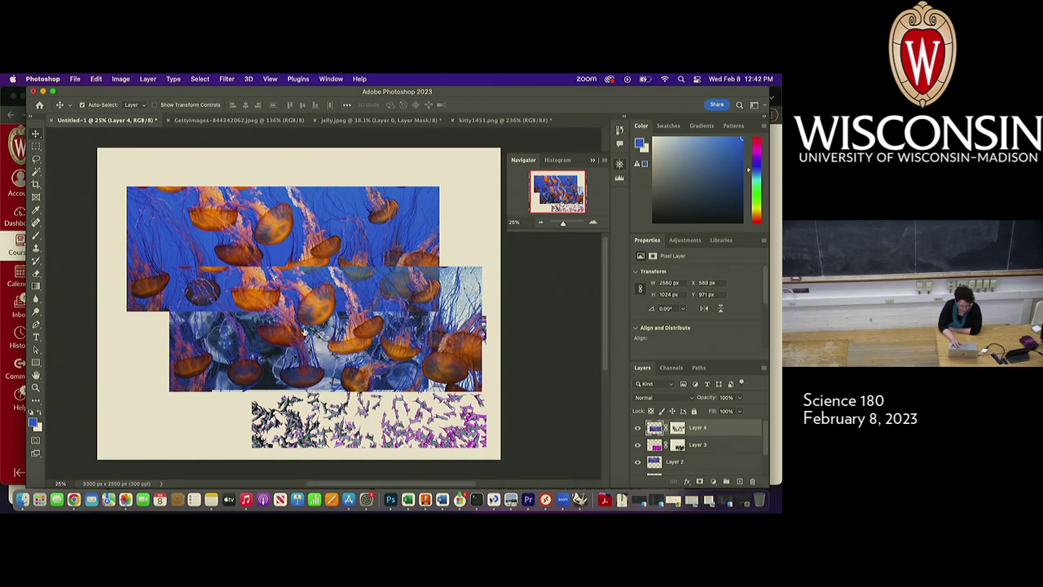
scroll(306, 332, "up", 8)
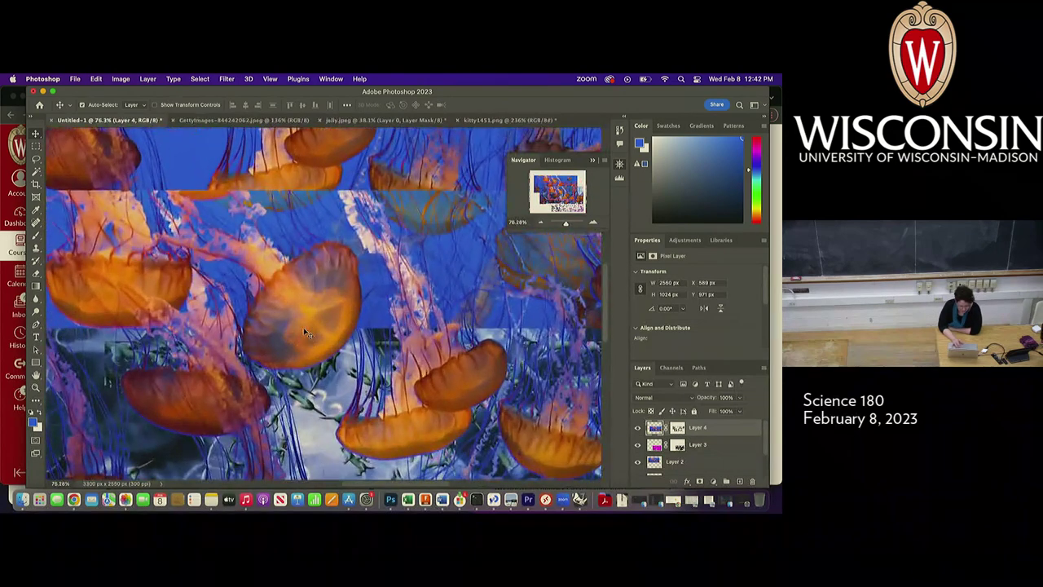
scroll(285, 306, "down", 3)
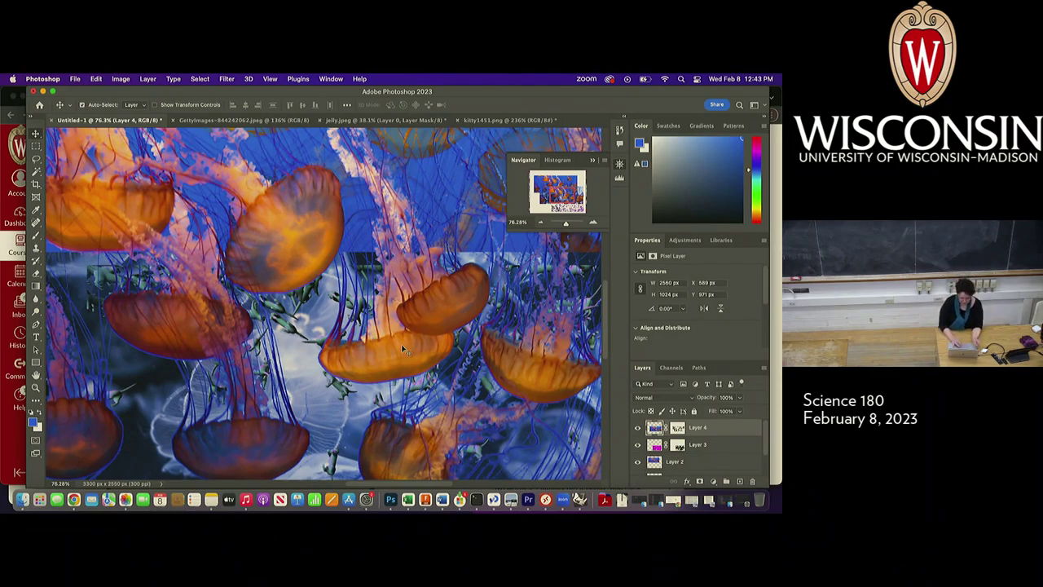
left_click_drag(404, 354, 356, 401)
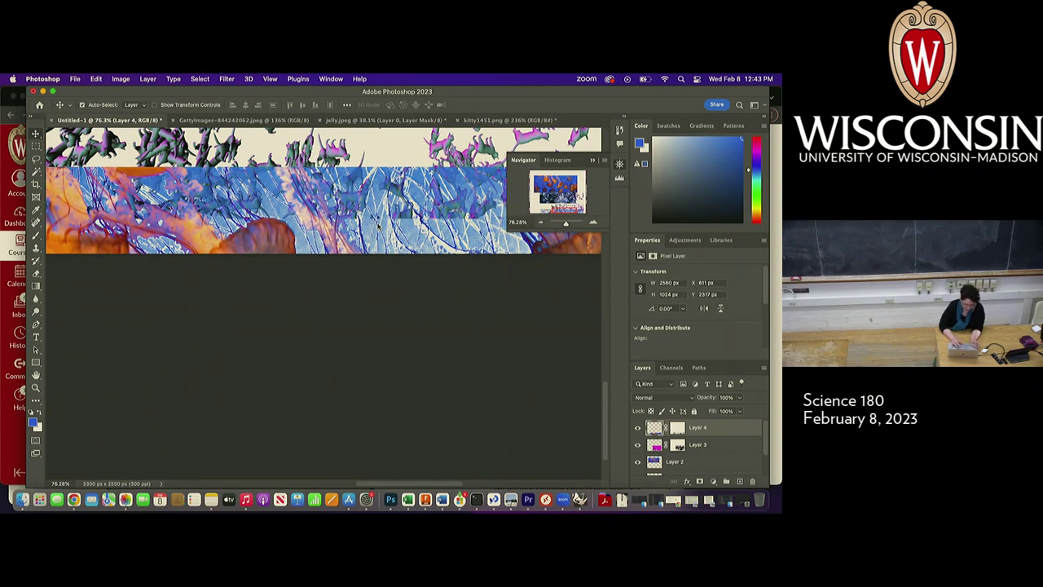
scroll(379, 224, "down", 10)
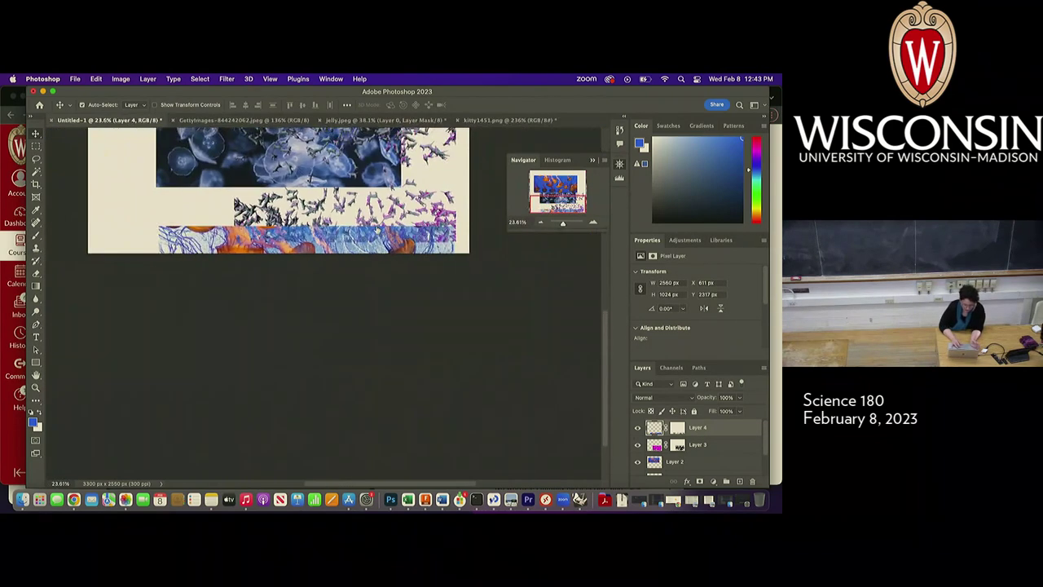
scroll(379, 231, "down", 2)
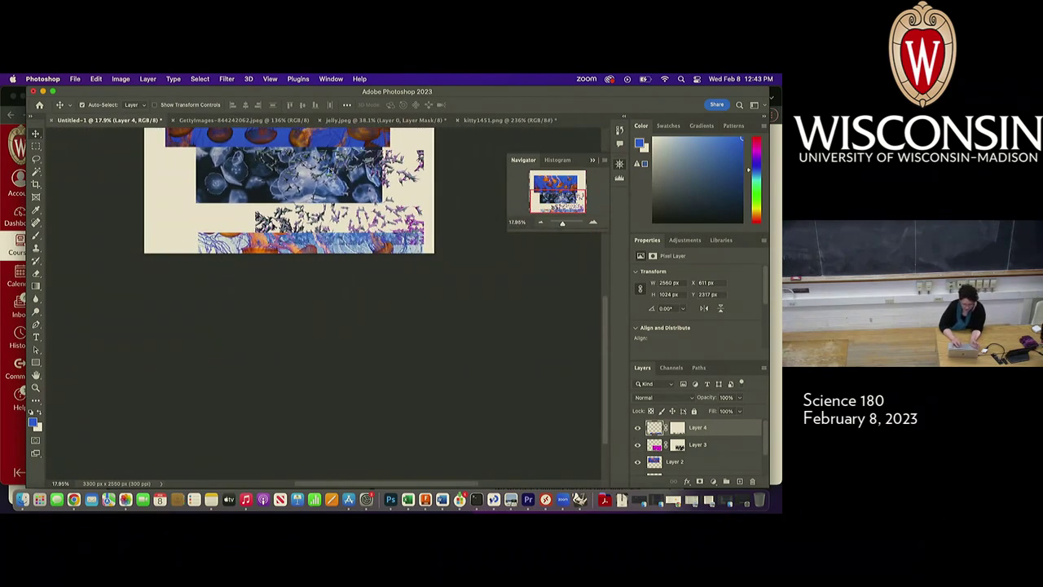
In kitty1451.png, paint loose blue brush strokes across the selected magenta background around the cats.
left_click(491, 120)
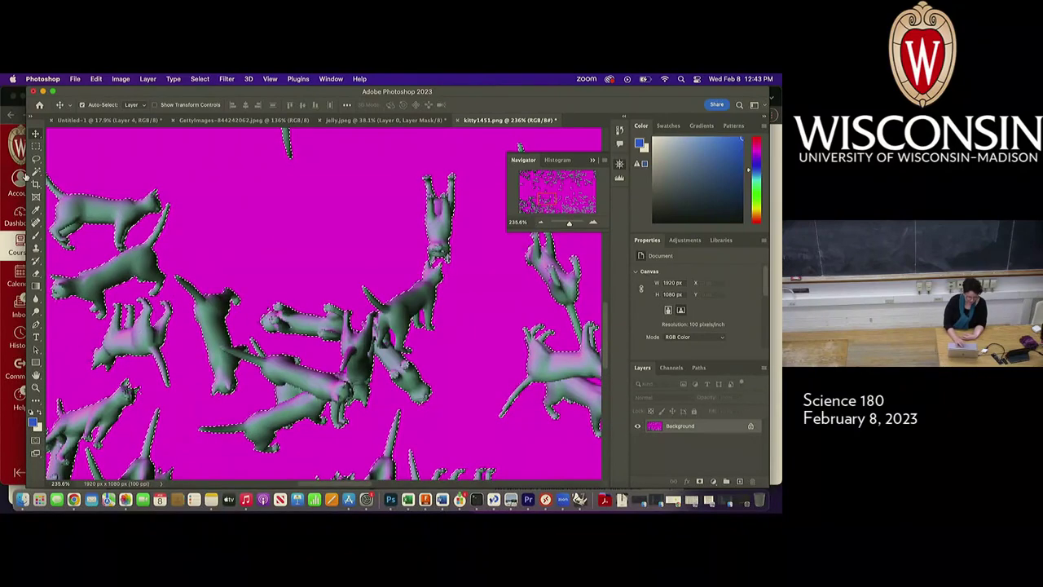
left_click(36, 234)
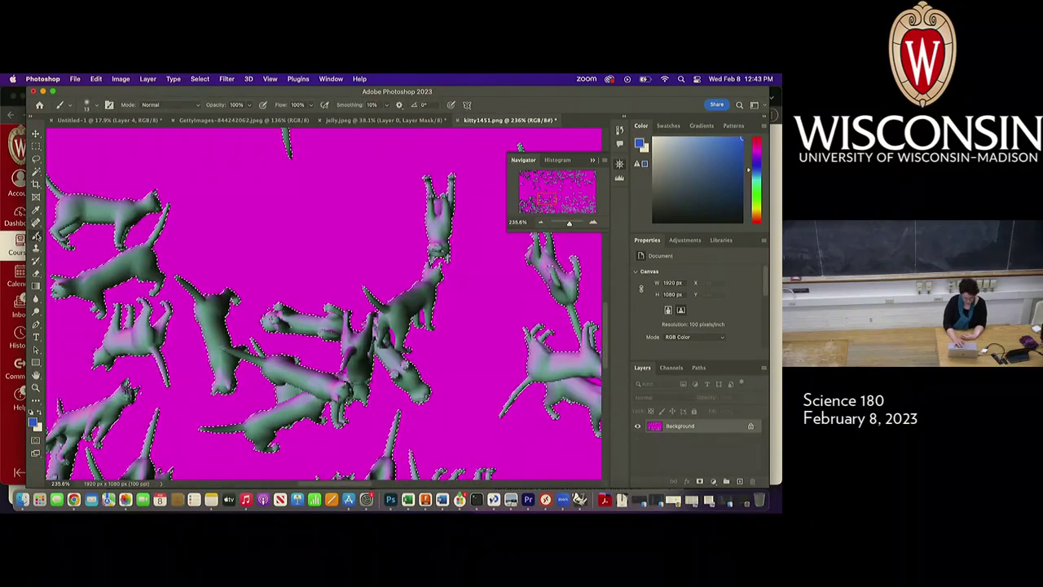
mouse_move(398, 209)
left_mouse_down()
mouse_move(293, 214)
mouse_move(383, 239)
mouse_move(277, 282)
left_mouse_up()
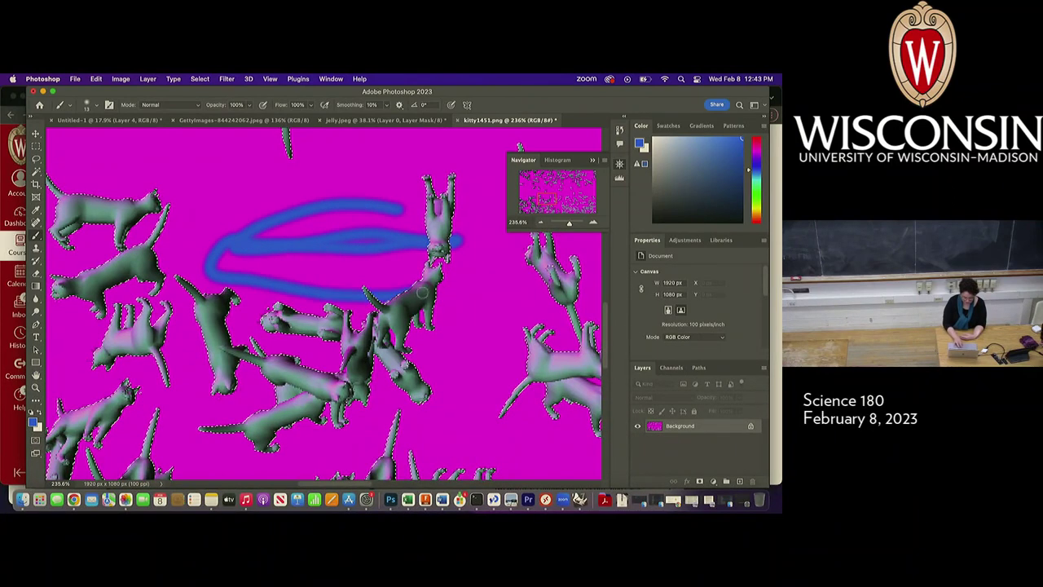
mouse_move(422, 291)
left_mouse_down()
mouse_move(534, 295)
mouse_move(312, 342)
left_mouse_up()
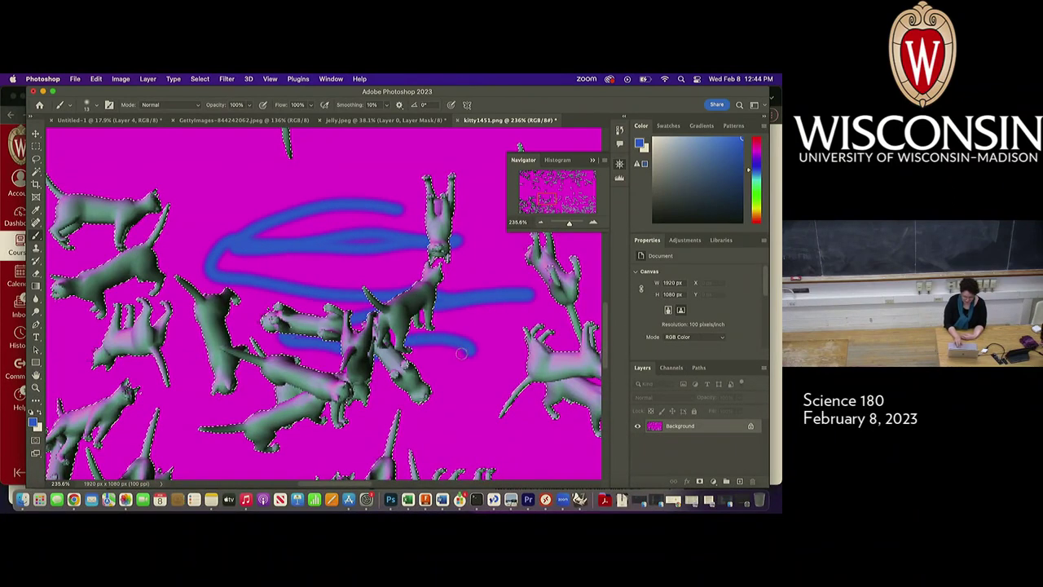
left_click_drag(462, 353, 136, 390)
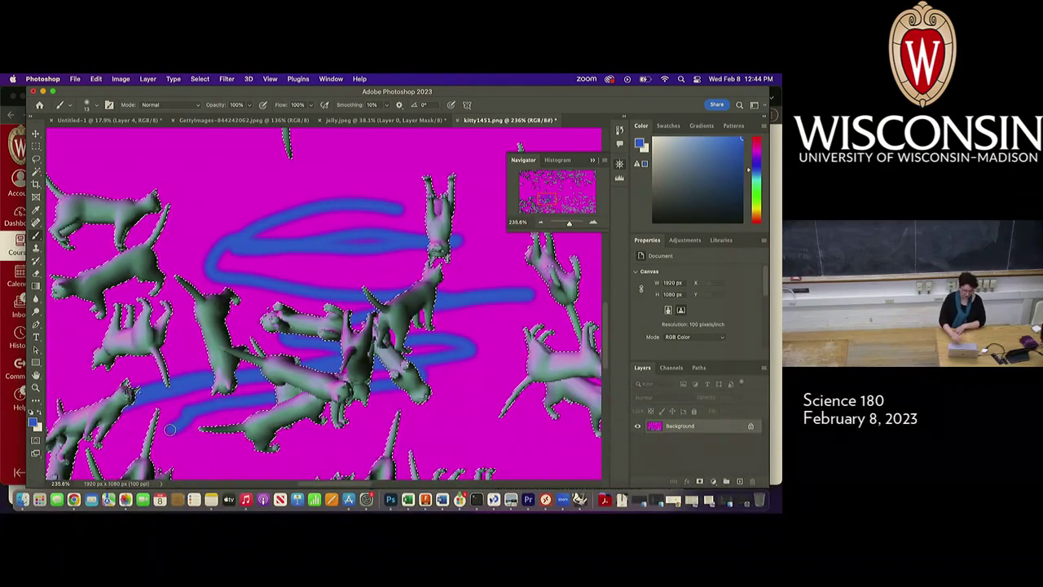
Invert the selection in kitty1451.png to select the cats instead of the magenta background.
left_click(202, 80)
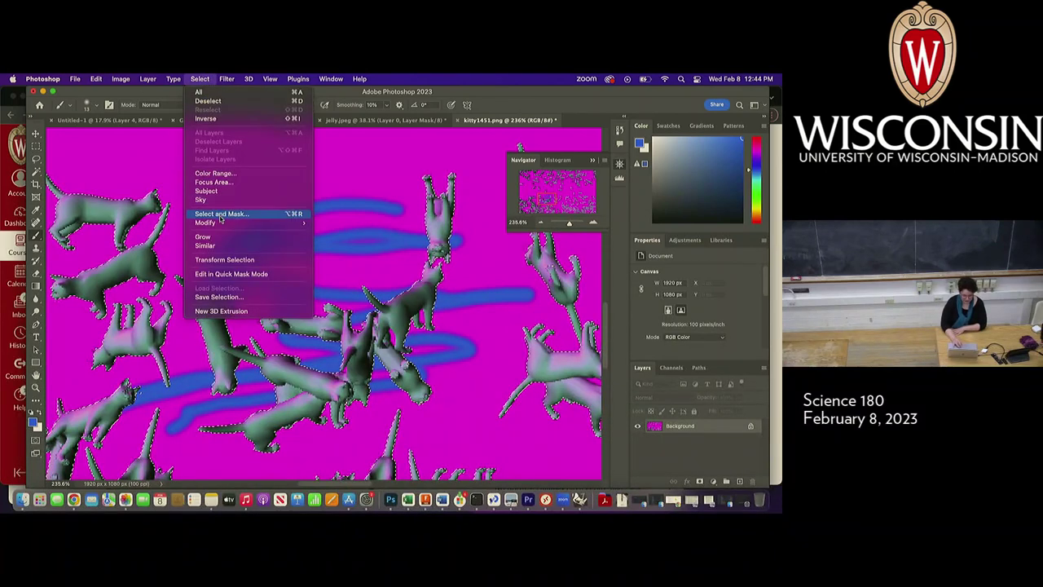
mouse_move(220, 226)
left_click(218, 120)
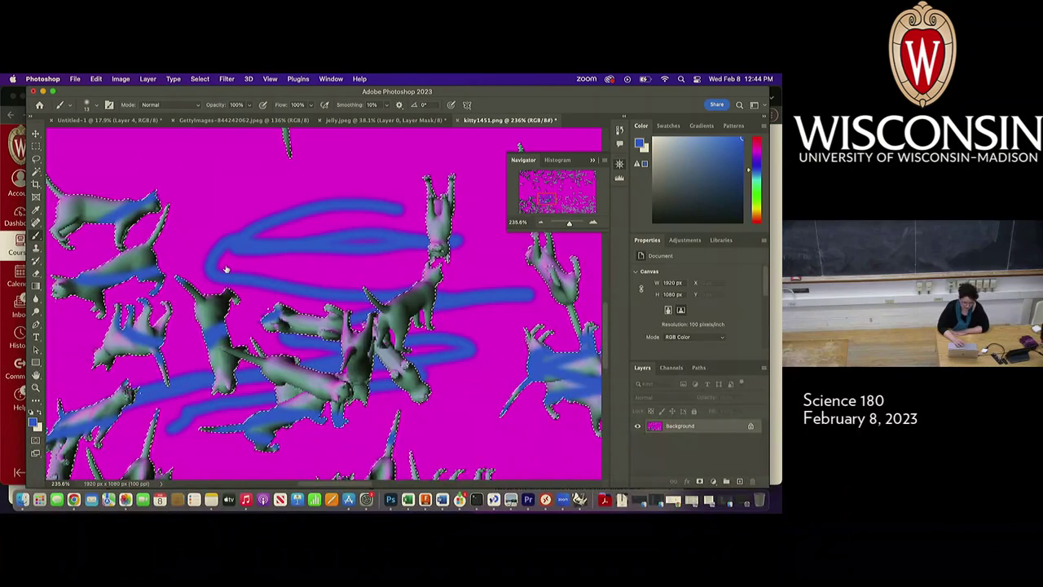
left_click(200, 78)
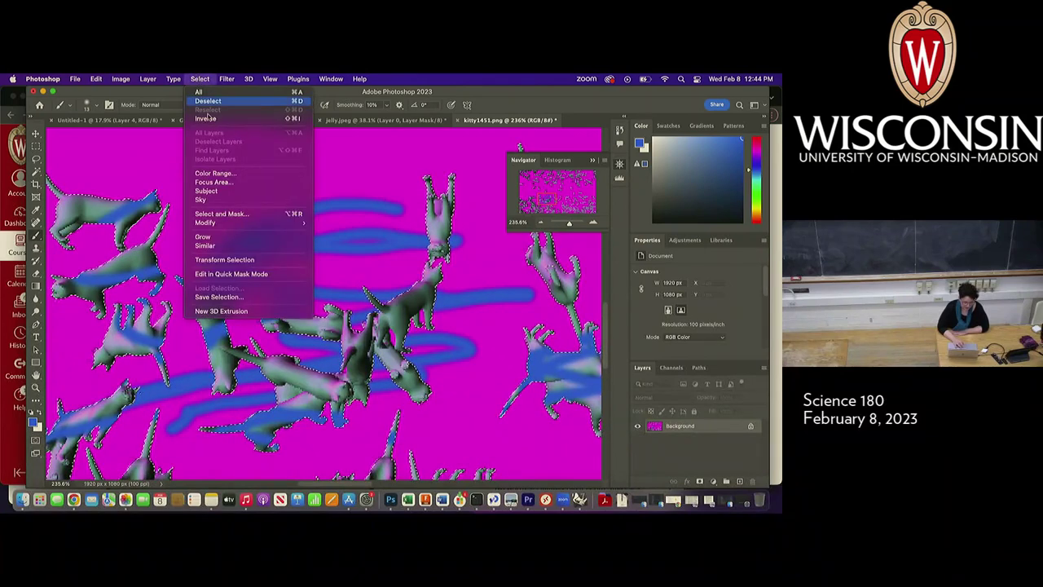
mouse_move(219, 227)
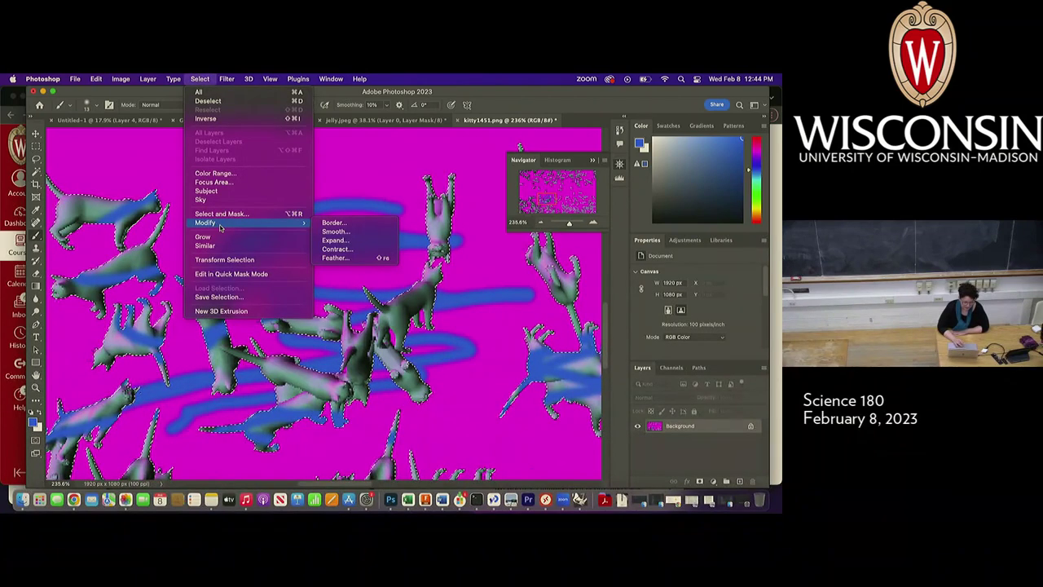
left_click(203, 78)
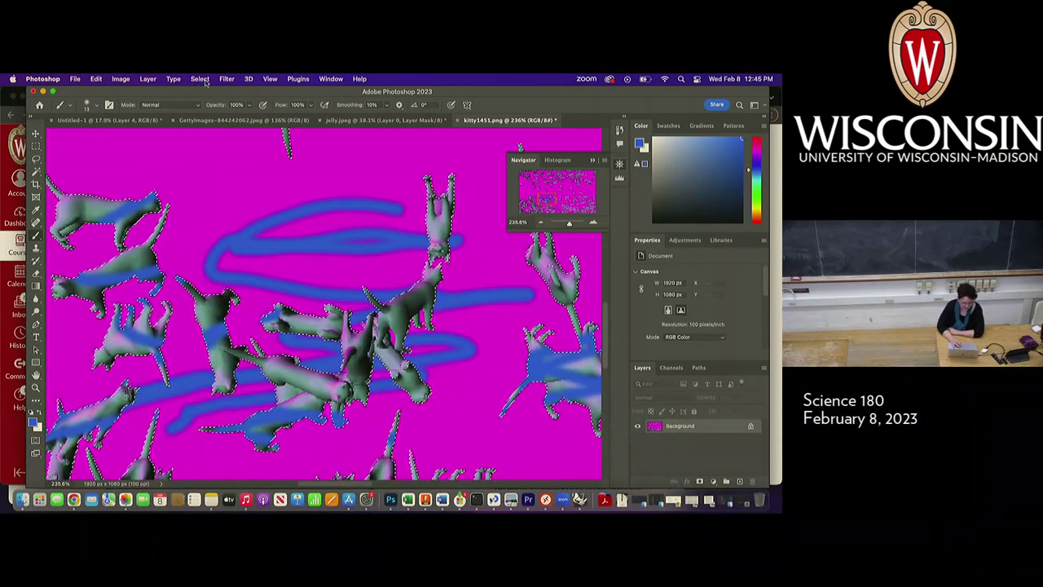
Save the cat selection in kitty1451.png as a new channel named "catz".
left_click(201, 80)
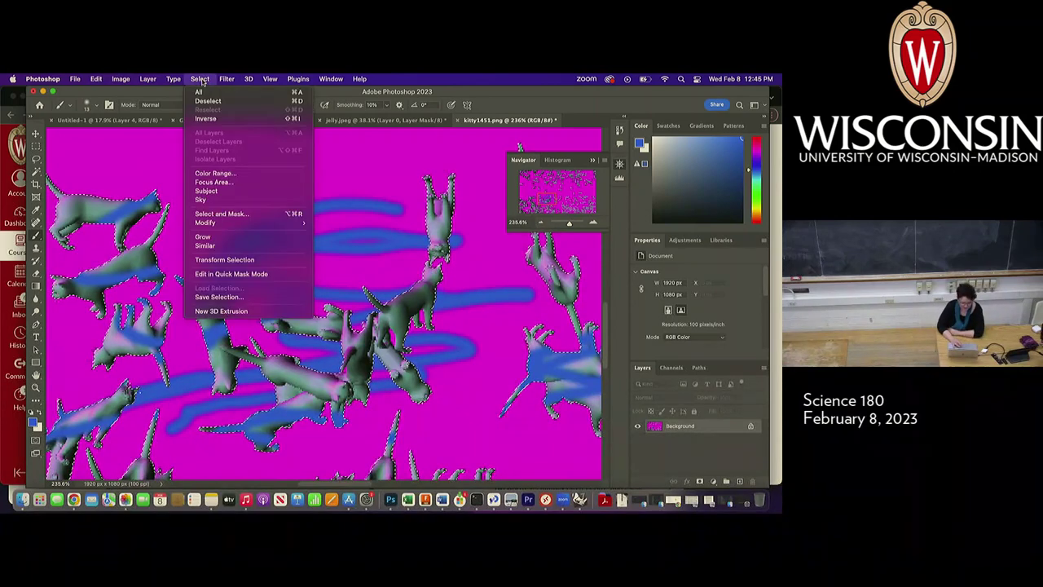
left_click(217, 298)
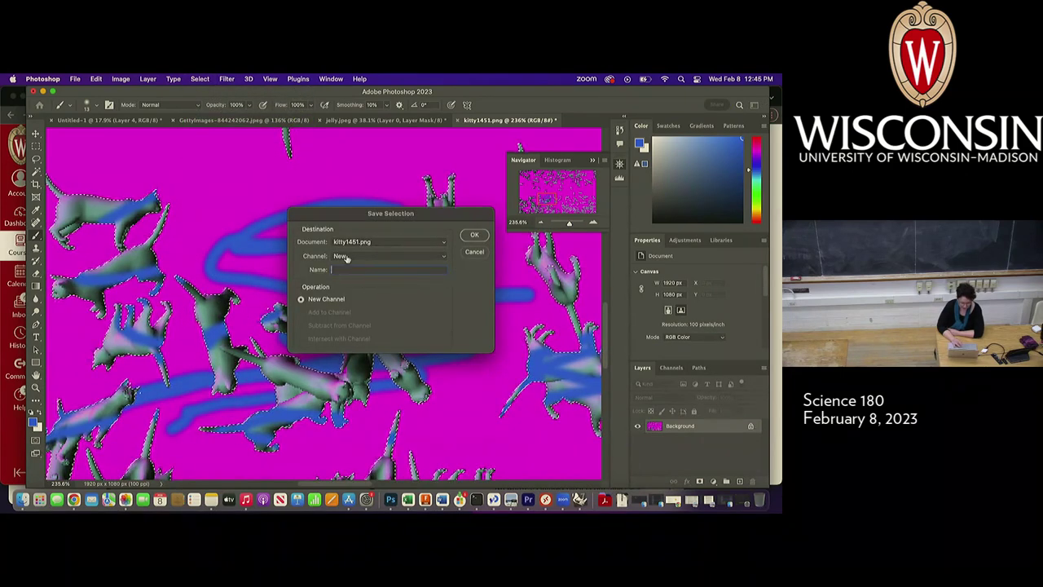
type("catz")
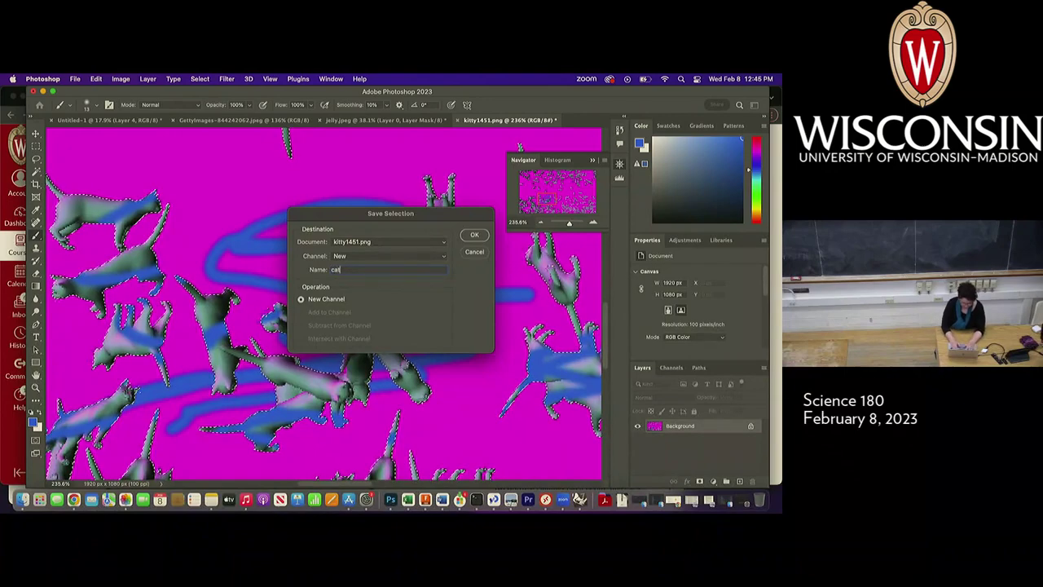
left_click(472, 236)
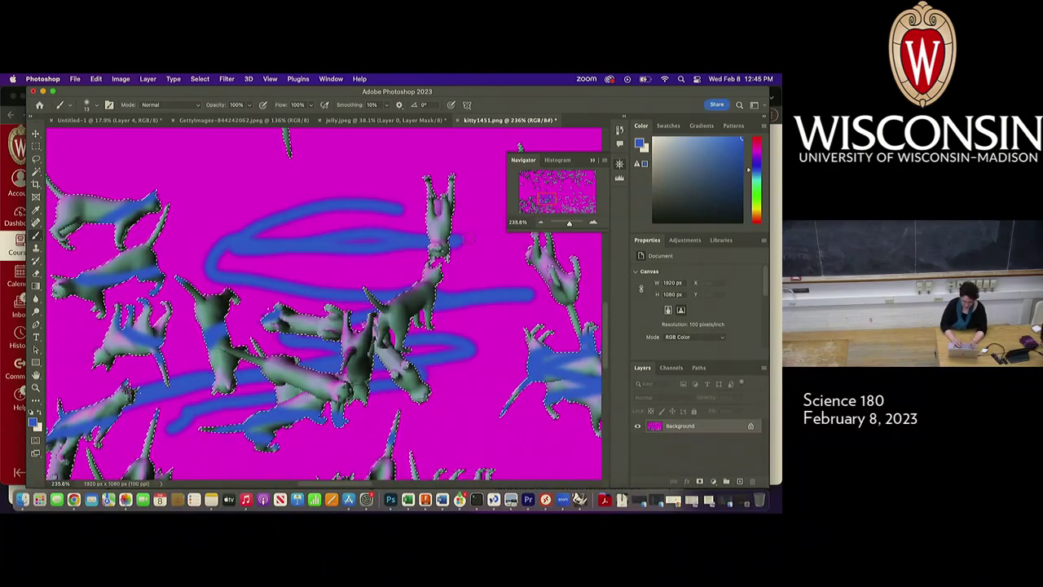
Load the saved "catz" channel as a new selection in kitty1451.png and clear the selection again.
left_click(699, 368)
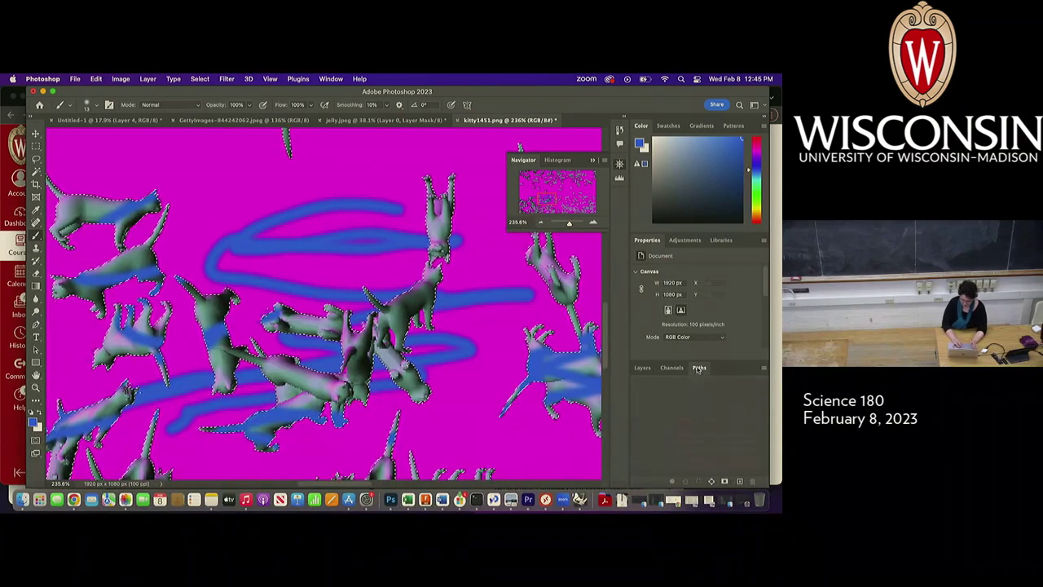
left_click(643, 367)
left_click(200, 78)
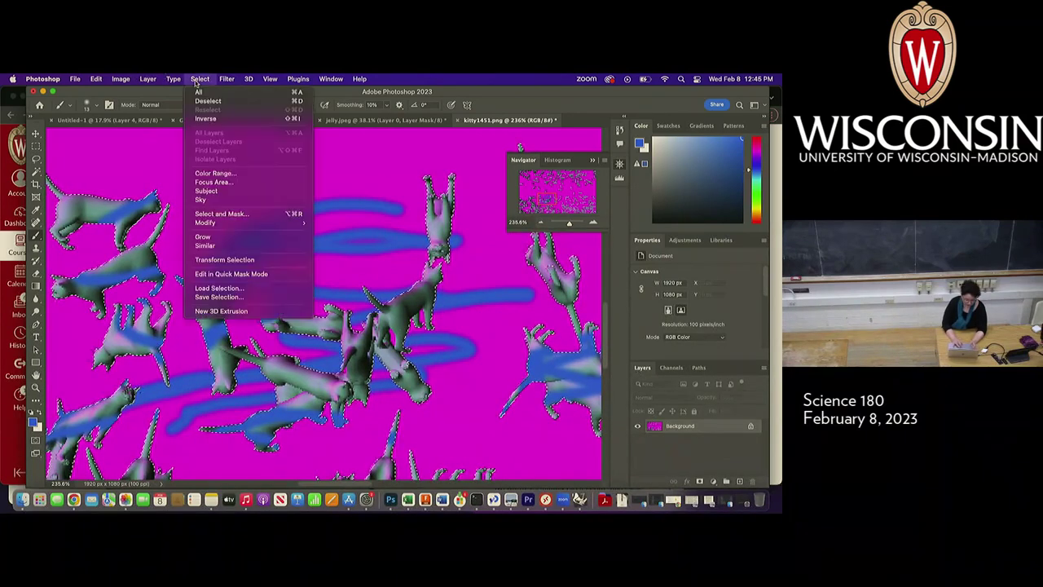
left_click(273, 289)
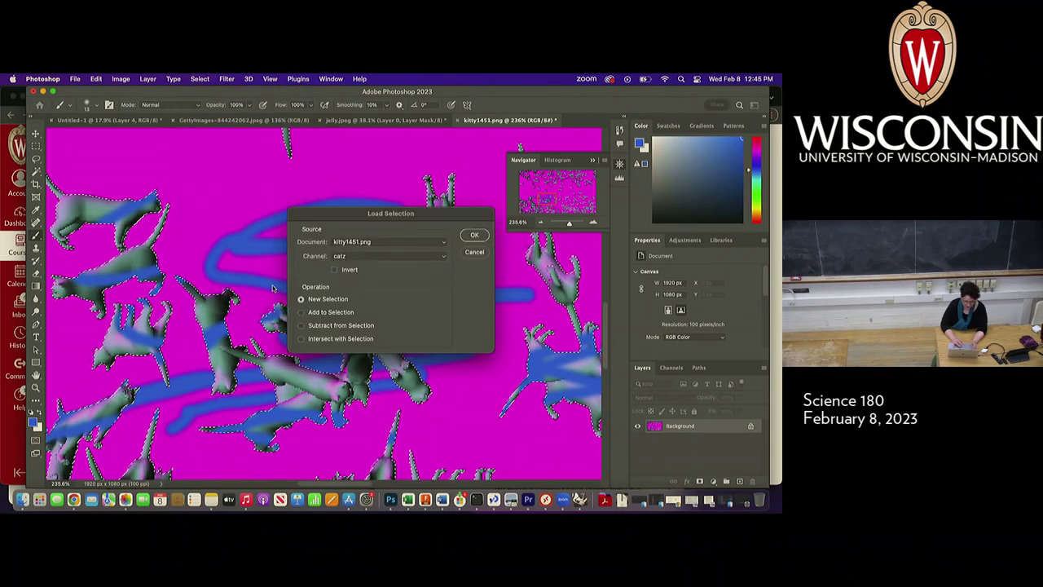
left_click(474, 235)
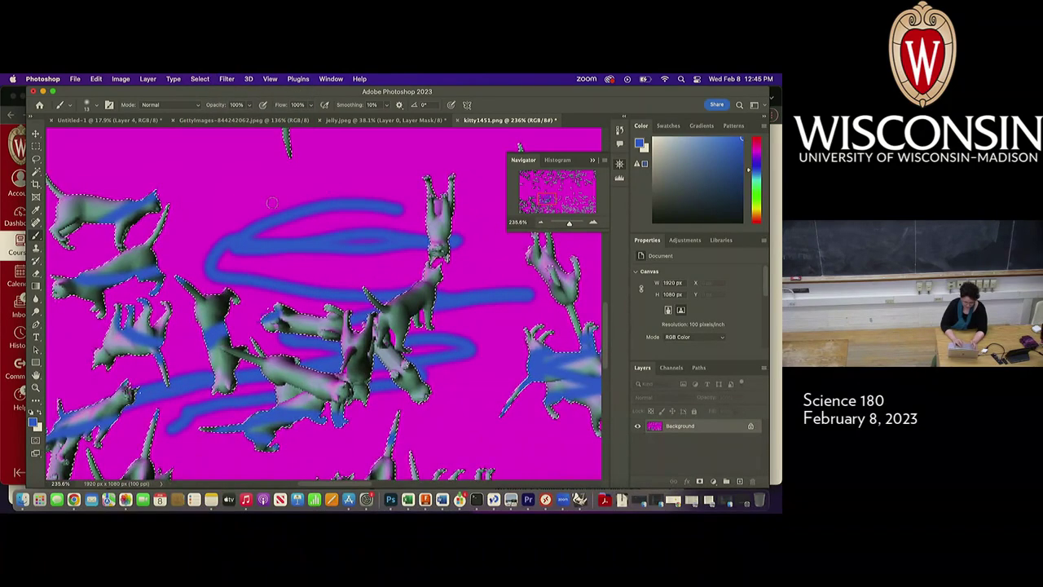
key("super+d")
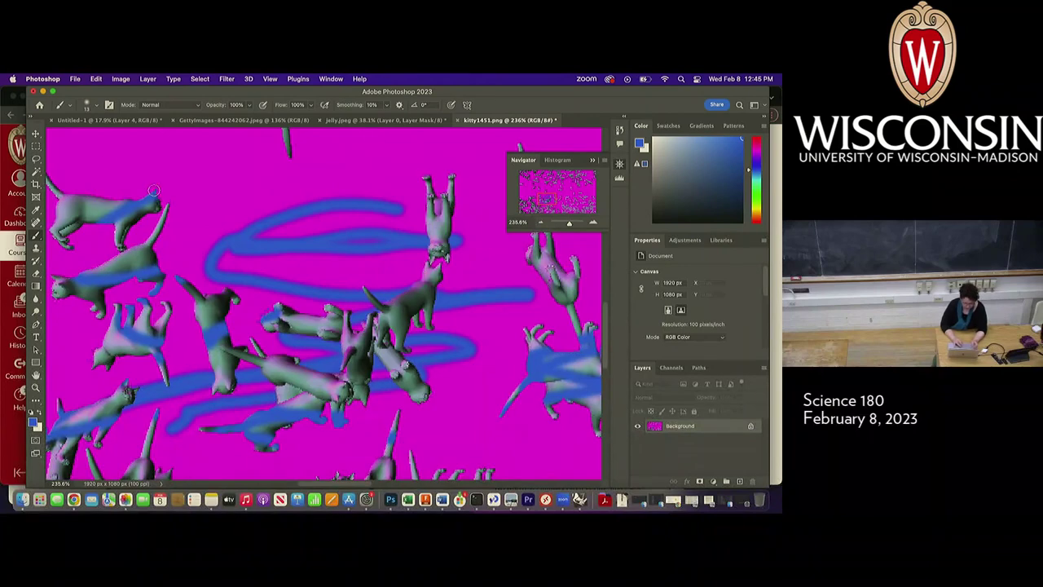
Reload the "catz" selection and move the selected cat pixels up and slightly to the right.
left_click(200, 79)
left_click(226, 289)
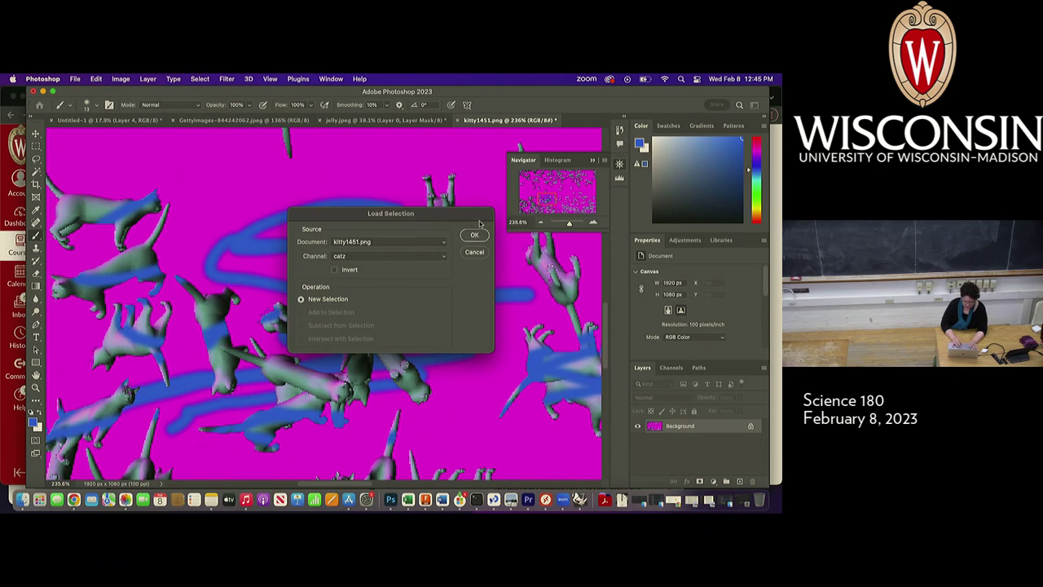
left_click(476, 235)
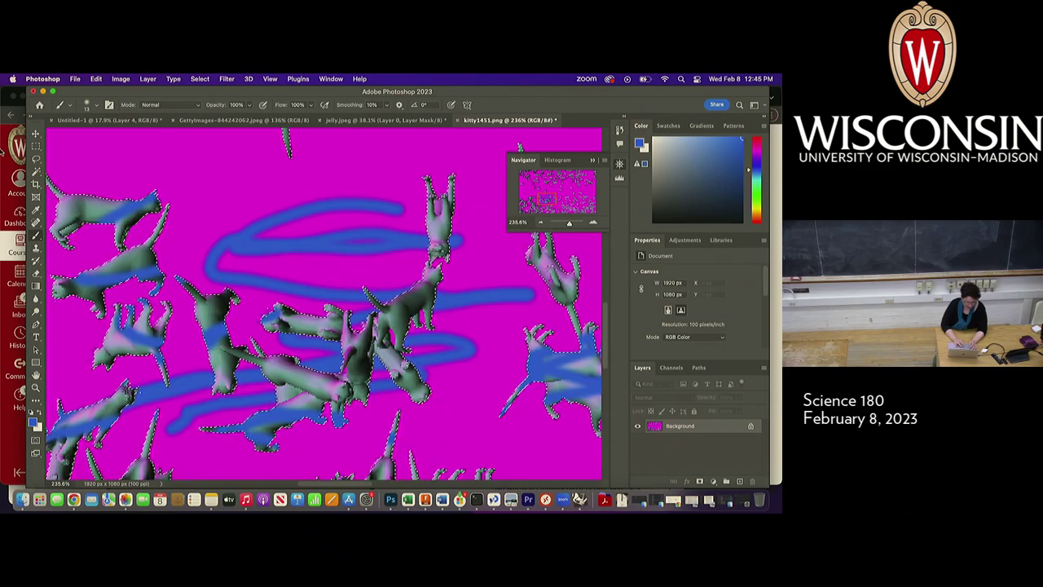
left_click(35, 133)
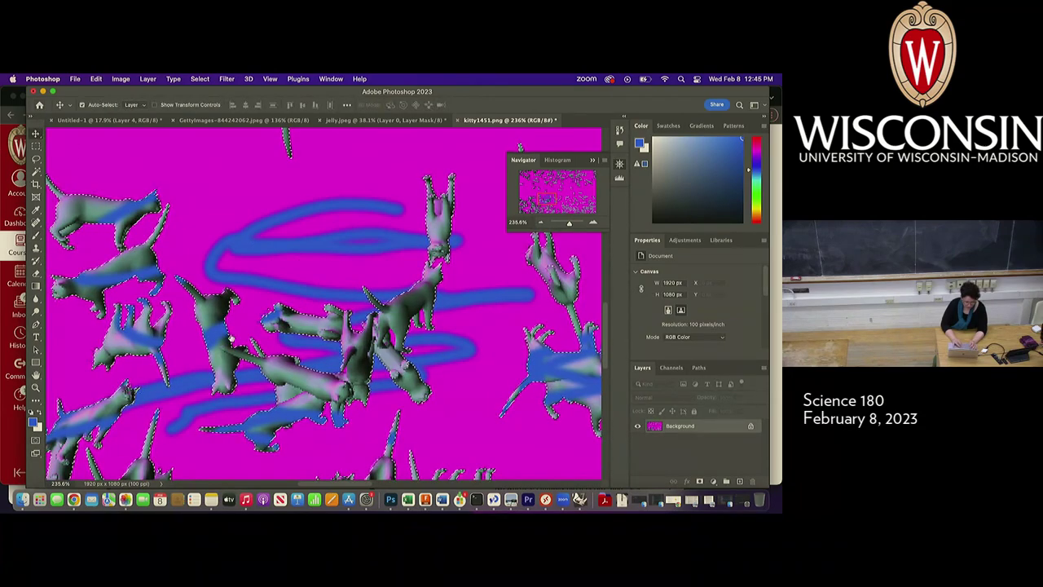
left_click_drag(232, 297, 264, 213)
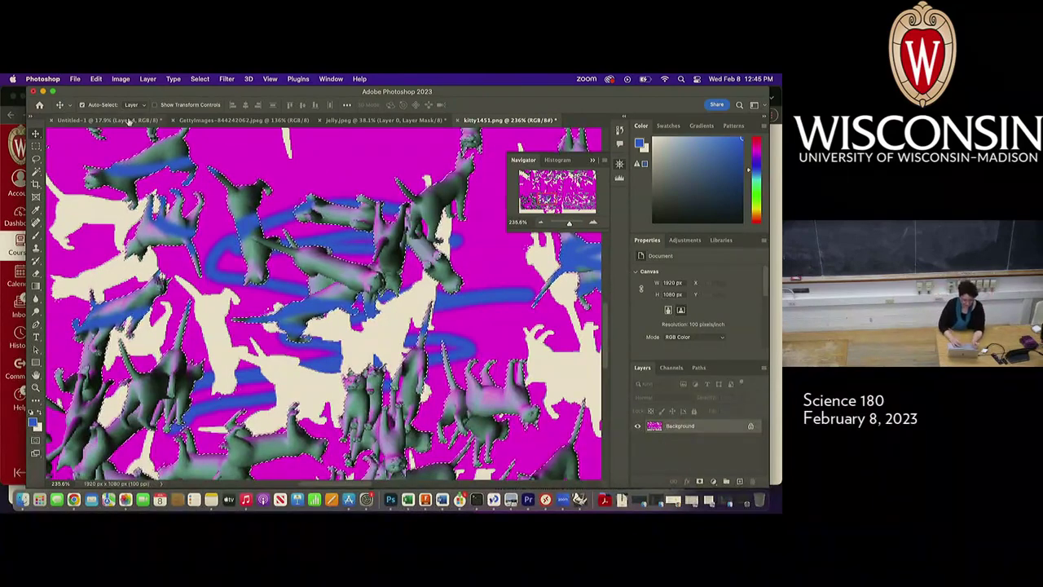
Transform only the cat selection outline to 65.94% width and 35.66% height, keeping its lower edge in place.
left_click(199, 79)
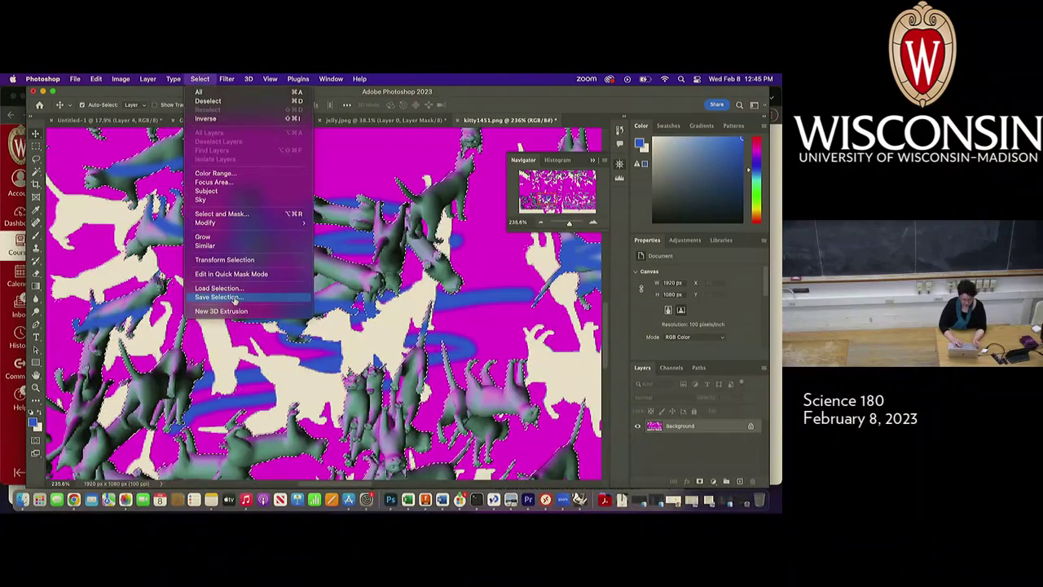
left_click(224, 259)
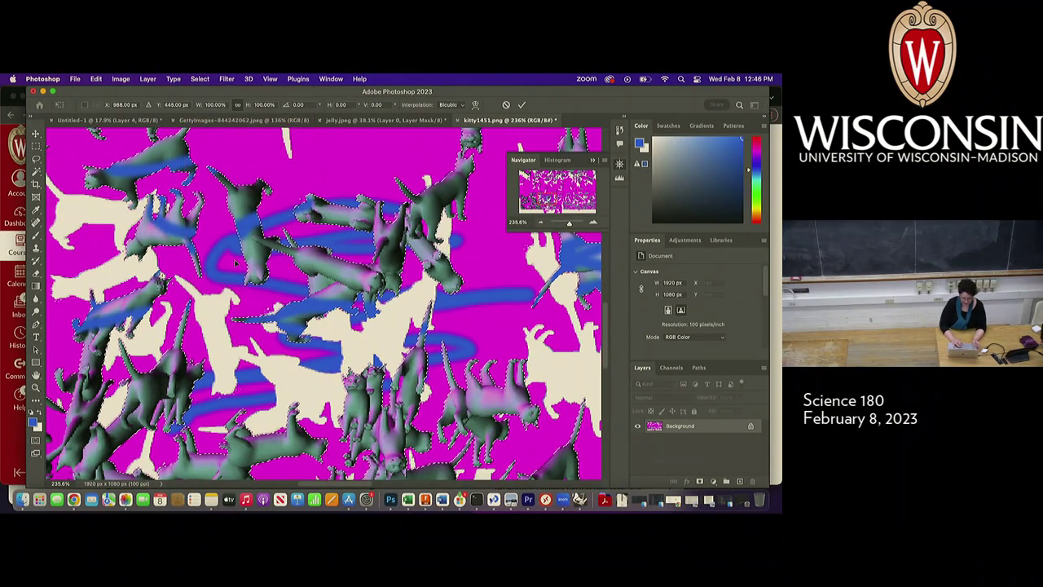
scroll(236, 262, "down", 10)
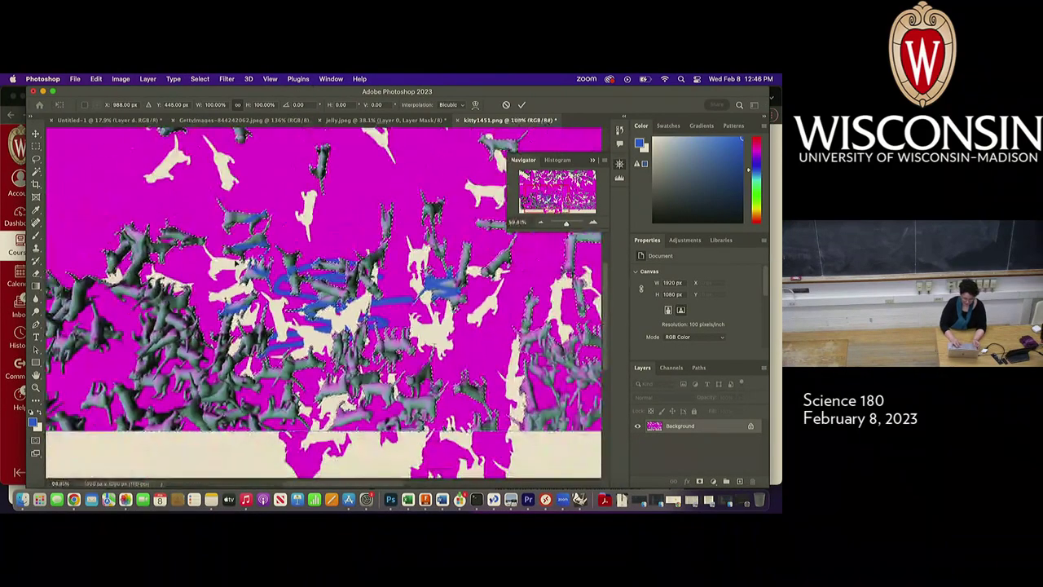
scroll(277, 151, "down", 4)
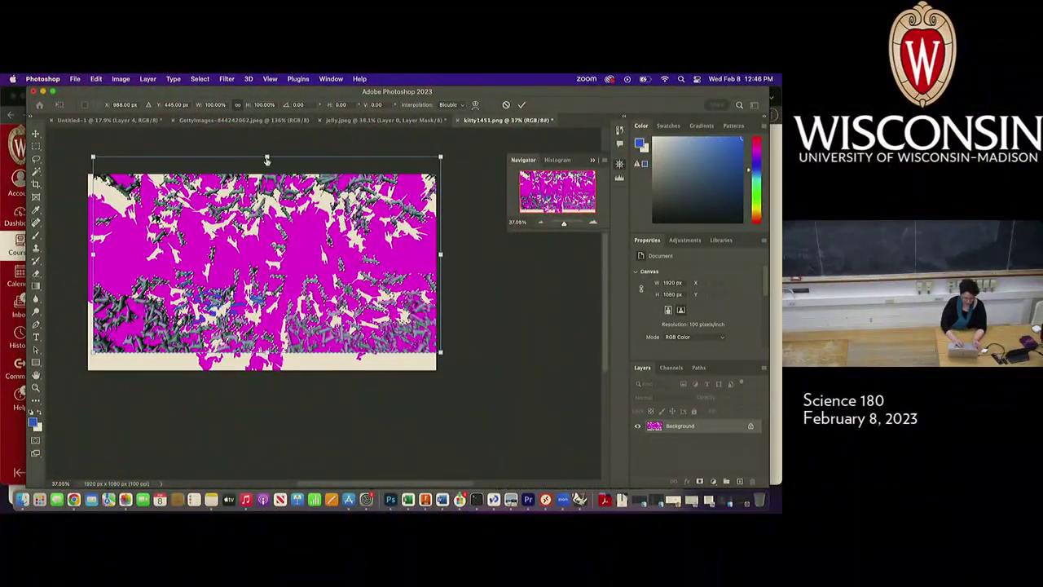
left_click_drag(267, 155, 265, 220)
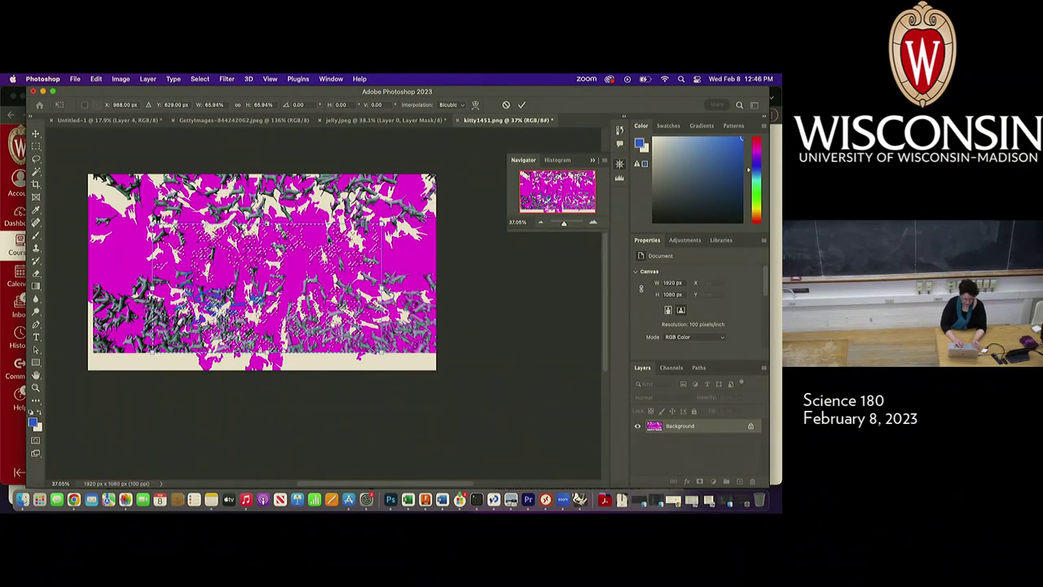
left_click_drag(264, 222, 265, 285)
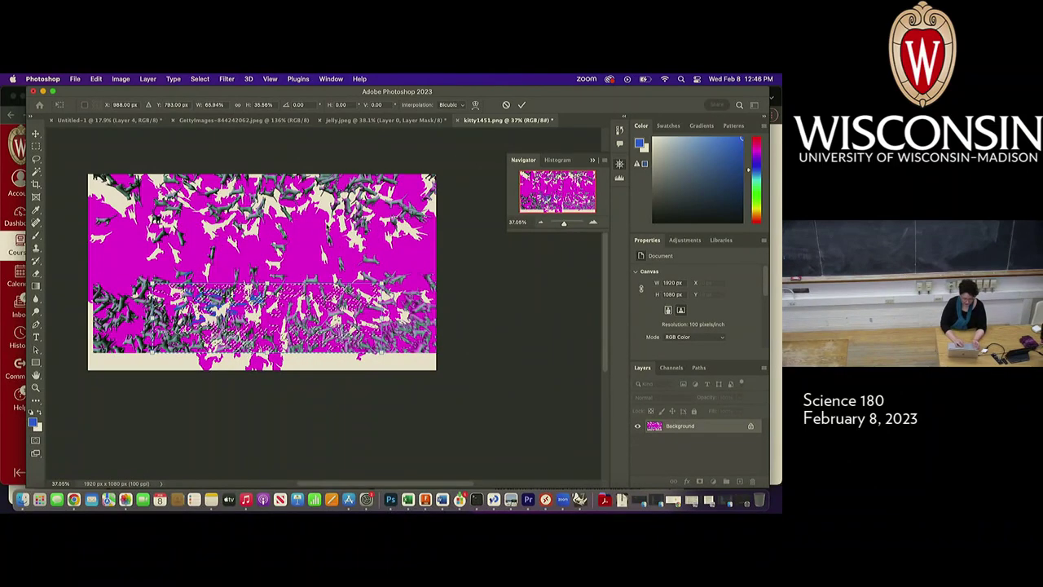
left_click(522, 105)
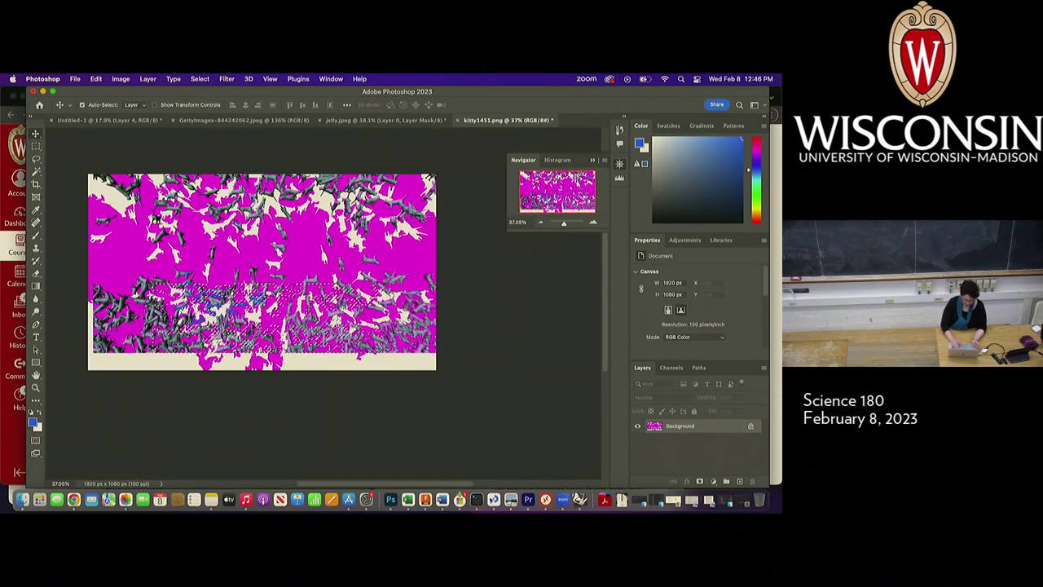
Clear the image pixels inside the transformed selection to the background color.
key("shift+BackSpace")
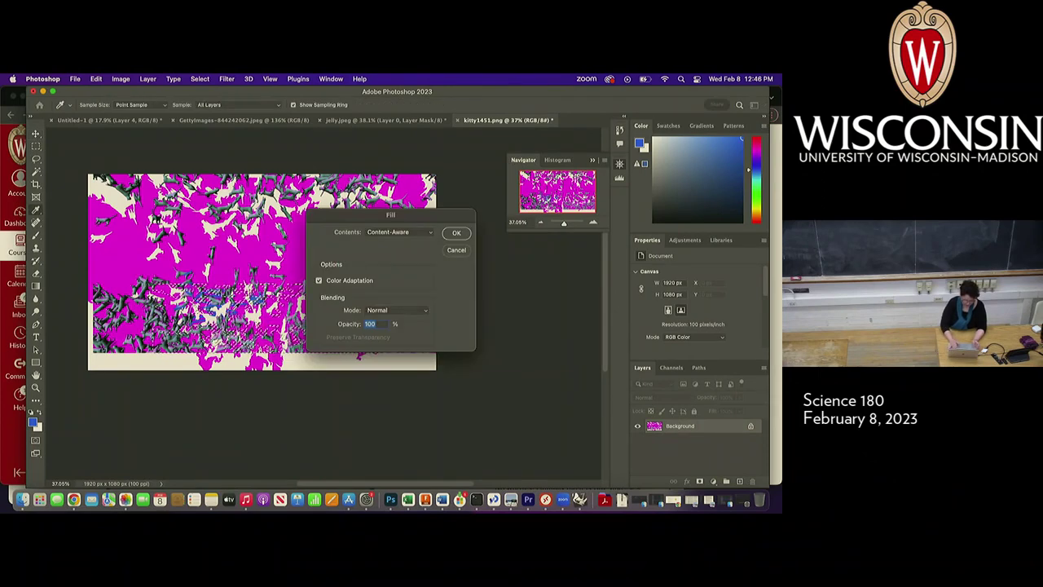
left_click(453, 252)
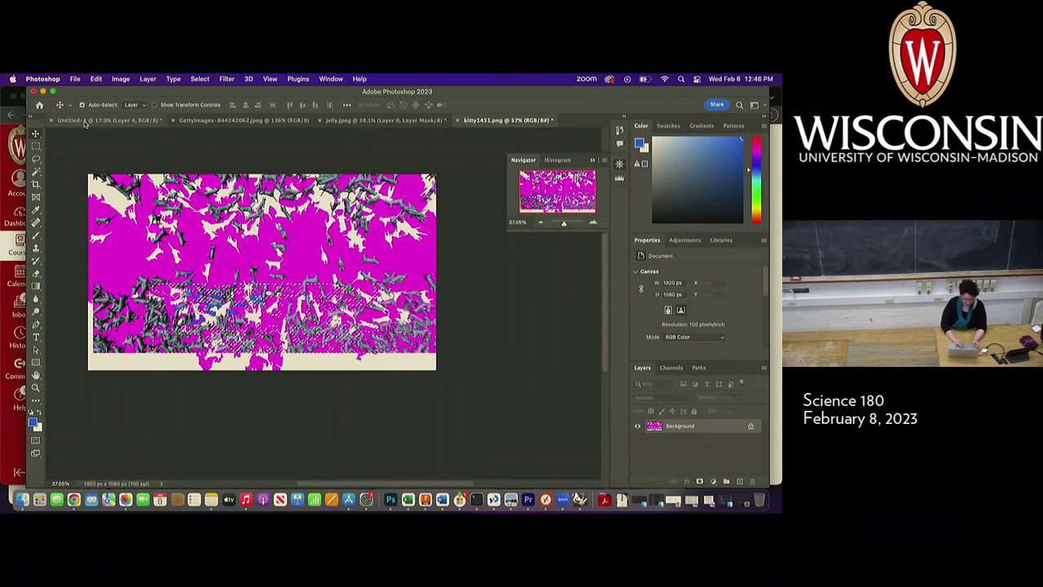
left_click(97, 78)
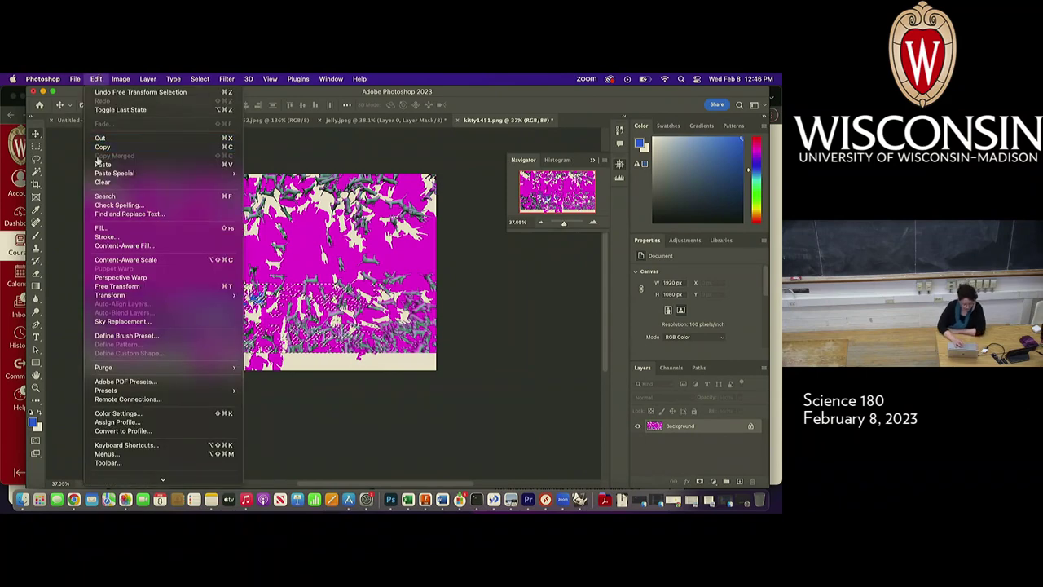
left_click(101, 183)
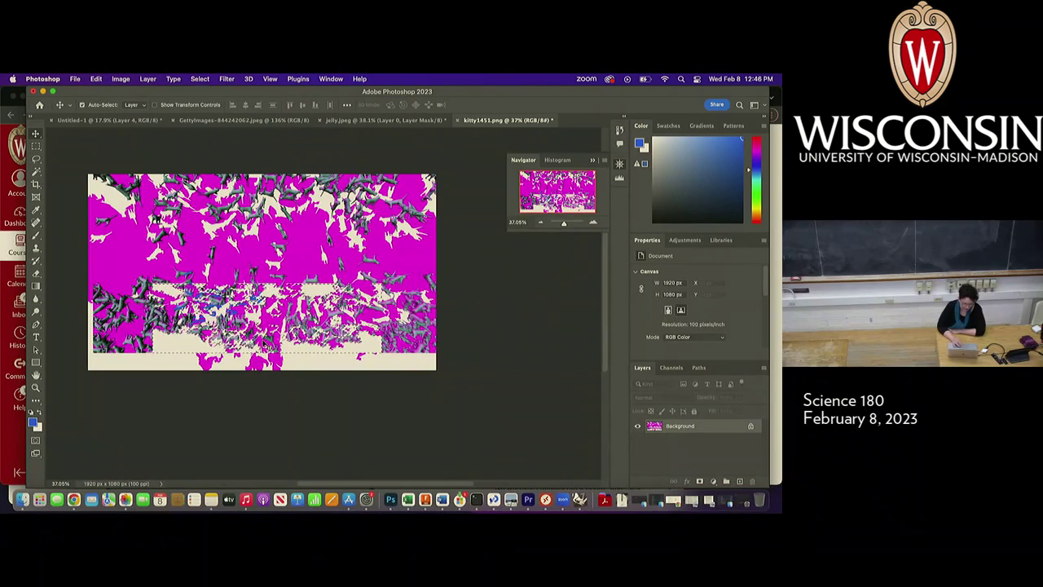
scroll(324, 305, "up", 3)
scroll(319, 304, "up", 2)
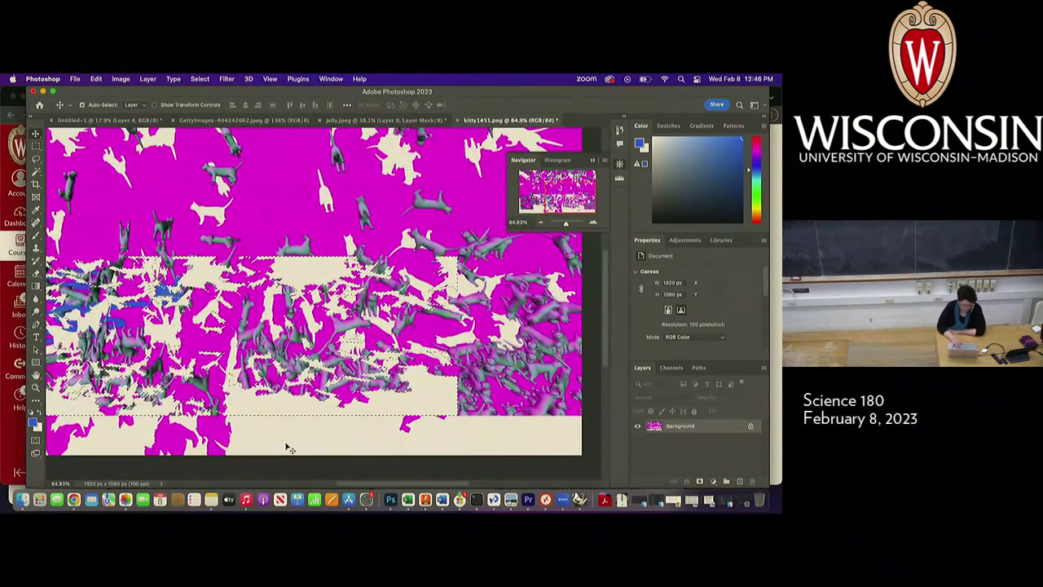
scroll(287, 448, "down", 3)
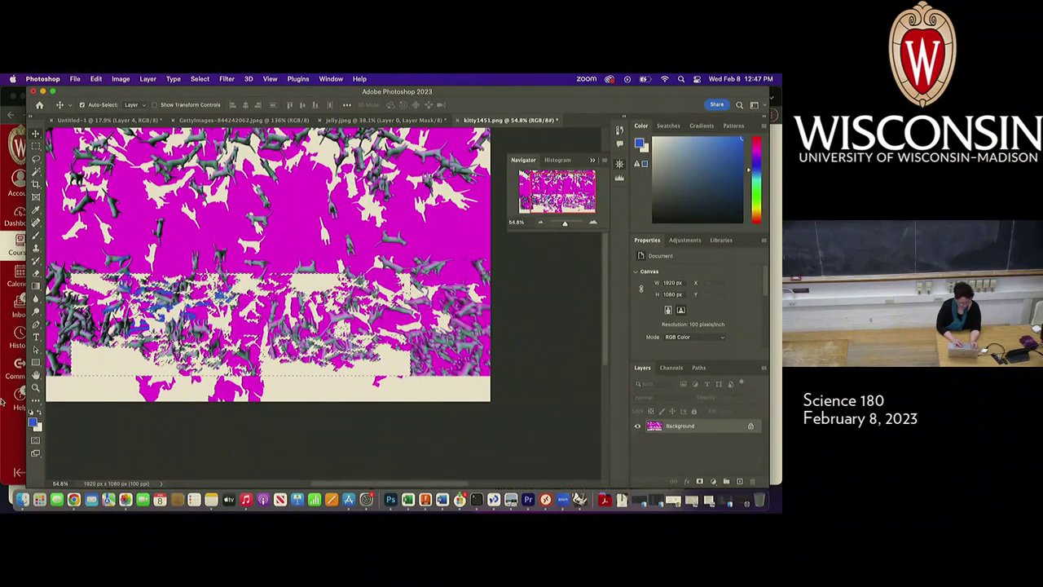
Switch to Chrome and open the course page "Bonus/Reference: Photoshop tutorials - collaging strategies" to review its topics.
left_click(3, 404)
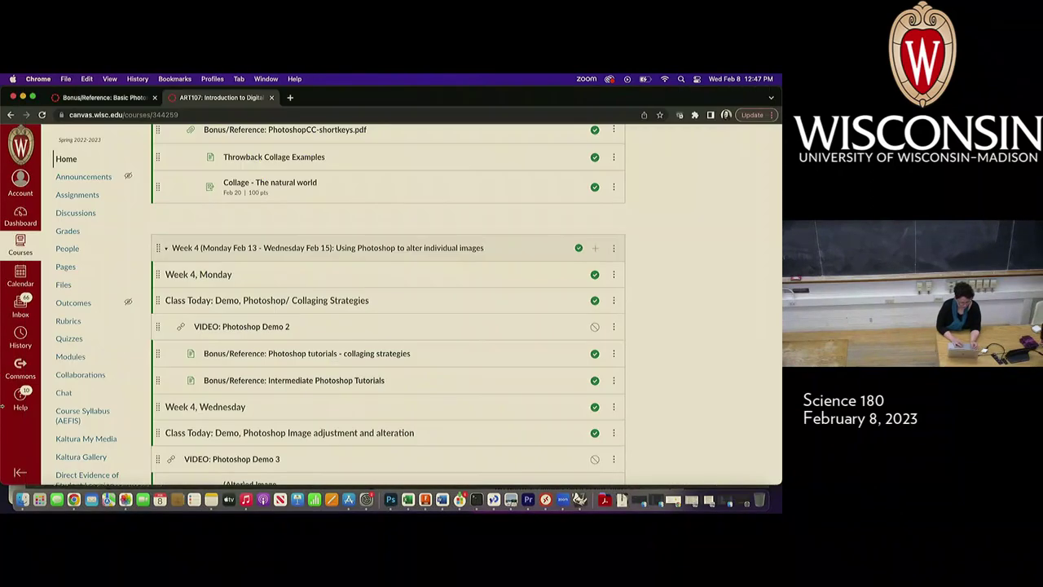
left_click(246, 353)
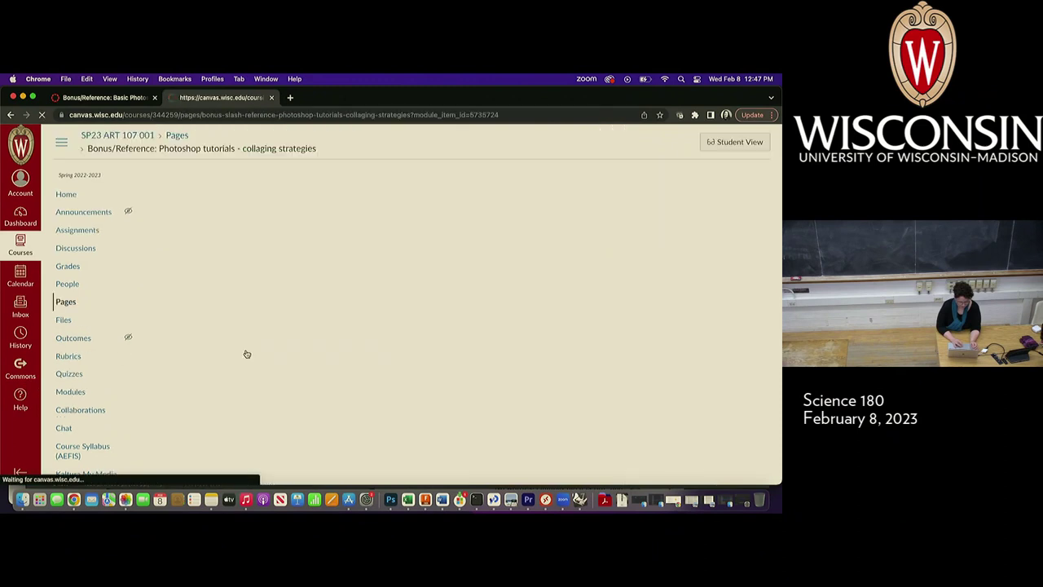
scroll(245, 354, "down", 1)
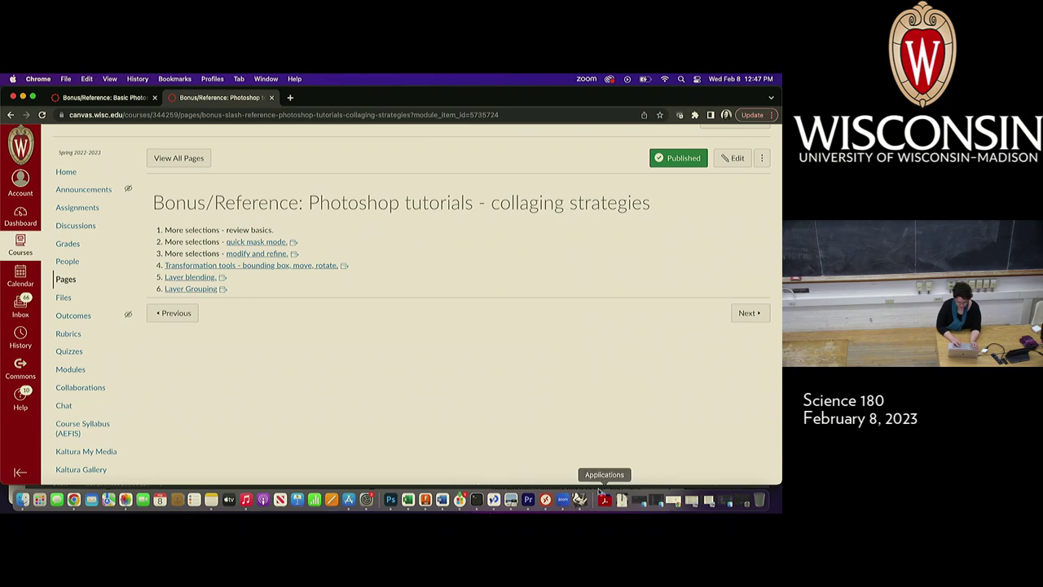
Switch back to Photoshop, select Layer 2 in the Untitled-1 collage, and open its blending mode choices.
left_click(390, 499)
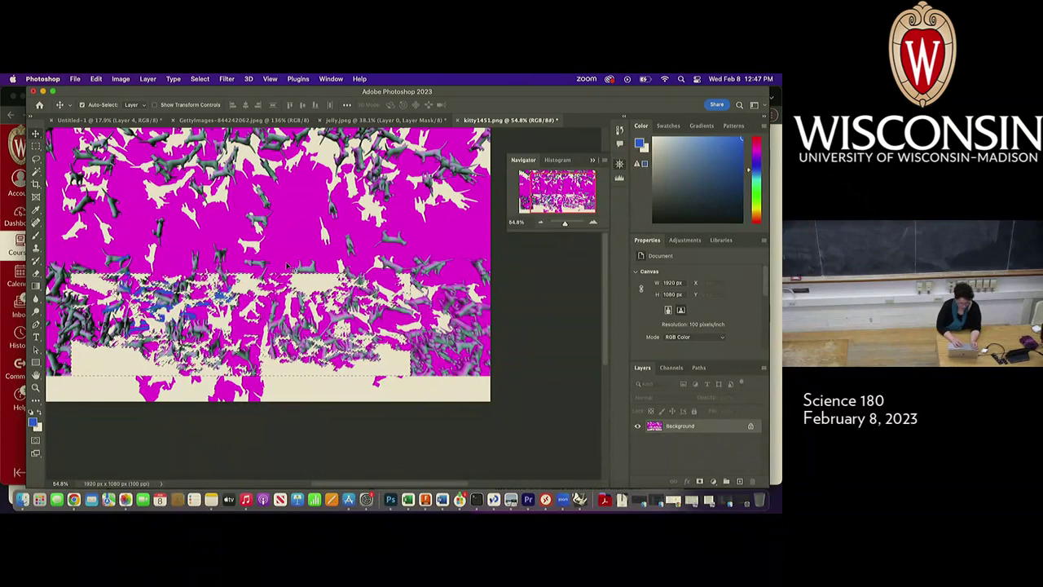
scroll(288, 267, "right", 2)
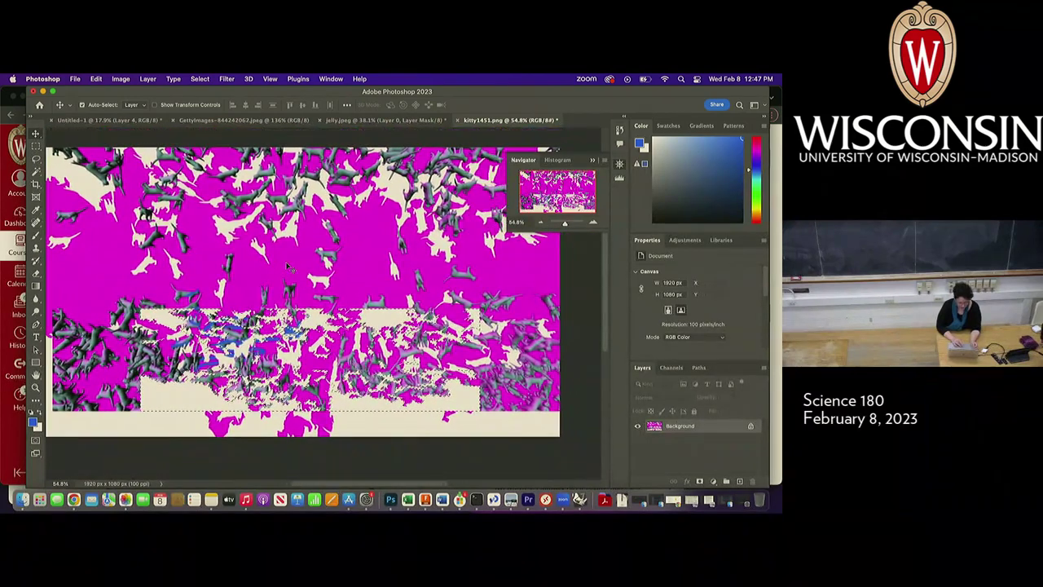
scroll(287, 267, "up", 2)
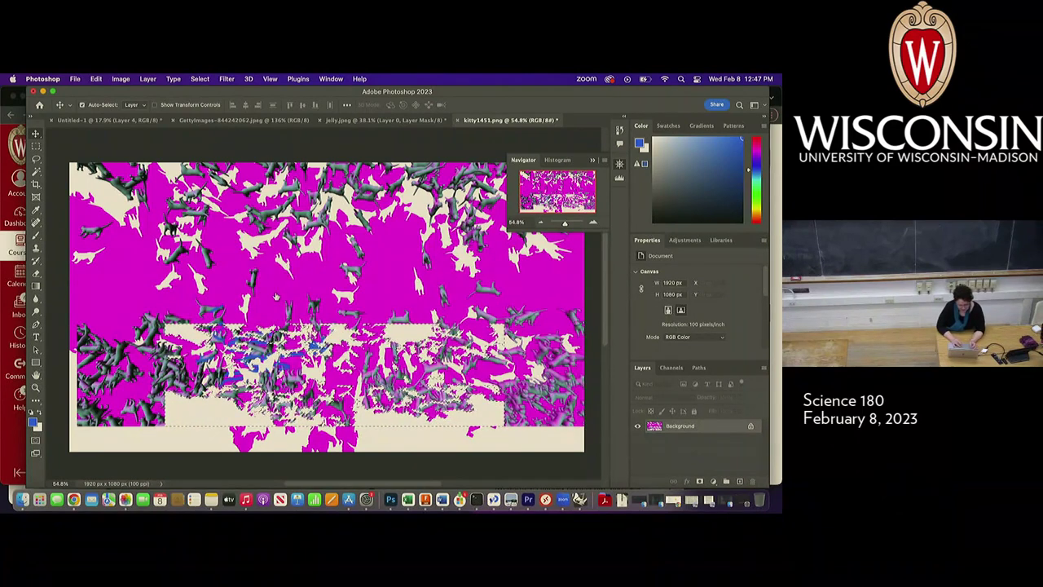
left_click(107, 121)
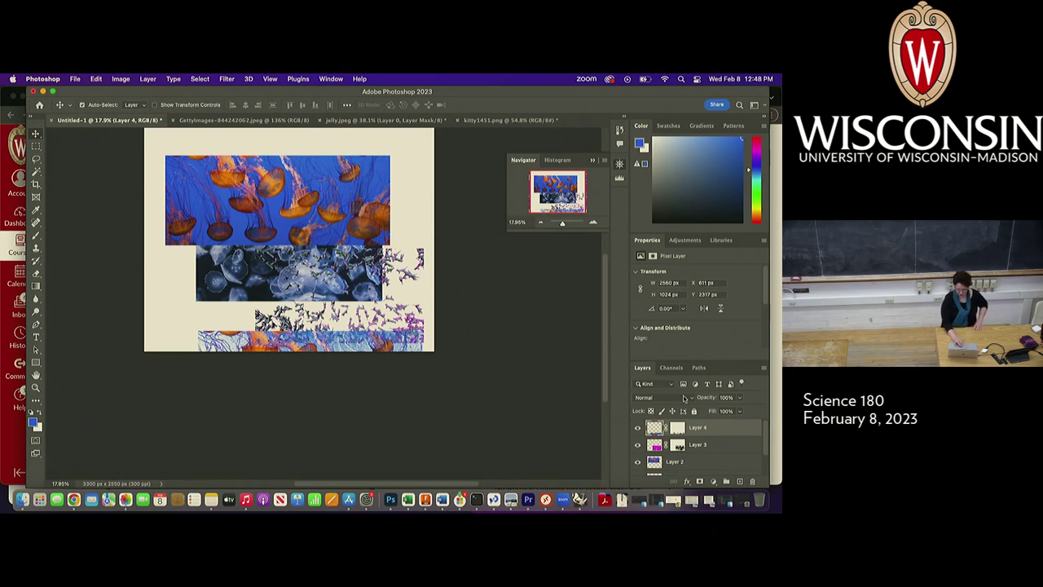
scroll(725, 454, "down", 1)
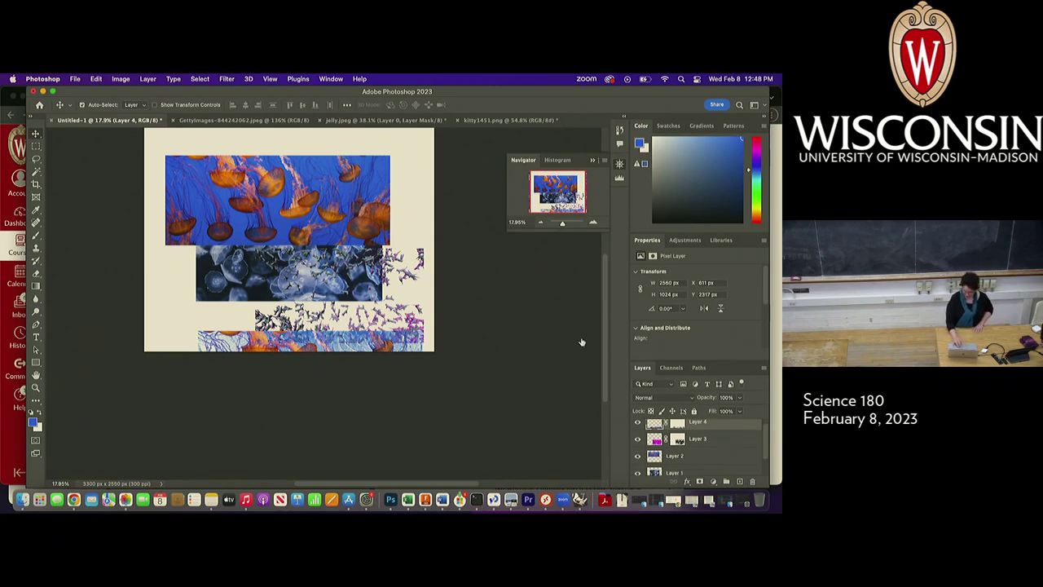
left_click(686, 457)
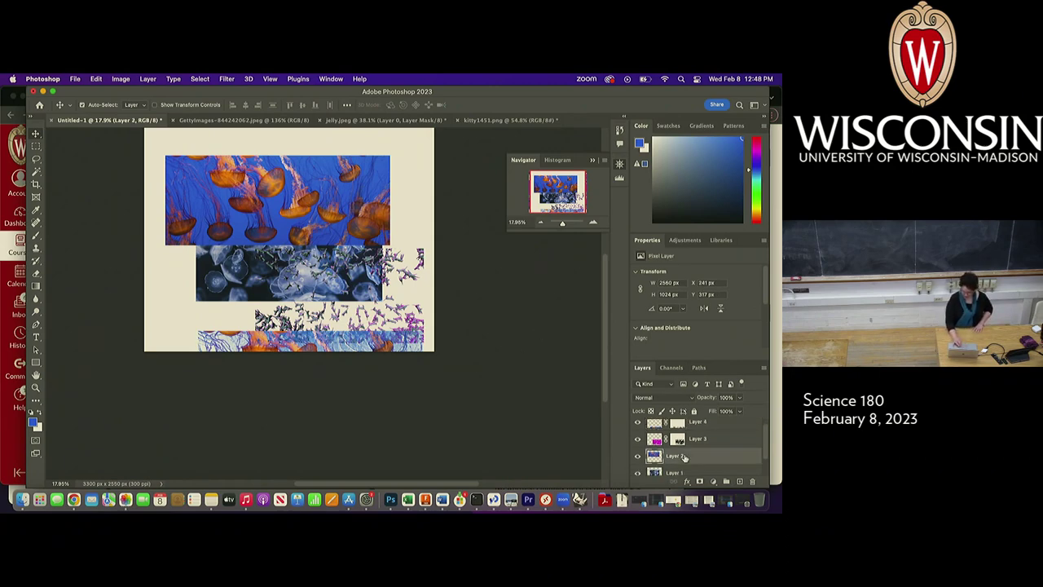
left_click(692, 398)
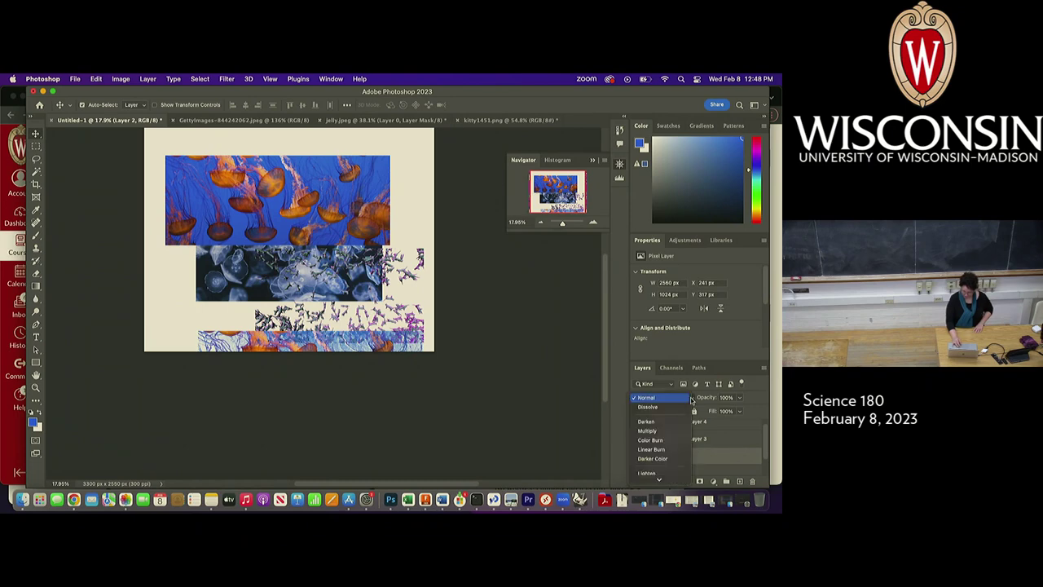